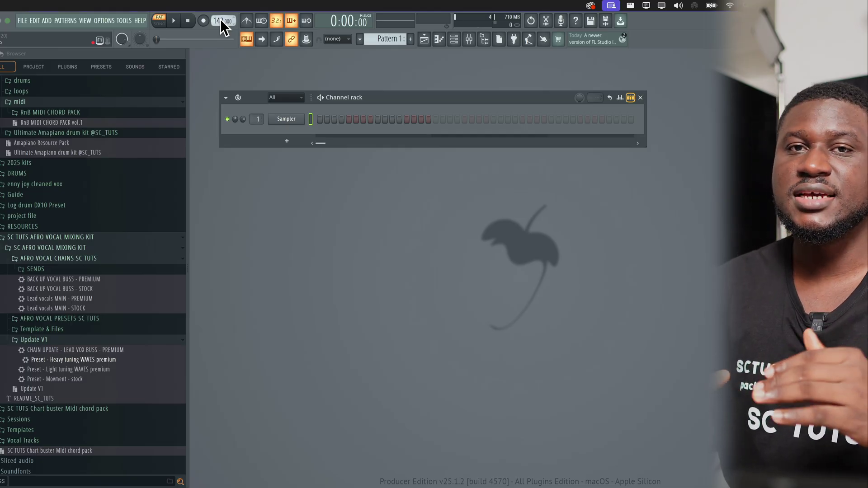
# - Set the project tempo to 92 BPM
pyautogui.rightClick(221, 19)
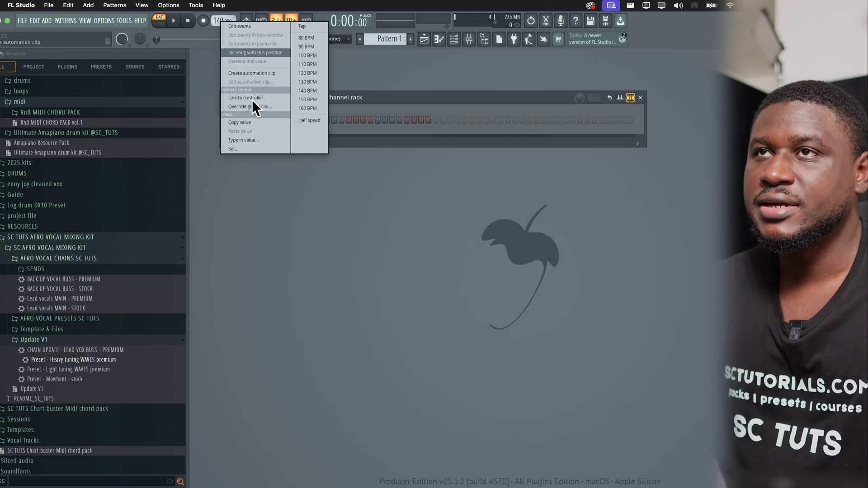
pyautogui.click(259, 141)
pyautogui.write('92')
pyautogui.press('Return')
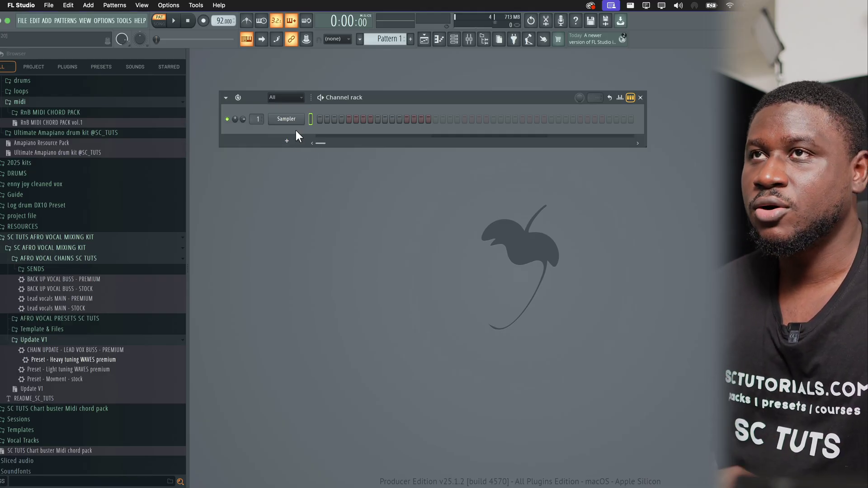
# - Add a ZENOLOGY instrument channel and open its piano roll
pyautogui.click(286, 140)
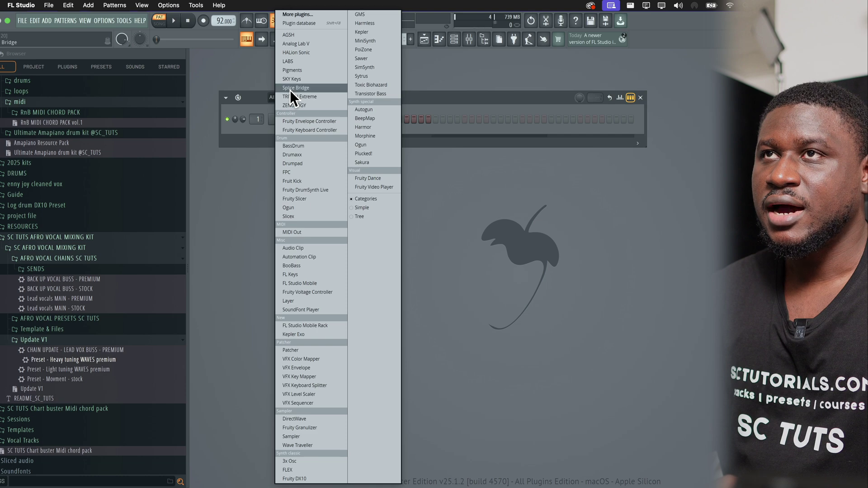
pyautogui.click(300, 103)
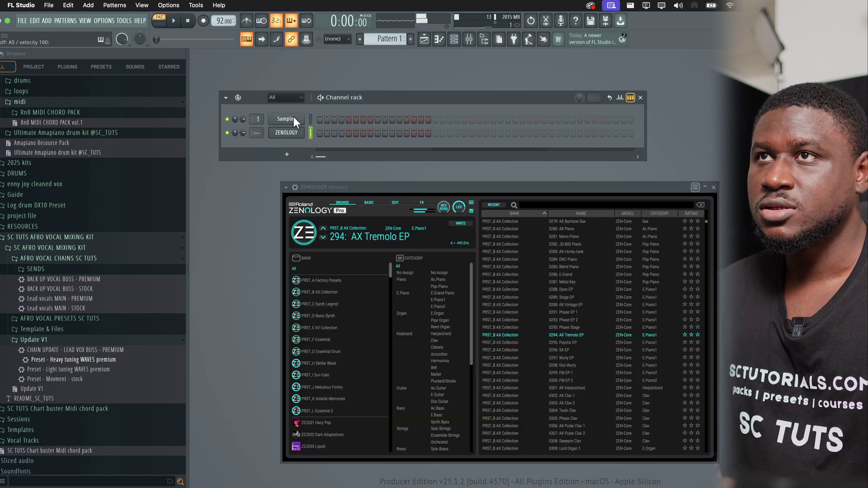
pyautogui.rightClick(286, 132)
pyautogui.press('F7')
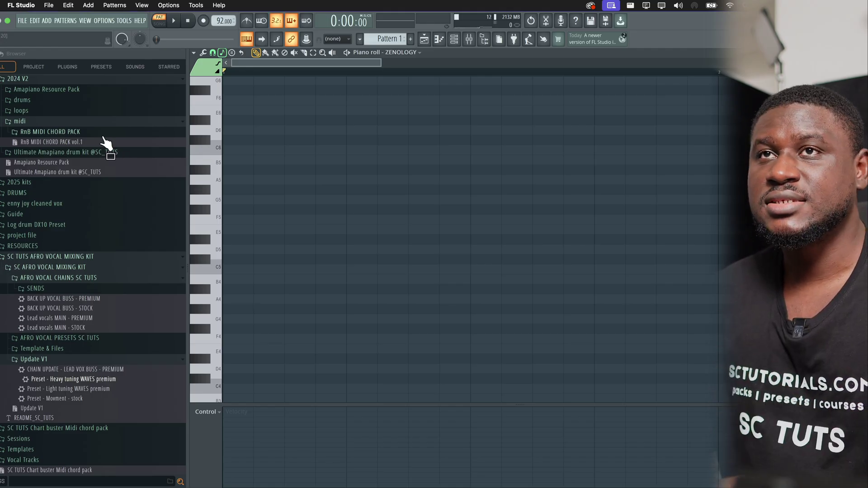
# - Import the Affairs Key Bbm chord file from the RnB MIDI CHORD PACK into the ZENOLOGY piano roll and play it
pyautogui.click(101, 134)
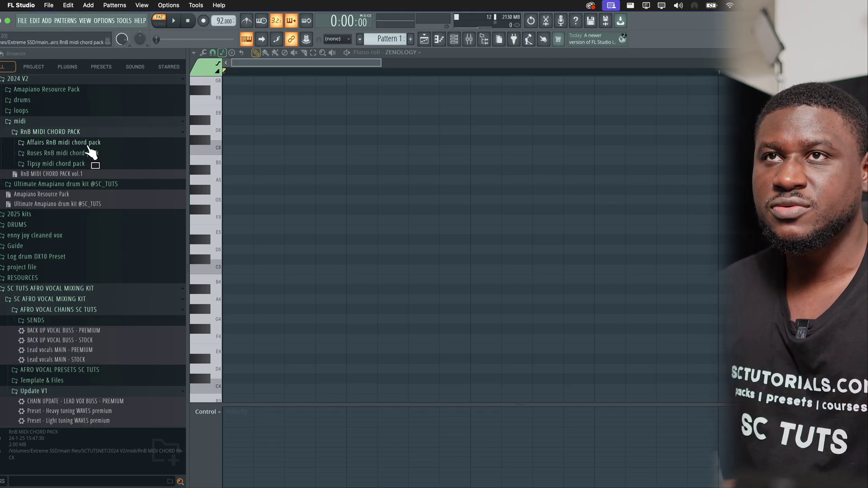
pyautogui.click(89, 144)
pyautogui.moveTo(84, 182); pyautogui.dragTo(323, 215)
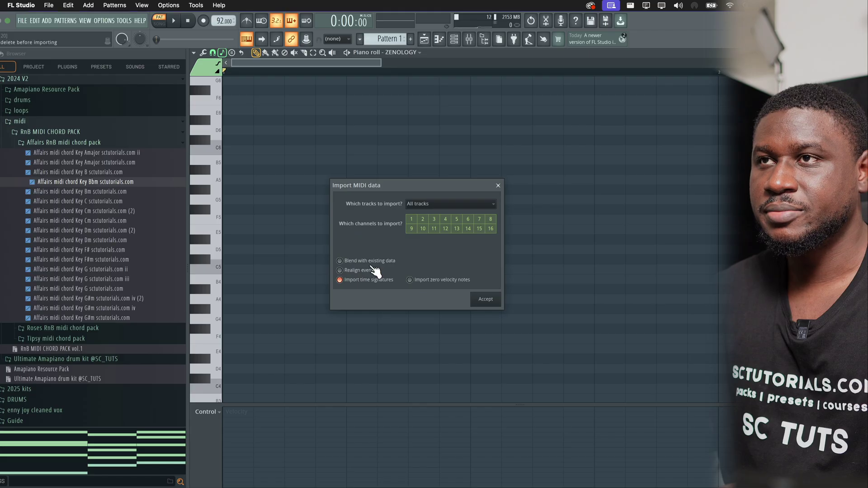
pyautogui.click(484, 302)
pyautogui.press('space')
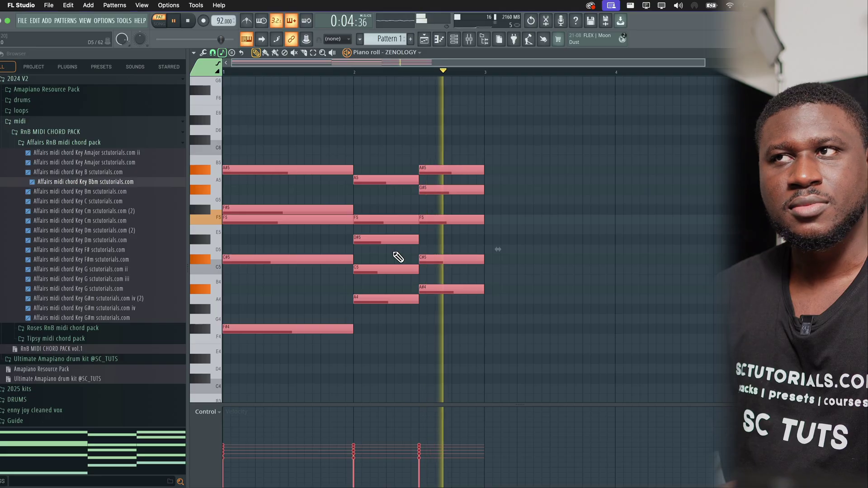
pyautogui.press('space')
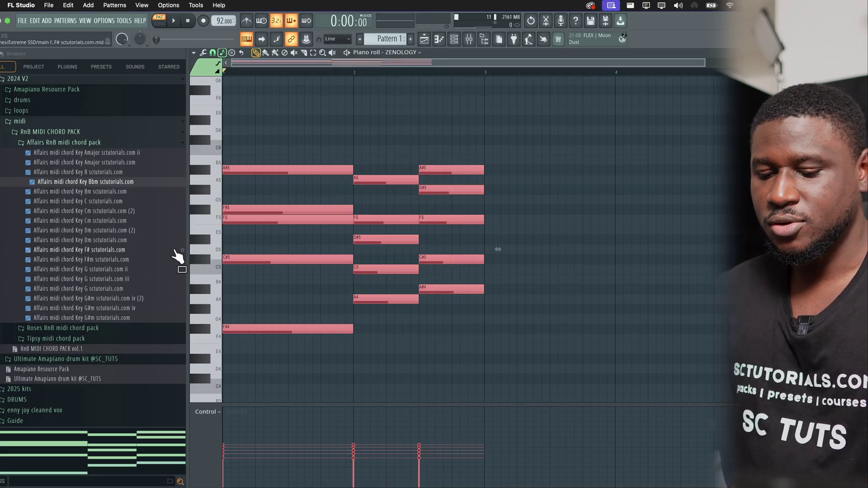
# - Replace the notes with the Affairs midi chord Key G file, importing all tracks, and play it
pyautogui.moveTo(129, 287); pyautogui.dragTo(297, 288)
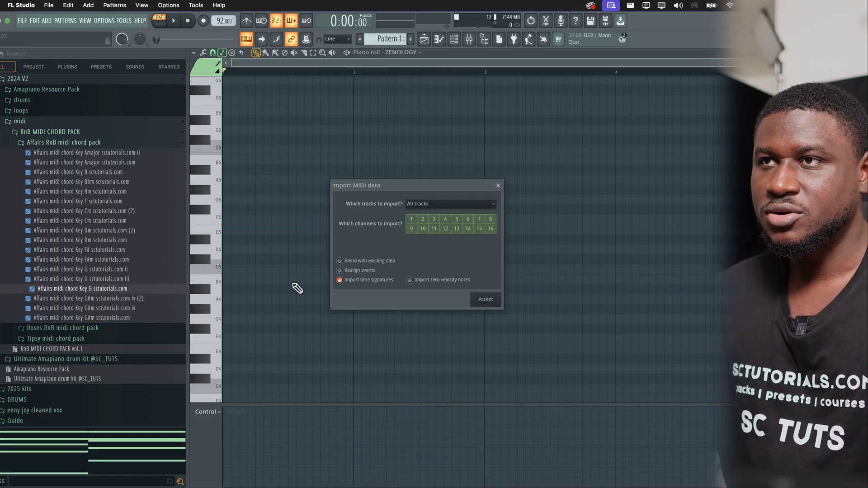
pyautogui.click(473, 299)
pyautogui.press('space')
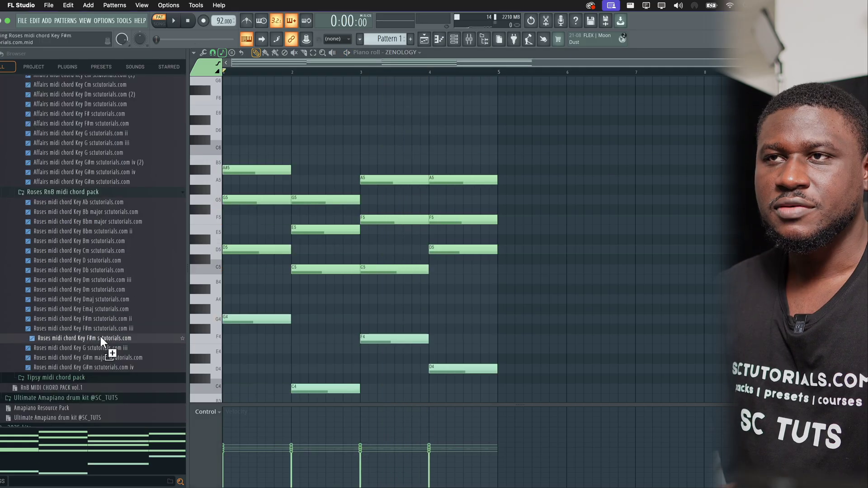
# - Import and audition the Roses midi chord Key F#m file, and clear its notes from the piano roll
pyautogui.moveTo(101, 337); pyautogui.dragTo(295, 320)
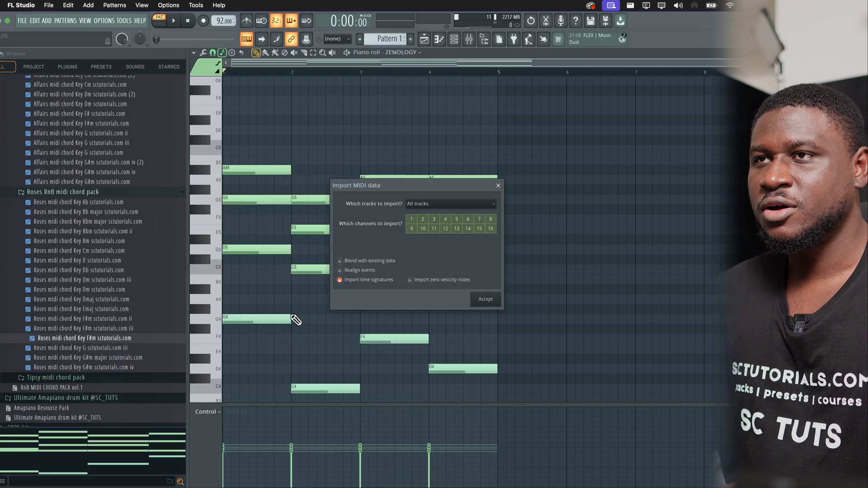
pyautogui.click(497, 300)
pyautogui.press('space')
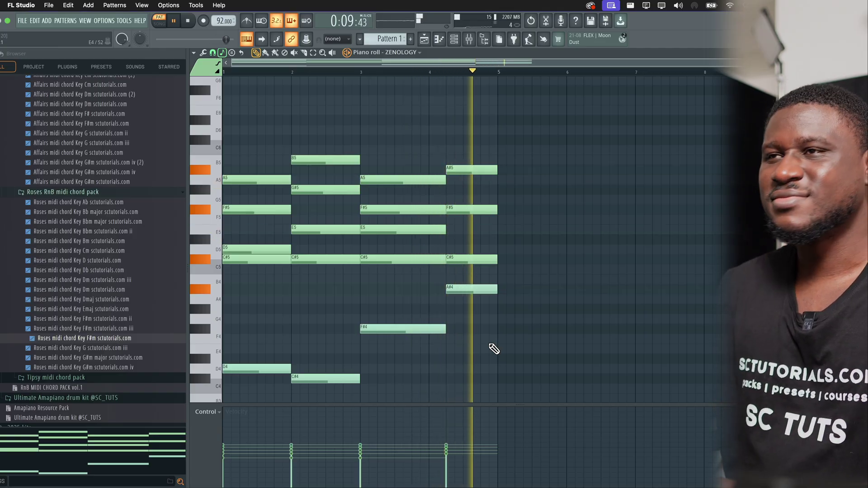
pyautogui.press('space')
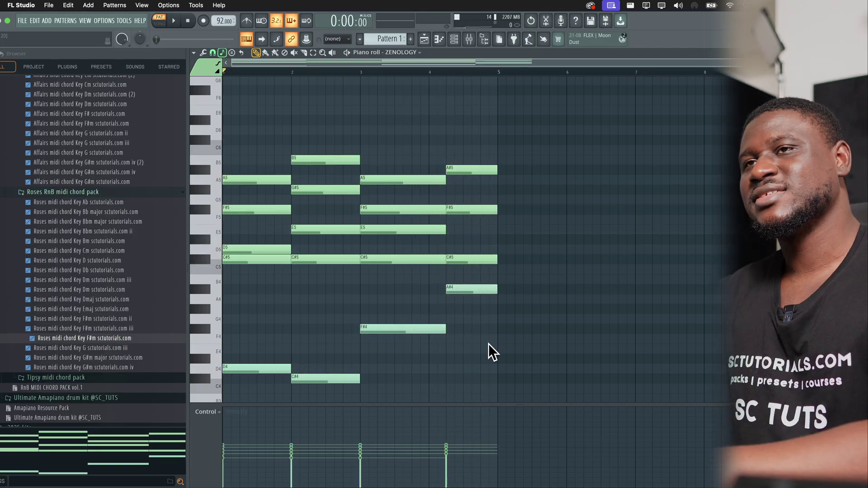
pyautogui.hotkey('ctrl', 'a')
pyautogui.press('Delete')
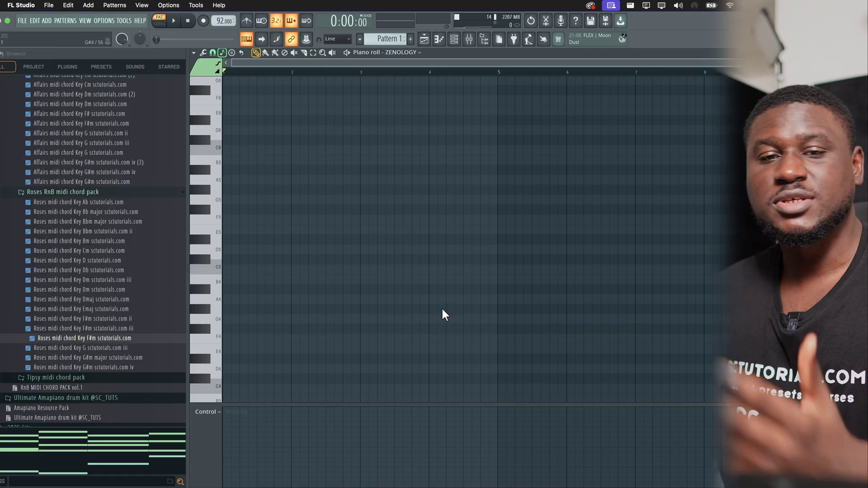
# - Set the scale root note to C and draw a two-bar chord of A4, C5, E5 and G5 starting at bar 1
pyautogui.click(222, 53)
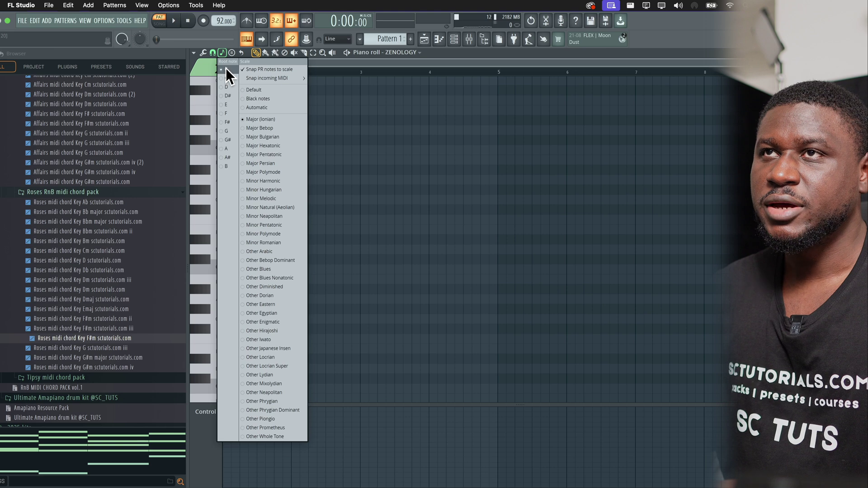
pyautogui.click(226, 69)
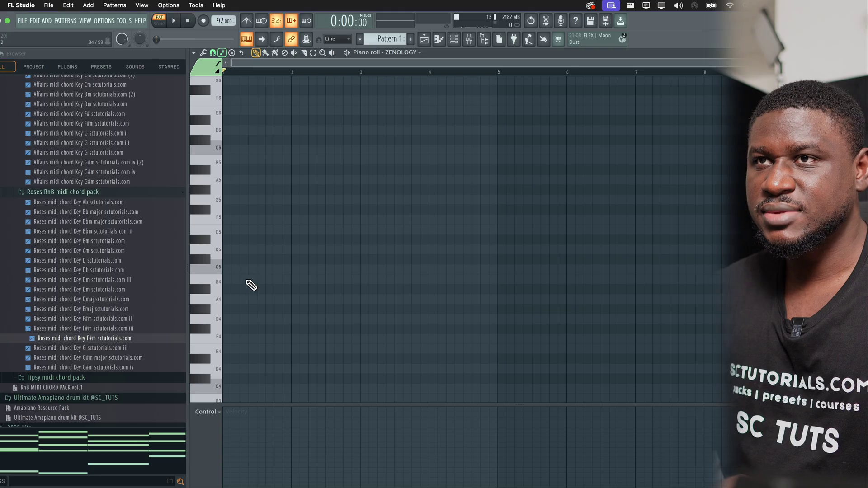
pyautogui.moveTo(243, 299)
pyautogui.mouseDown()
pyautogui.moveTo(223, 304)
pyautogui.moveTo(340, 297)
pyautogui.mouseUp()
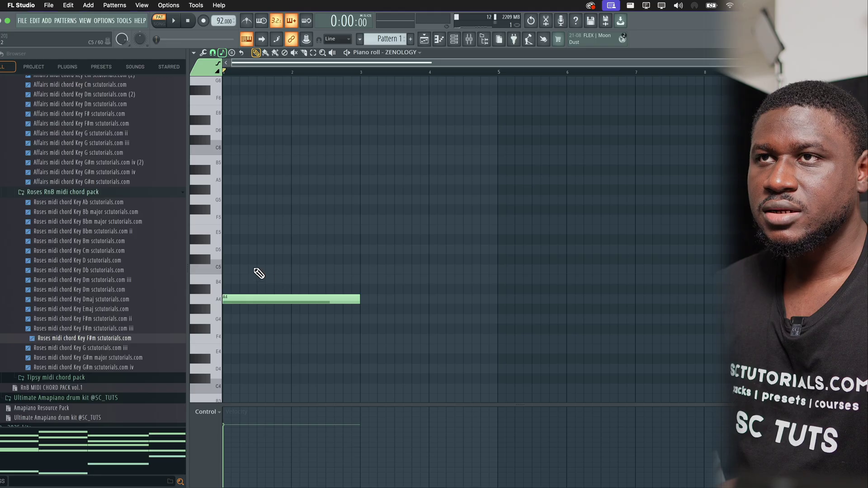
pyautogui.moveTo(258, 271); pyautogui.dragTo(229, 270)
pyautogui.moveTo(239, 229); pyautogui.dragTo(192, 224)
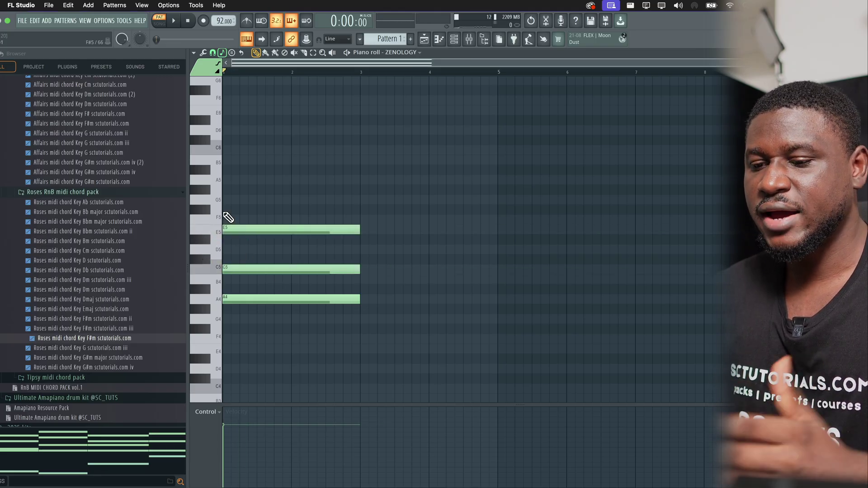
pyautogui.moveTo(242, 200); pyautogui.dragTo(198, 201)
pyautogui.press('space')
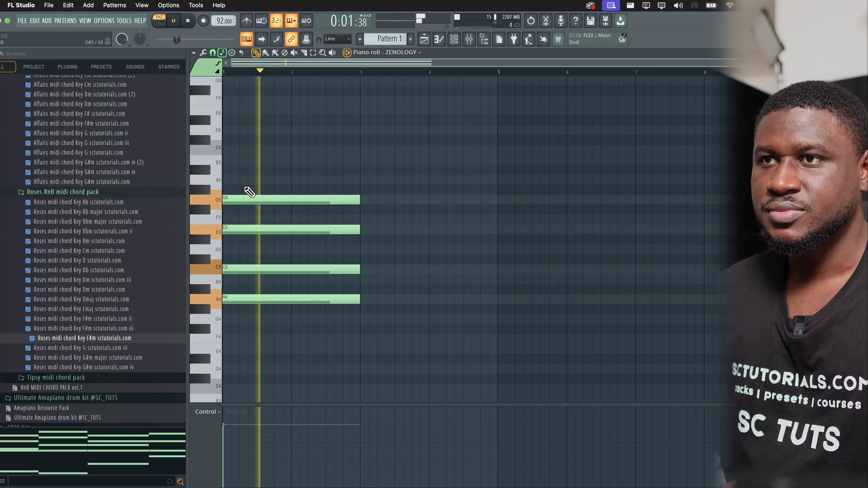
pyautogui.press('space')
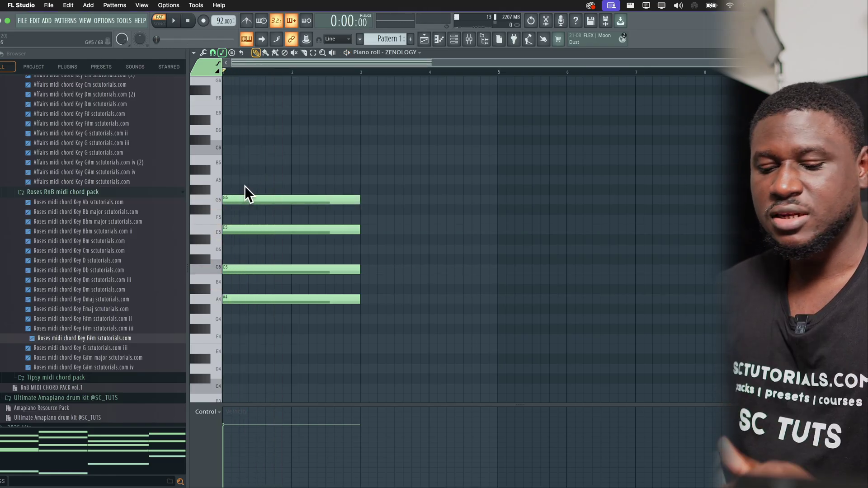
# - Lower the velocity of the chord's notes with level scaling while listening to playback
pyautogui.hotkey('alt', 'x')
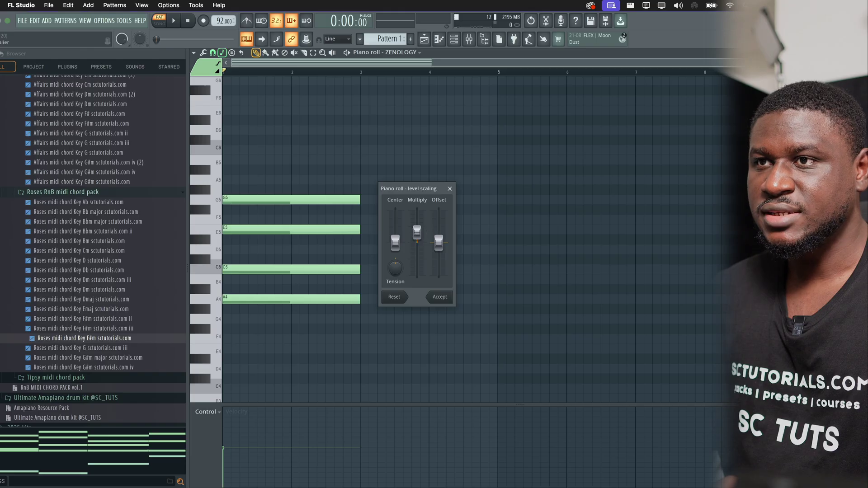
pyautogui.press('space')
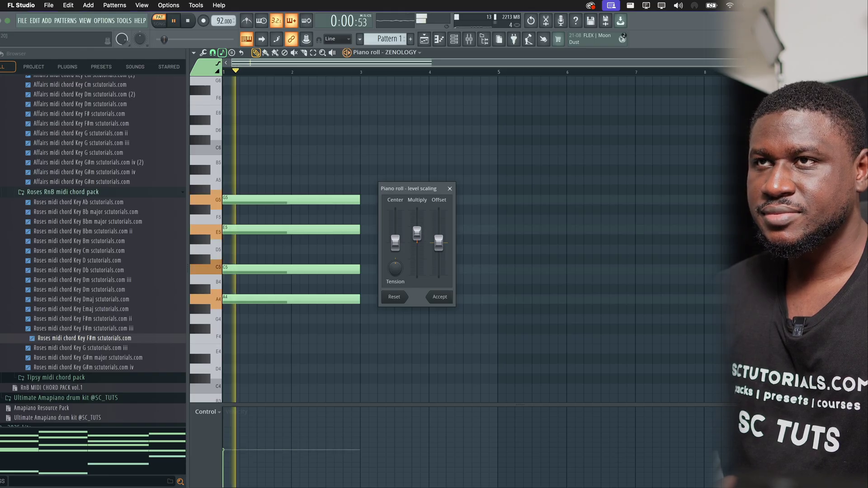
pyautogui.click(440, 296)
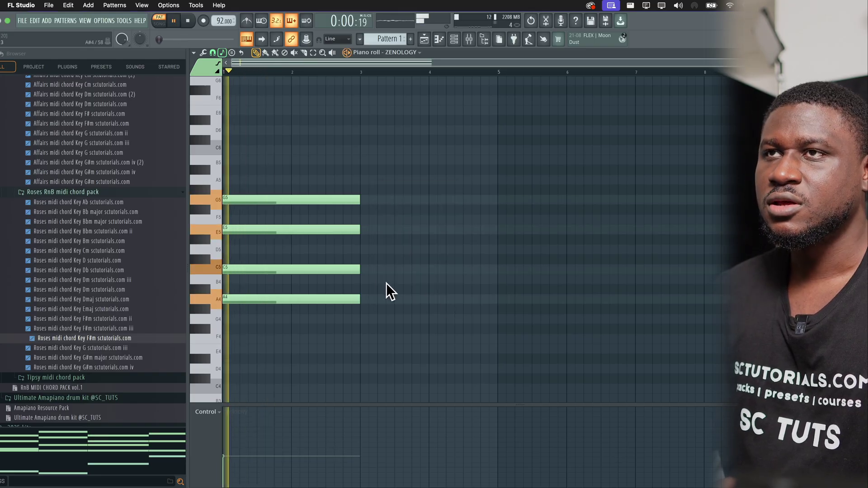
pyautogui.press('space')
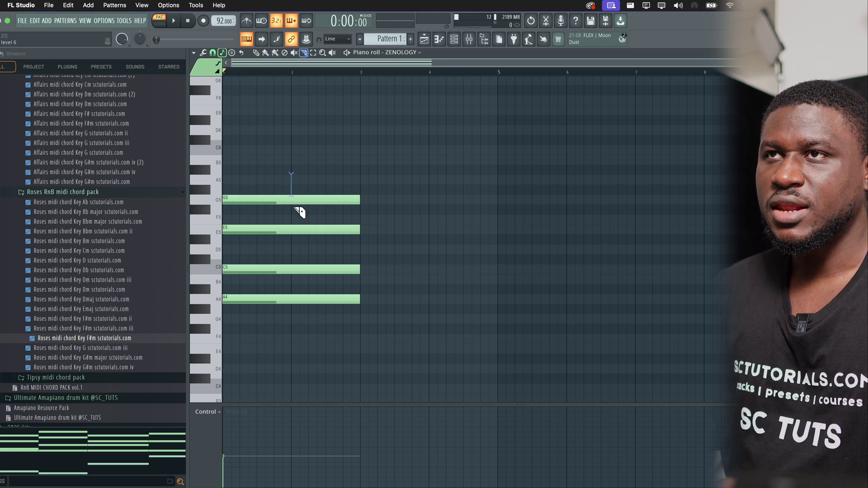
# - Slice the two-bar chord at bar 2 and duplicate its second half into bars 3 and 4
pyautogui.moveTo(296, 316); pyautogui.dragTo(293, 317)
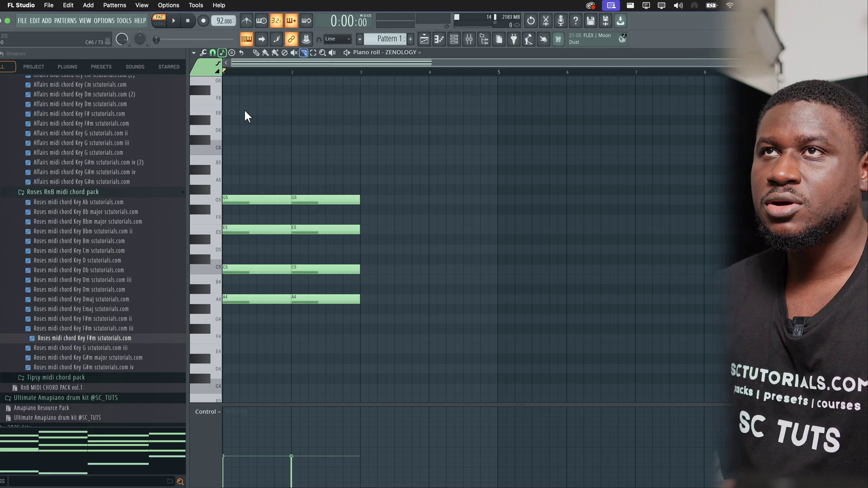
pyautogui.moveTo(312, 155); pyautogui.dragTo(331, 308)
pyautogui.hotkey('ctrl', 'b')
pyautogui.hotkey('ctrl', 'b')
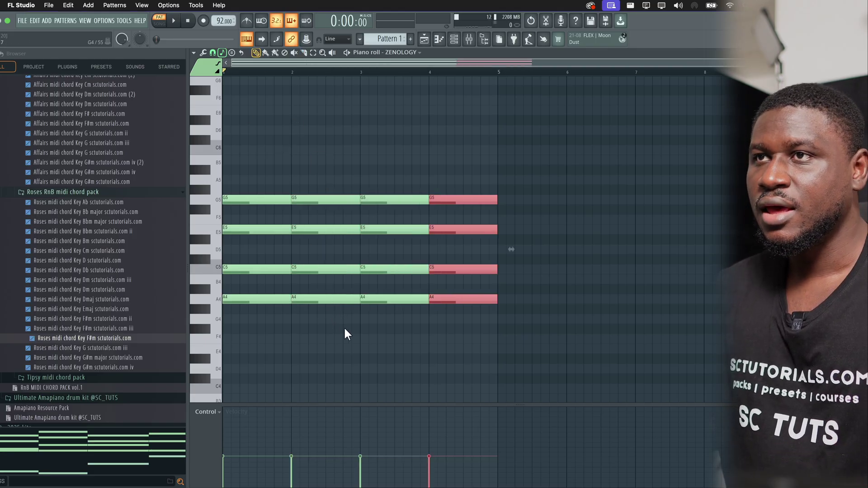
pyautogui.hotkey('ctrl', 'd')
# - Transpose the bar 3 chord up within the scale to D5, F5, A5 and C6, and audition the progression
pyautogui.moveTo(387, 176); pyautogui.dragTo(399, 362)
pyautogui.hotkey('alt', 'Up')
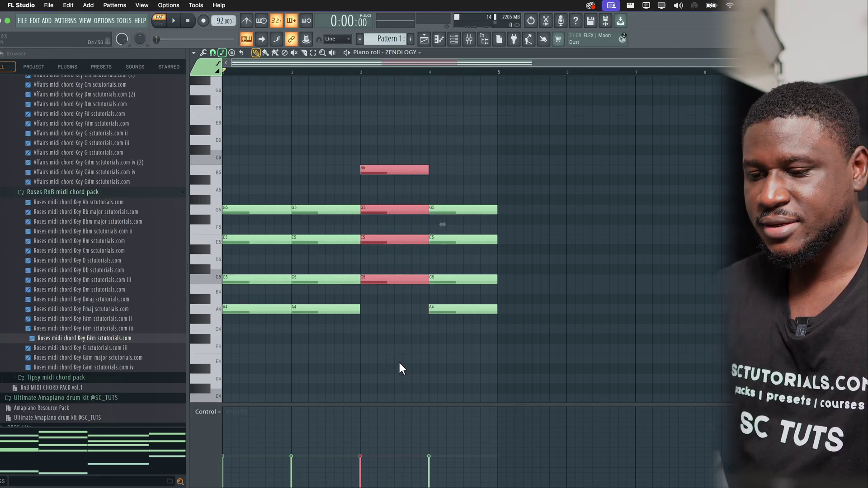
pyautogui.hotkey('alt', 'Up')
pyautogui.press('space')
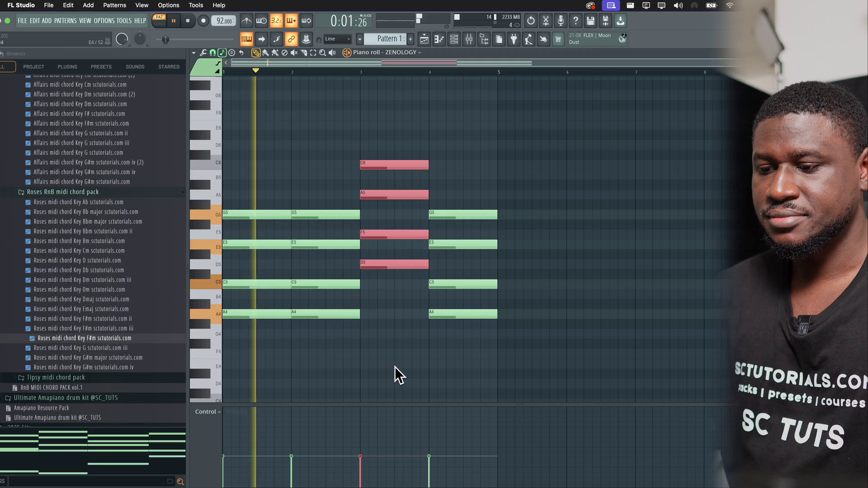
pyautogui.hotkey('ctrl', 'd')
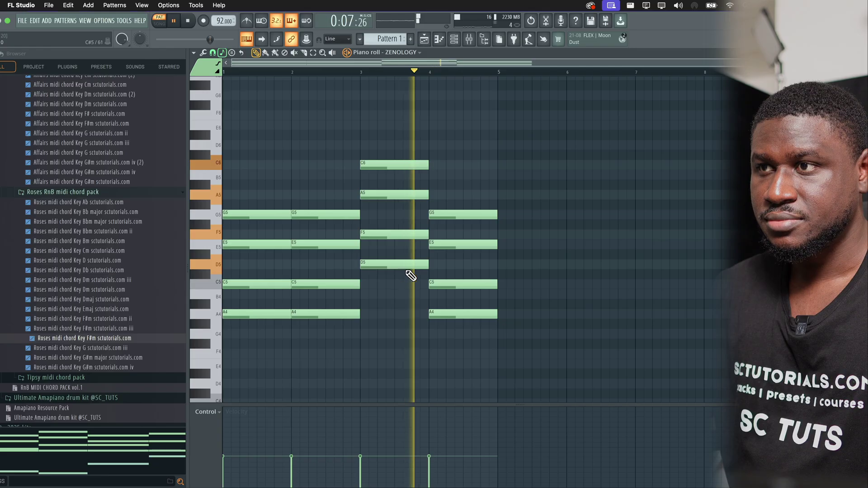
pyautogui.press('space')
# - Transpose the bar 4 chord up seven semitones to E5, G5, B5 and D6, and start playback
pyautogui.moveTo(487, 210); pyautogui.dragTo(492, 370)
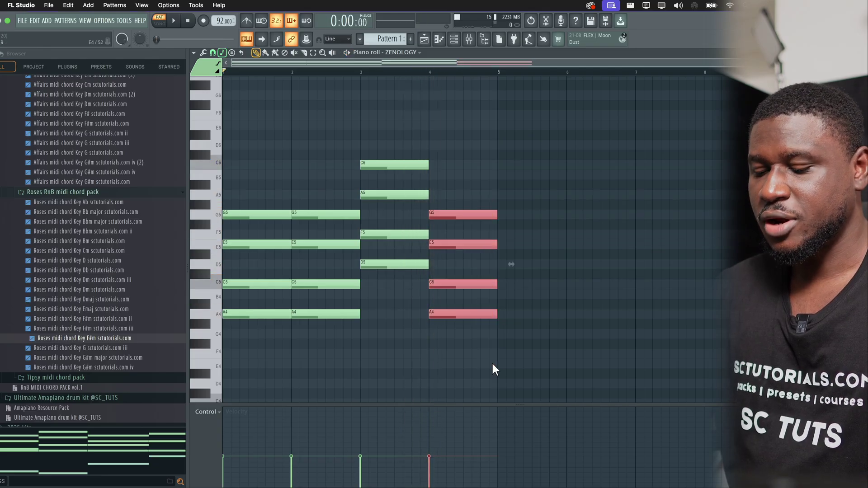
pyautogui.press('Up')
pyautogui.press('Up')
pyautogui.press('Up')
pyautogui.press('Up')
pyautogui.press('Up')
pyautogui.press('Up')
pyautogui.press('Up')
pyautogui.press('space')
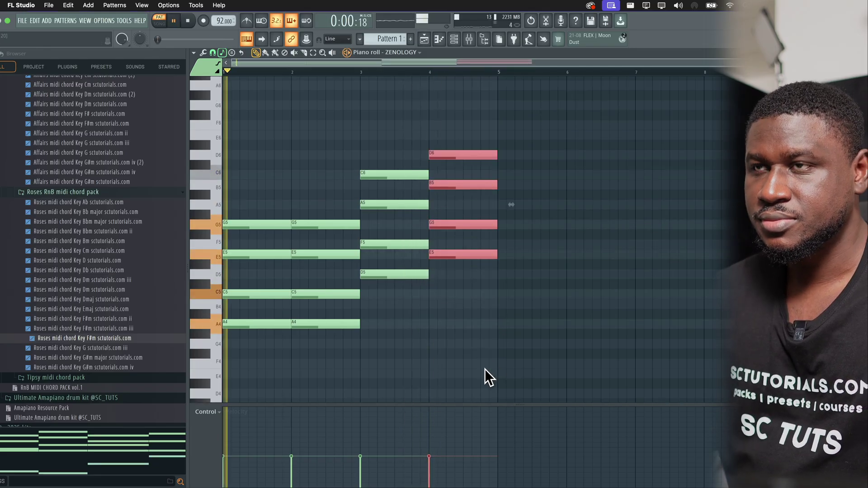
# - Slice the bar 4 chord into two equal halves, return to the Draw tool and stop playback
pyautogui.click(303, 53)
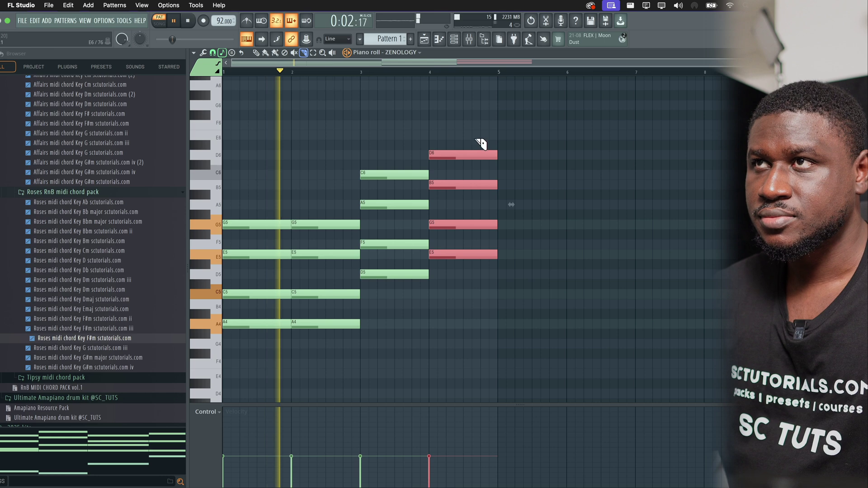
pyautogui.moveTo(462, 129)
pyautogui.mouseDown()
pyautogui.moveTo(475, 283)
pyautogui.moveTo(462, 289)
pyautogui.mouseUp()
pyautogui.click(255, 52)
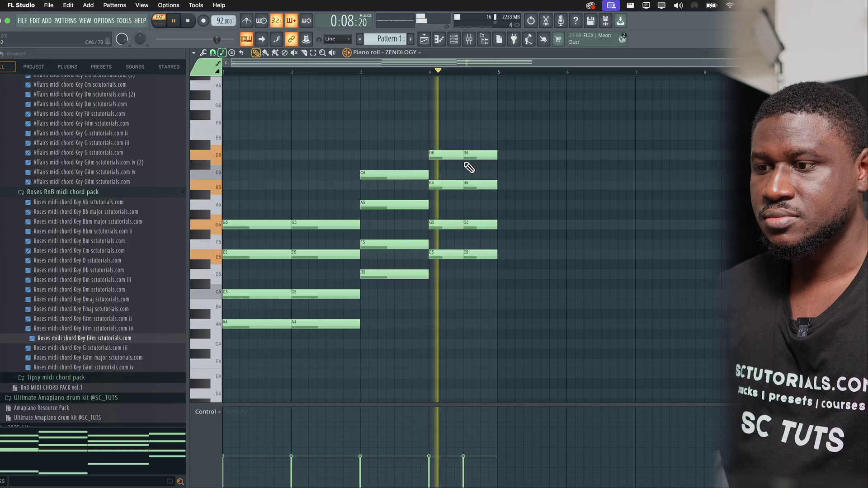
pyautogui.press('space')
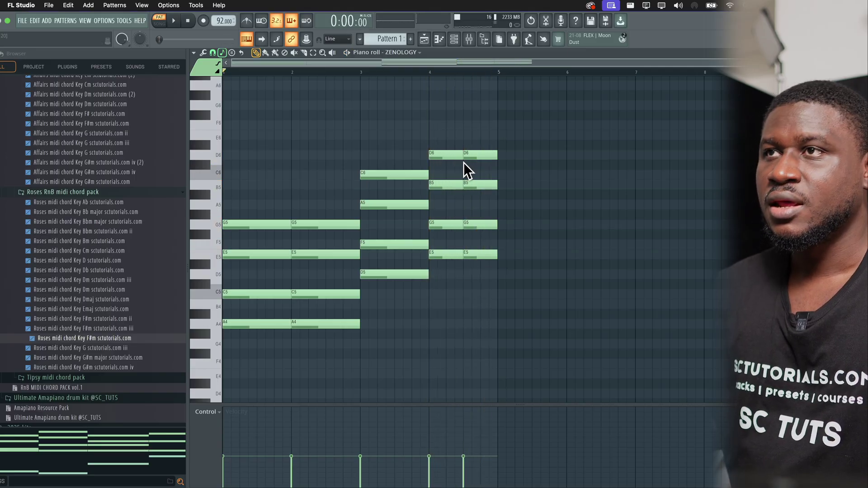
# - Raise the G5 note in the first half of the bar 4 chord to G#5 and audition the progression
pyautogui.moveTo(460, 183); pyautogui.dragTo(495, 286)
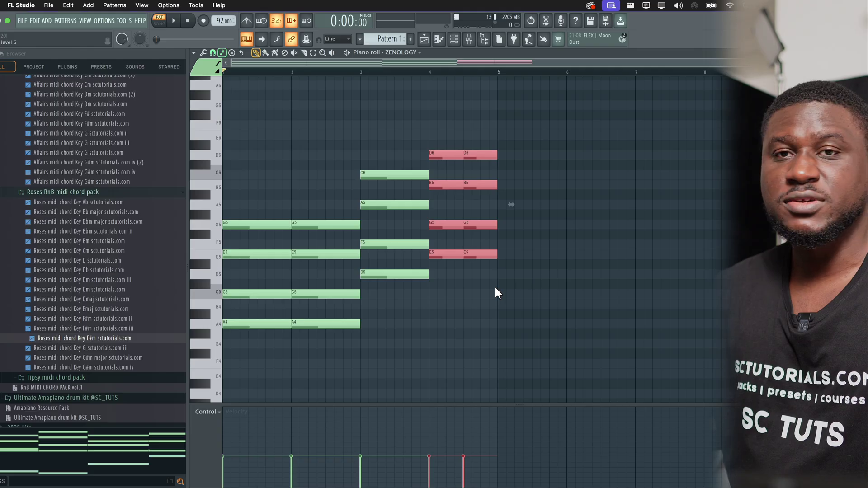
pyautogui.hotkey('ctrl', 'd')
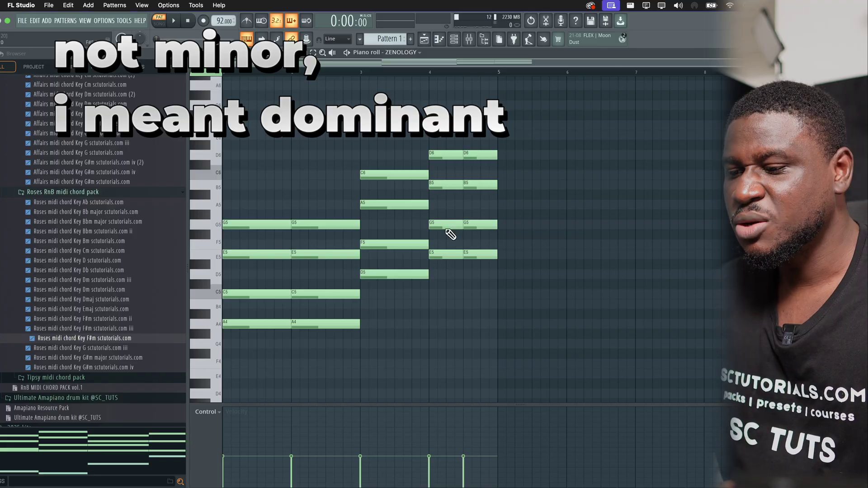
pyautogui.moveTo(441, 220); pyautogui.dragTo(441, 205)
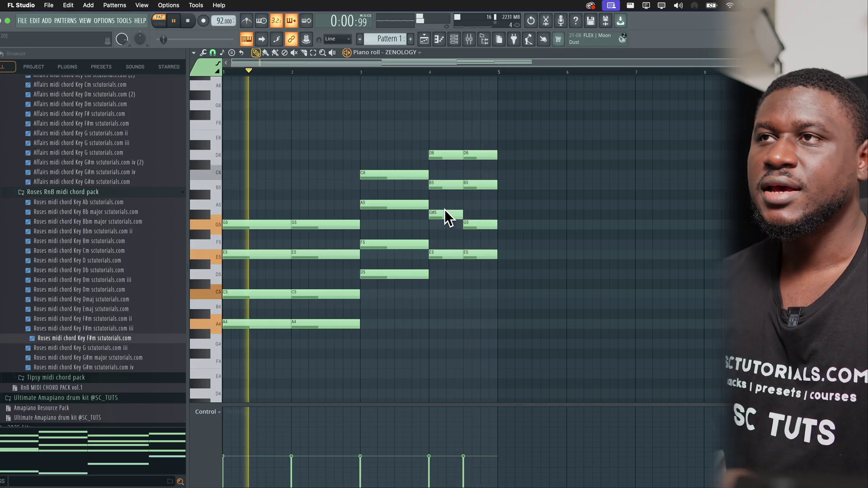
pyautogui.press('space')
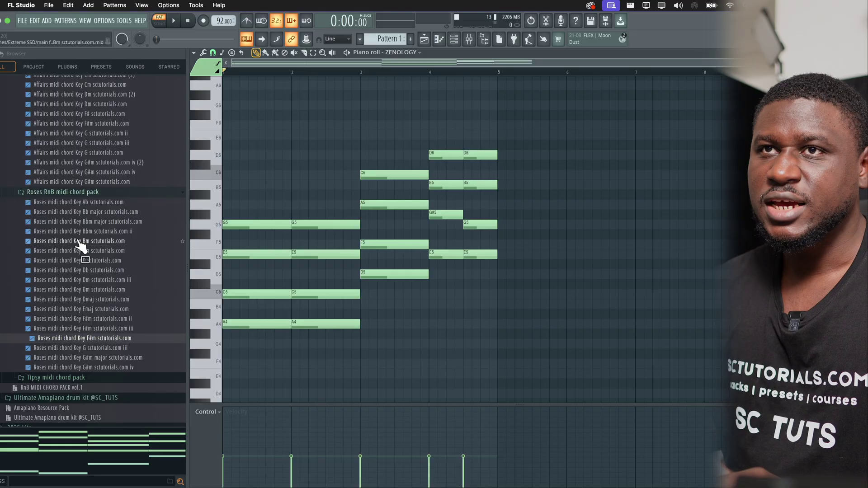
# - Look through the Affairs and Roses RnB MIDI chord pack files
pyautogui.scroll(-5, 82, 245)
pyautogui.scroll(3, 82, 245)
pyautogui.moveTo(90, 212); pyautogui.dragTo(122, 171)
pyautogui.scroll(1, 94, 248)
pyautogui.scroll(6, 95, 235)
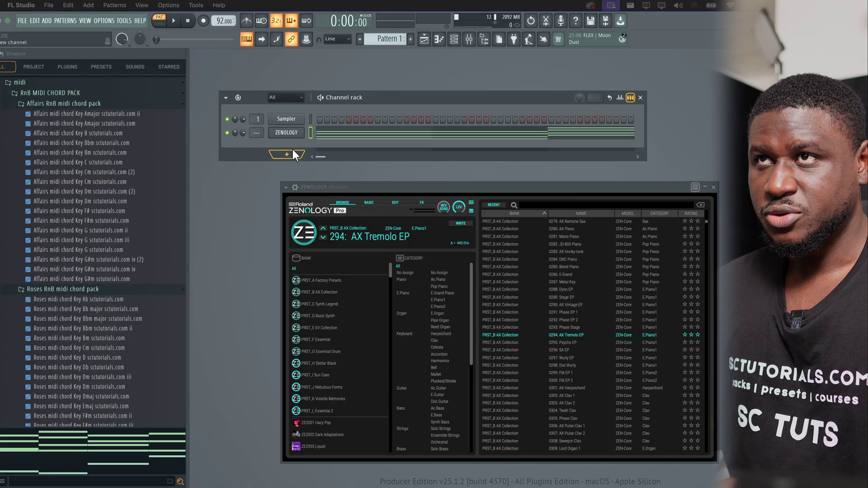
# - Add a SKY Keys instrument channel and load the Vocal Pluck preset from its Effected category
pyautogui.click(286, 151)
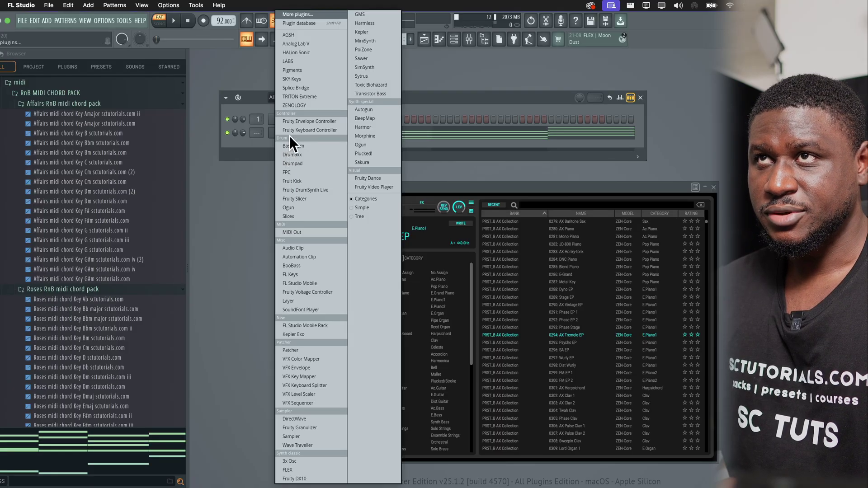
pyautogui.click(291, 78)
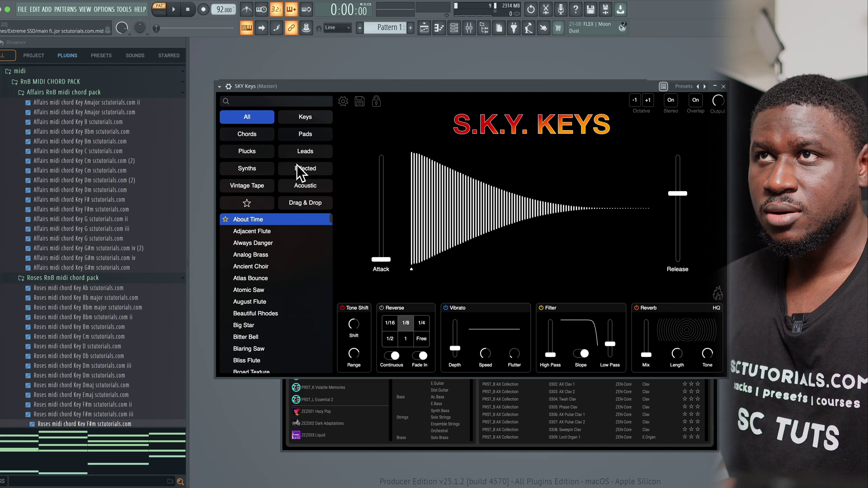
pyautogui.click(304, 170)
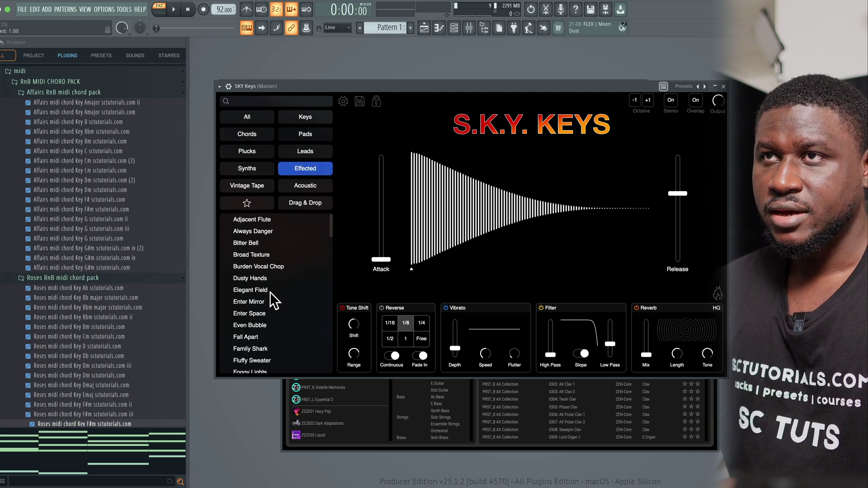
pyautogui.click(250, 245)
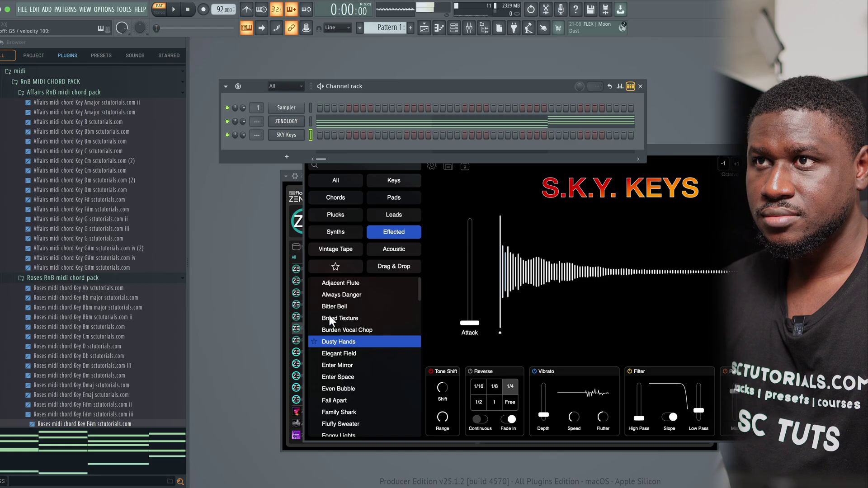
pyautogui.scroll(-10, 342, 364)
pyautogui.click(337, 404)
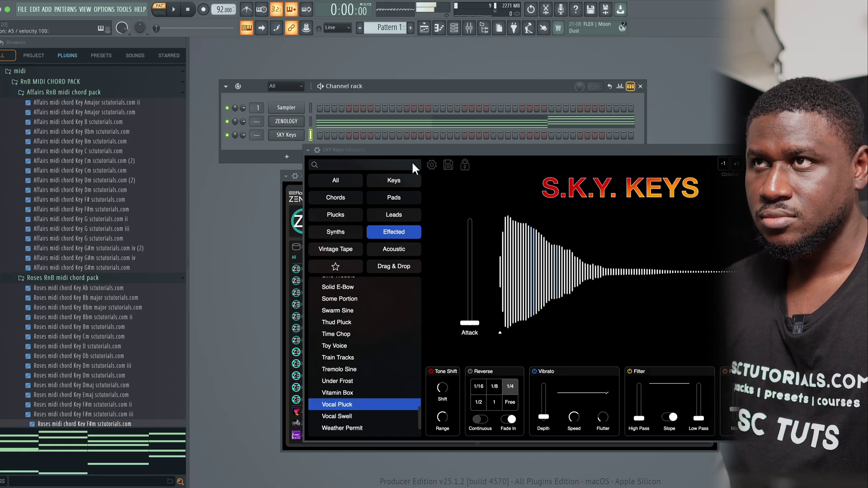
# - Close the SKY Keys plugin window, test its sound, and open the channel's piano roll
pyautogui.click(280, 136)
pyautogui.press('n')
pyautogui.press('n')
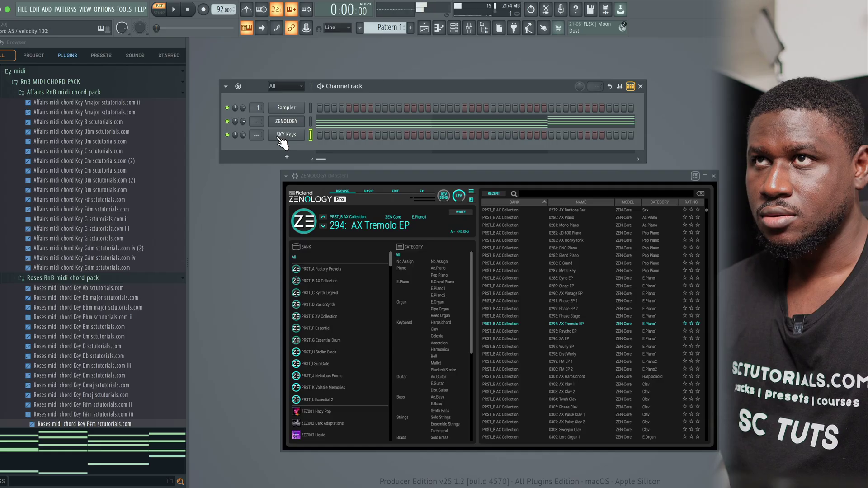
pyautogui.rightClick(277, 137)
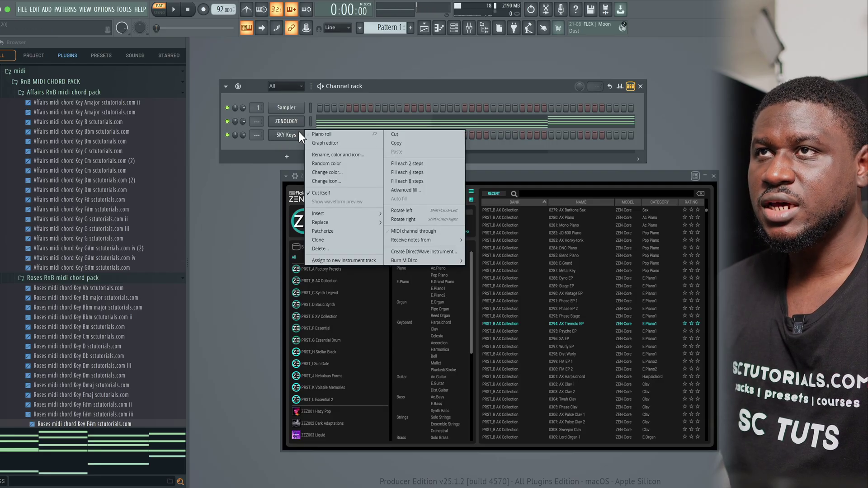
pyautogui.click(337, 135)
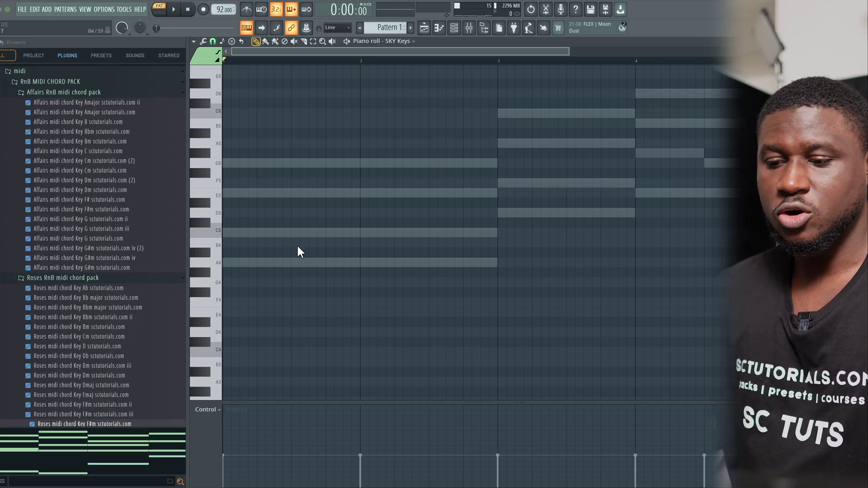
# - Place two one-step D5 notes in bar 1, on beat 2 and half a beat after it, and audition them
pyautogui.press('space')
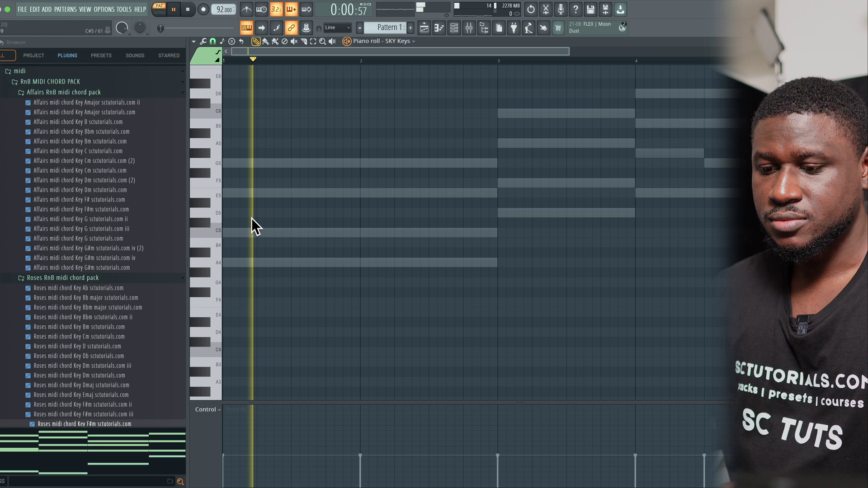
pyautogui.click(260, 213)
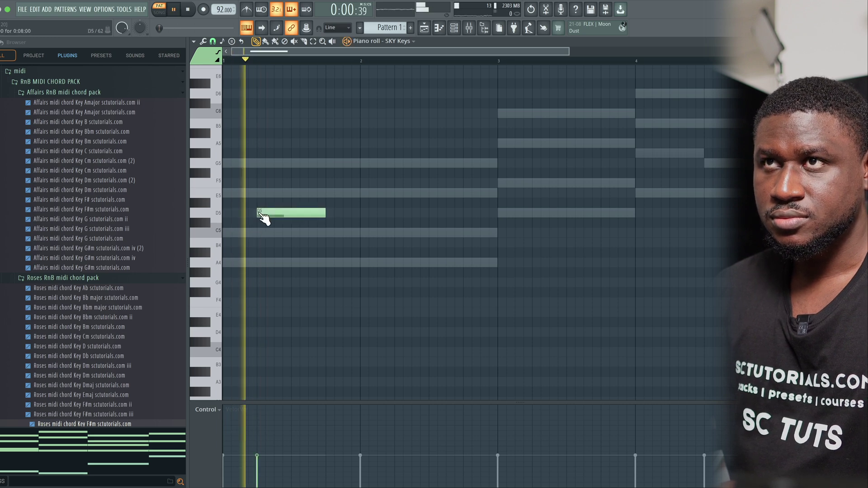
pyautogui.press('space')
pyautogui.moveTo(324, 212); pyautogui.dragTo(266, 213)
pyautogui.click(276, 212)
pyautogui.press('space')
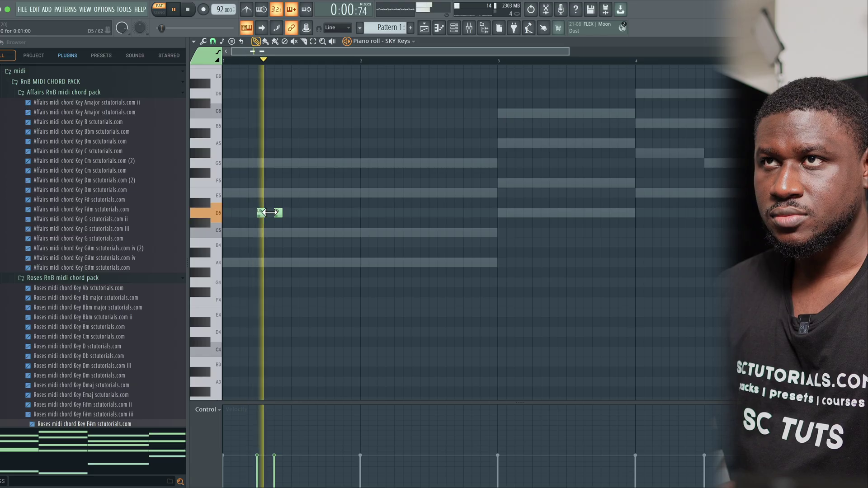
pyautogui.press('space')
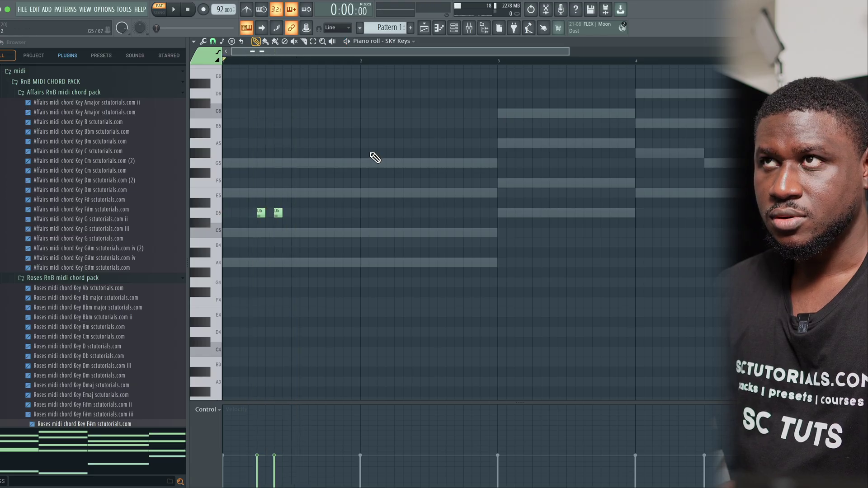
# - Lower the SKY Keys channel volume to 34% during playback and return to its piano roll
pyautogui.click(456, 28)
pyautogui.press('space')
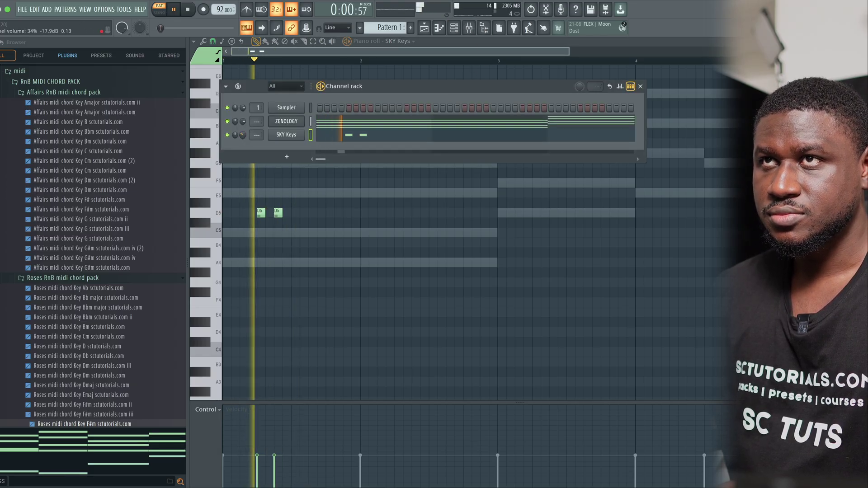
pyautogui.press('F6')
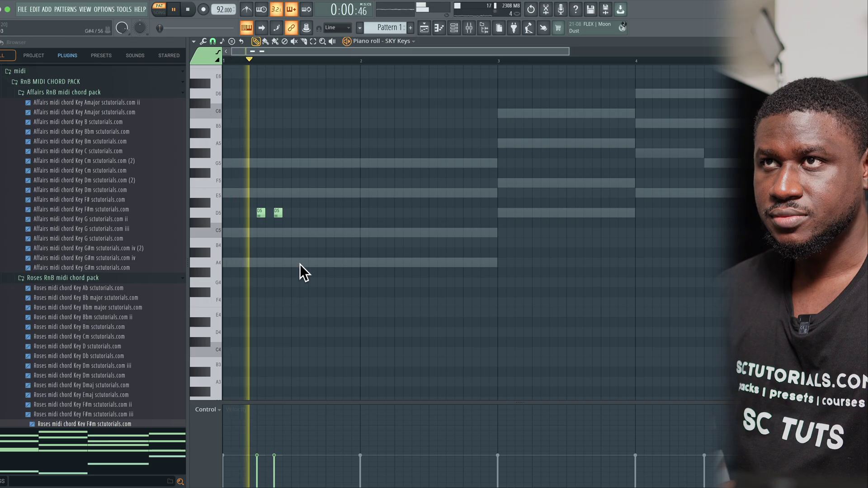
# - Add a one-step C5 note on beat 3 of bar 1 and audition the melody
pyautogui.click(293, 233)
pyautogui.press('space')
pyautogui.press('space')
pyautogui.press('space')
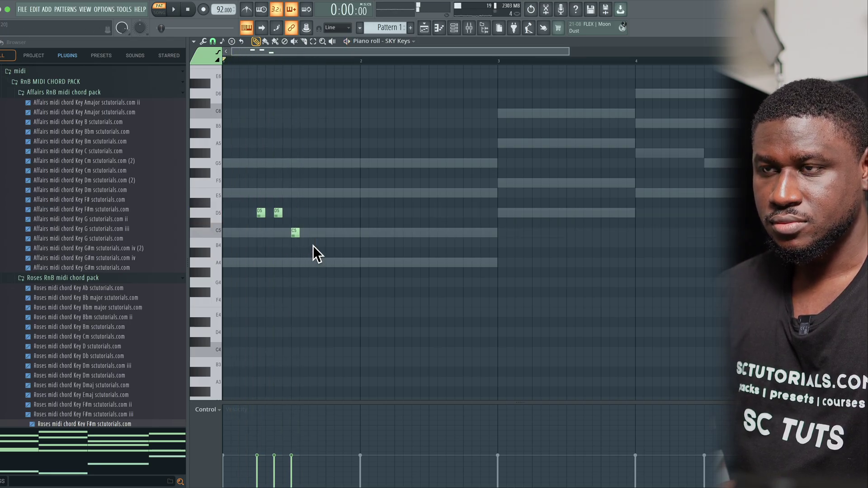
# - Add a one-step B4 note half a beat after the C5, delete the stray A#4 note, and play the result
pyautogui.click(317, 243)
pyautogui.click(316, 252)
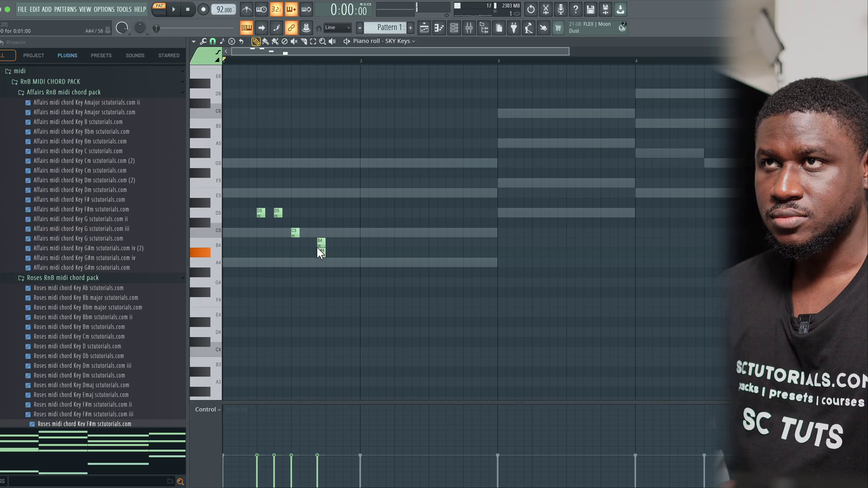
pyautogui.rightClick(323, 252)
pyautogui.moveTo(316, 242); pyautogui.dragTo(310, 241)
pyautogui.press('space')
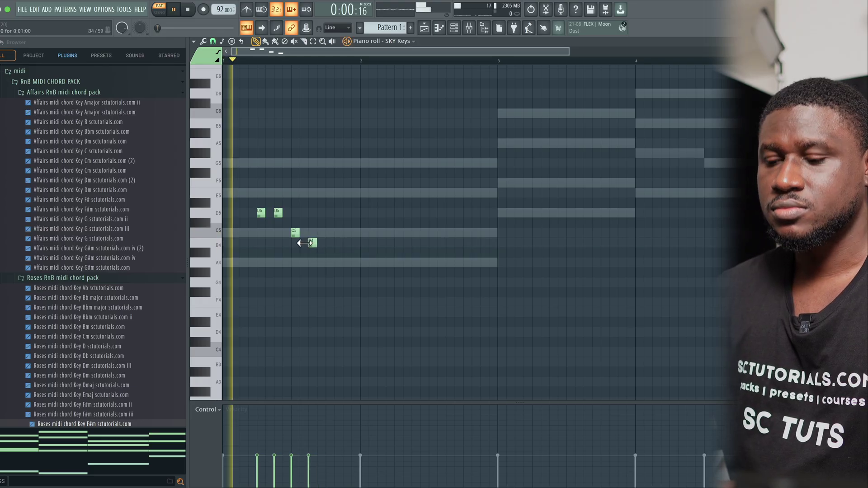
pyautogui.press('space')
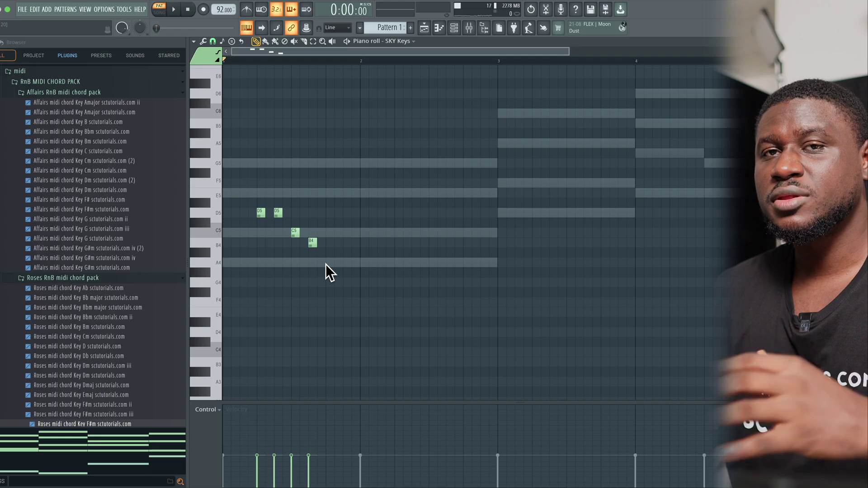
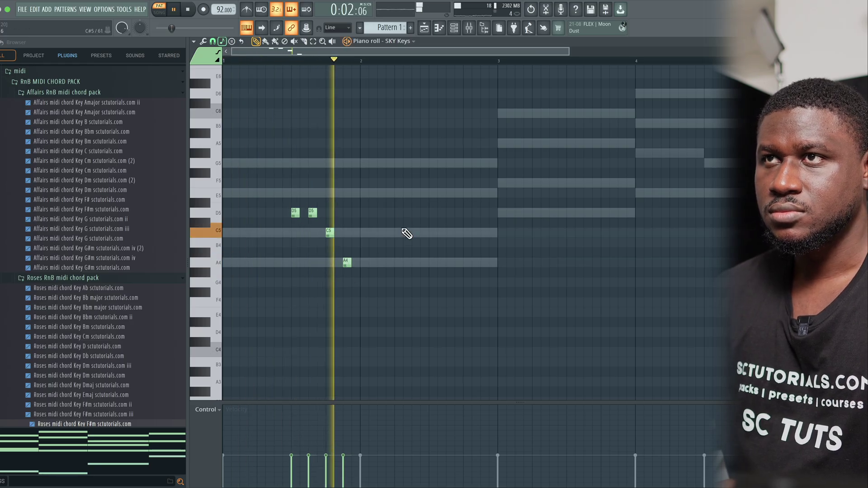
# - Duplicate the D5, D5, C5, A4 motif from bar 1 into bars 2, 3 and 4, and audition it
pyautogui.press('space')
pyautogui.press('space')
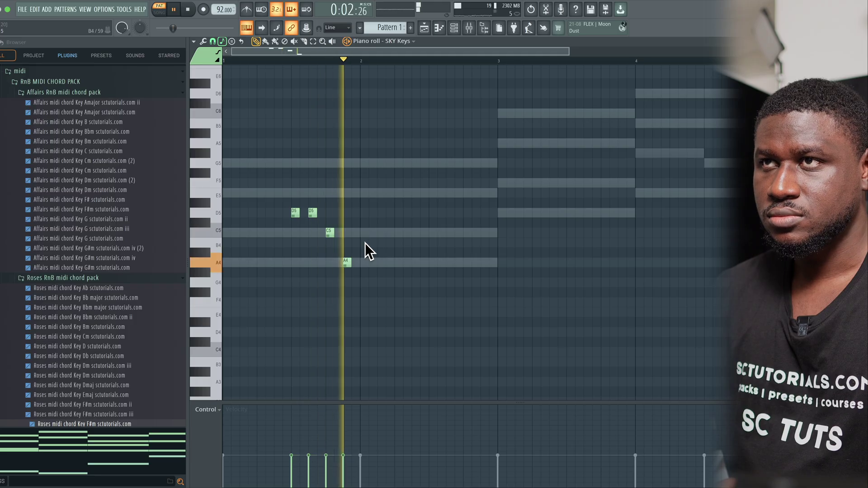
pyautogui.press('space')
pyautogui.moveTo(387, 169); pyautogui.dragTo(275, 277)
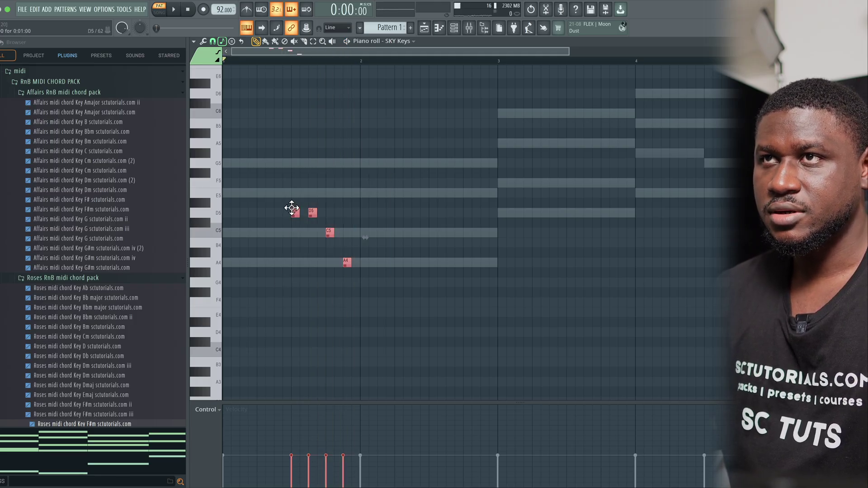
pyautogui.press('space')
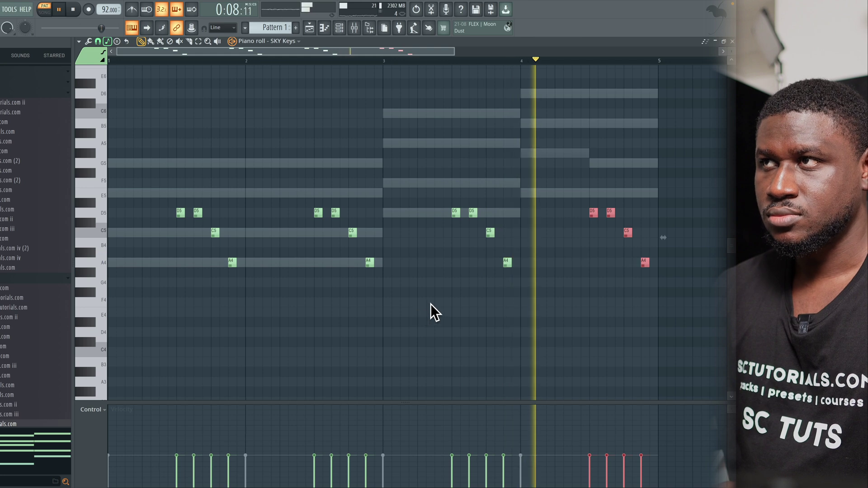
pyautogui.hotkey('ctrl', 'd')
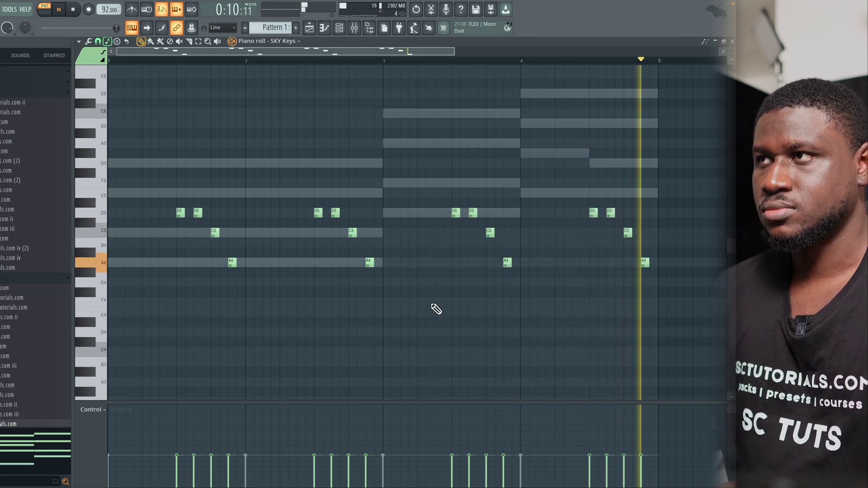
pyautogui.press('space')
# - Add a second ZENOLOGY instrument channel with the FM Sparkles preset and close its plugin window
pyautogui.click(340, 28)
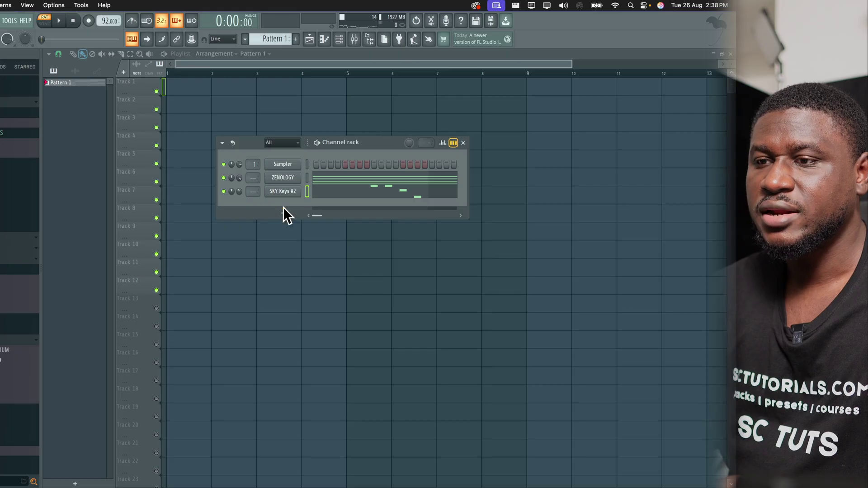
pyautogui.click(284, 213)
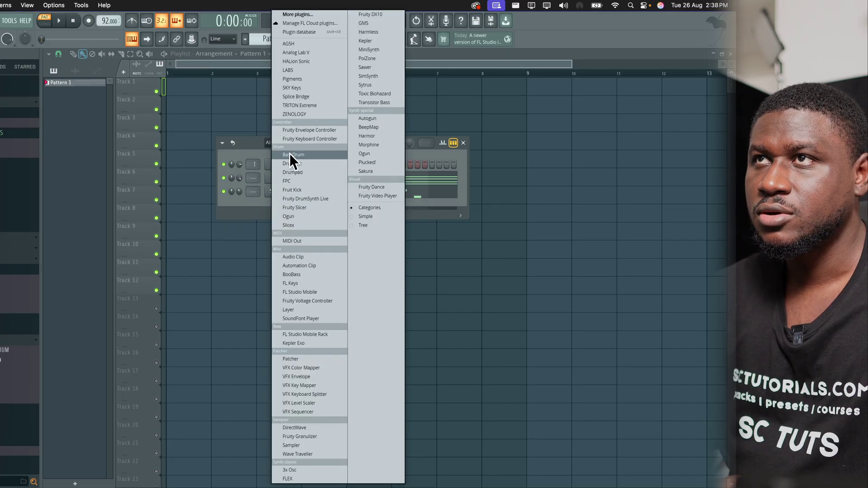
pyautogui.click(296, 114)
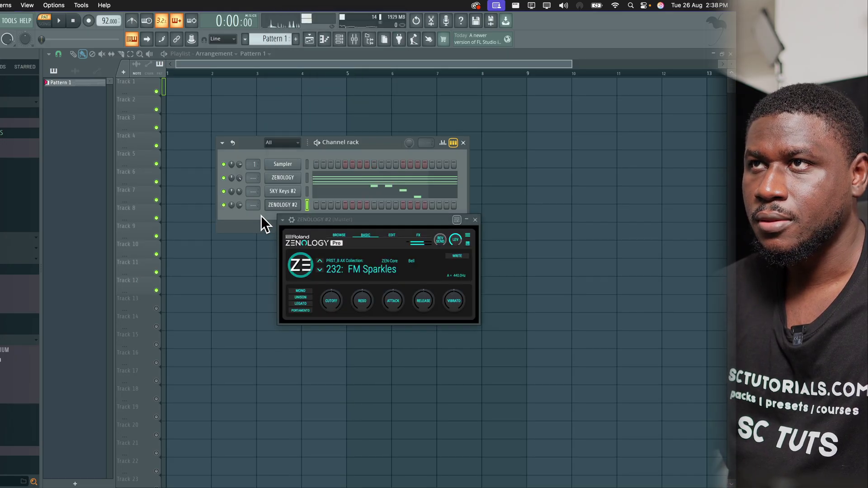
pyautogui.click(339, 235)
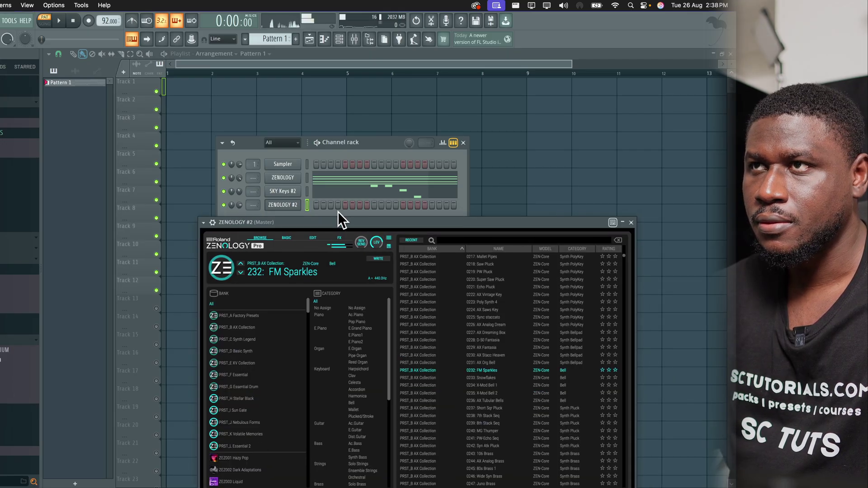
pyautogui.click(631, 222)
# - Add a half-beat C5 note on beat 2 of each of the four bars for ZENOLOGY #2 and audition it
pyautogui.rightClick(285, 204)
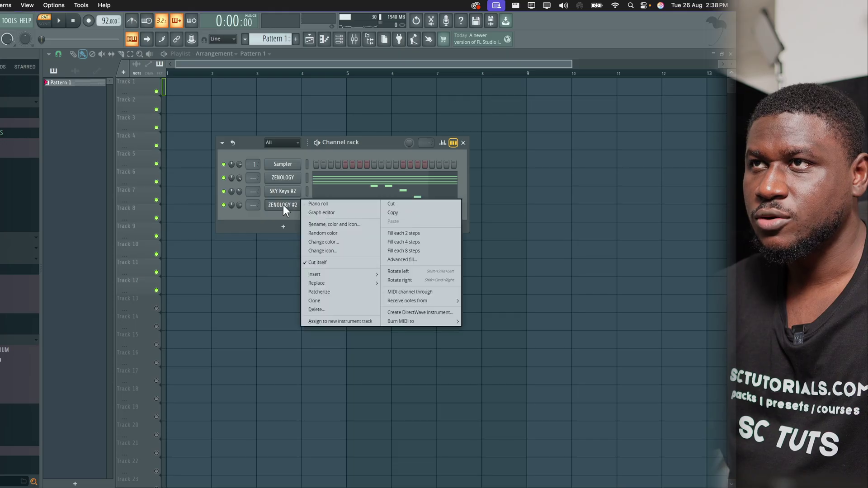
pyautogui.click(318, 204)
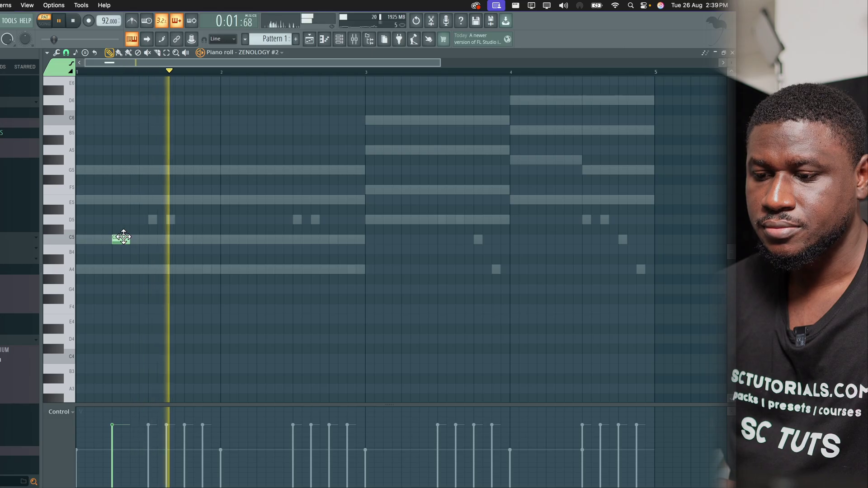
pyautogui.click(258, 240)
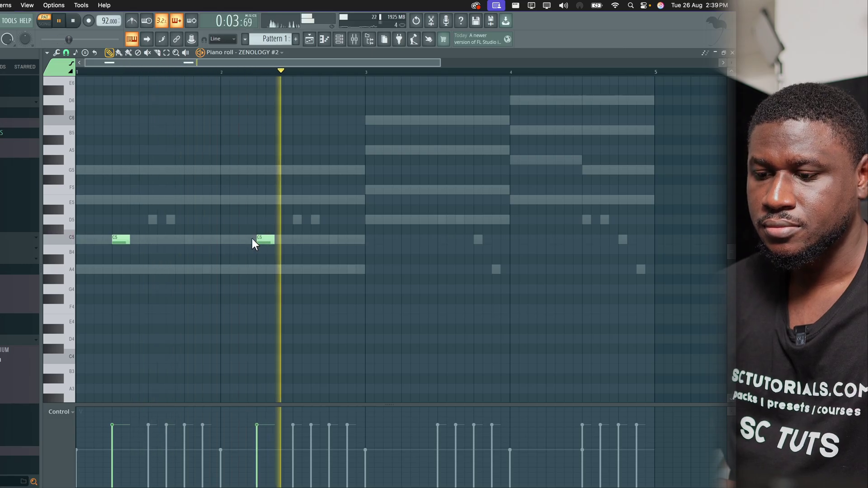
pyautogui.click(403, 239)
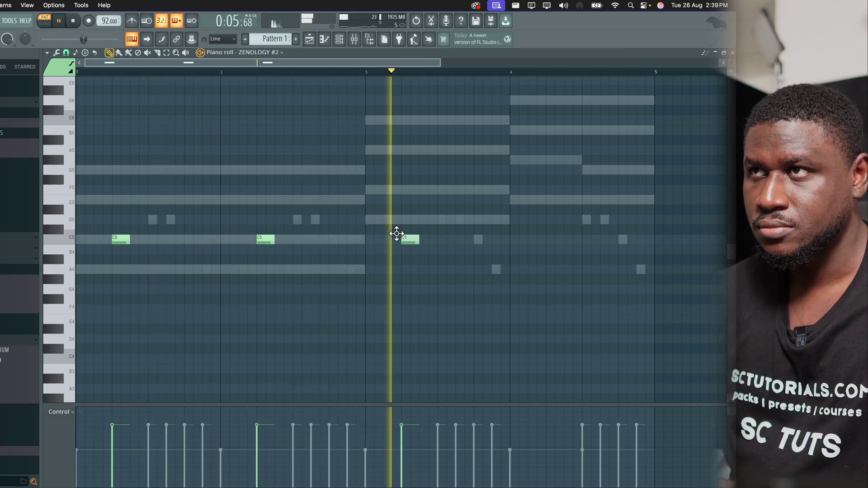
pyautogui.click(549, 240)
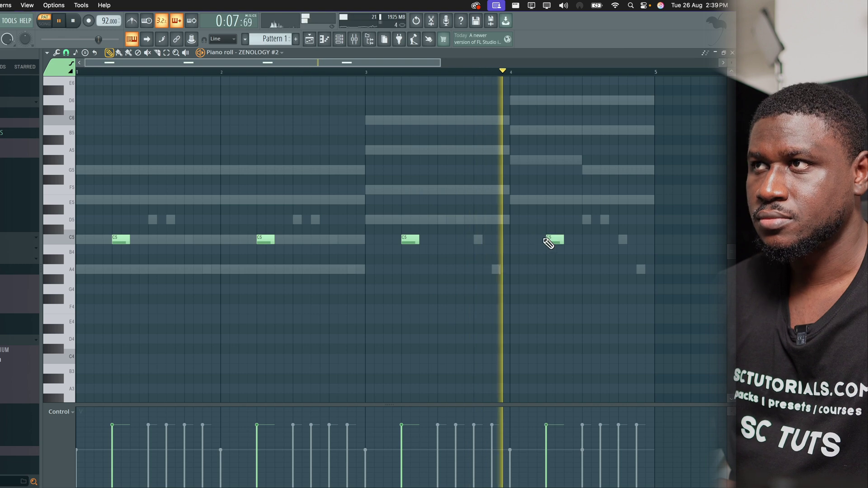
pyautogui.press('space')
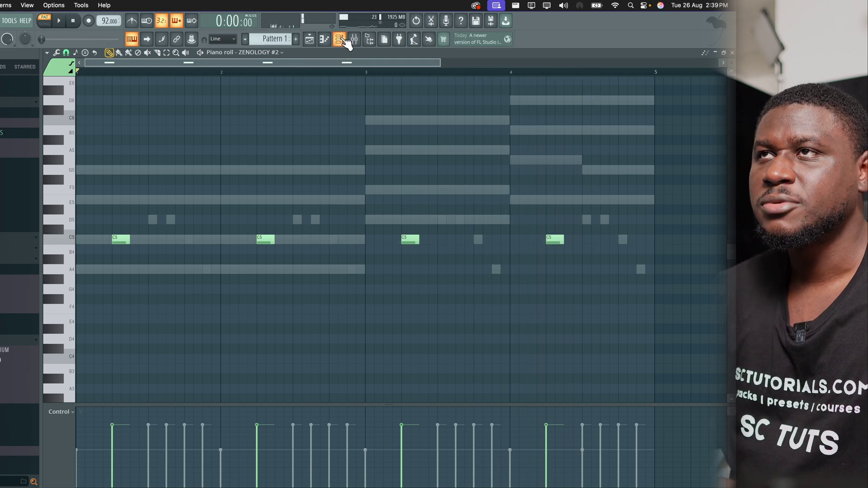
# - Route ZENOLOGY #2 to mixer insert 2, adding Fruity Parametric EQ 2 to roll off its highs and lows during playback
pyautogui.click(339, 39)
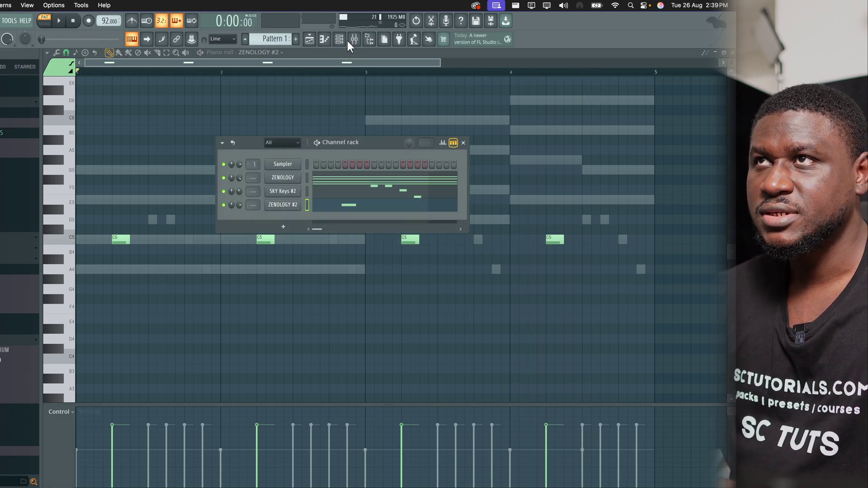
pyautogui.press('F9')
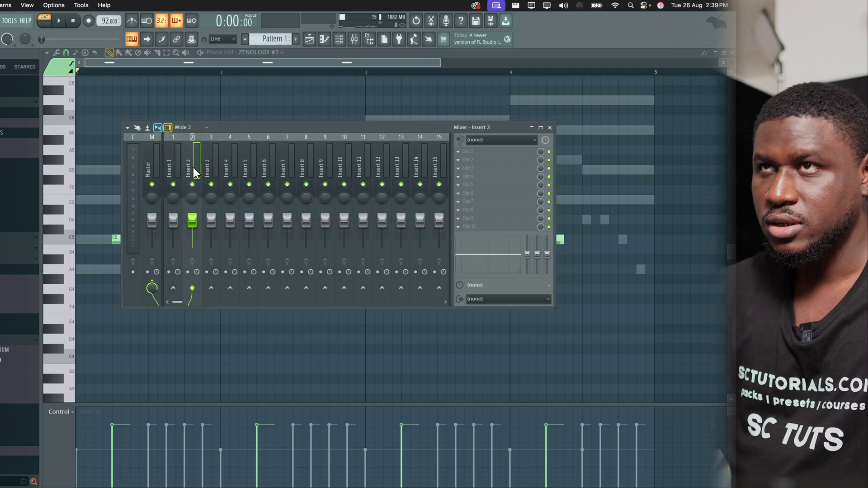
pyautogui.click(468, 151)
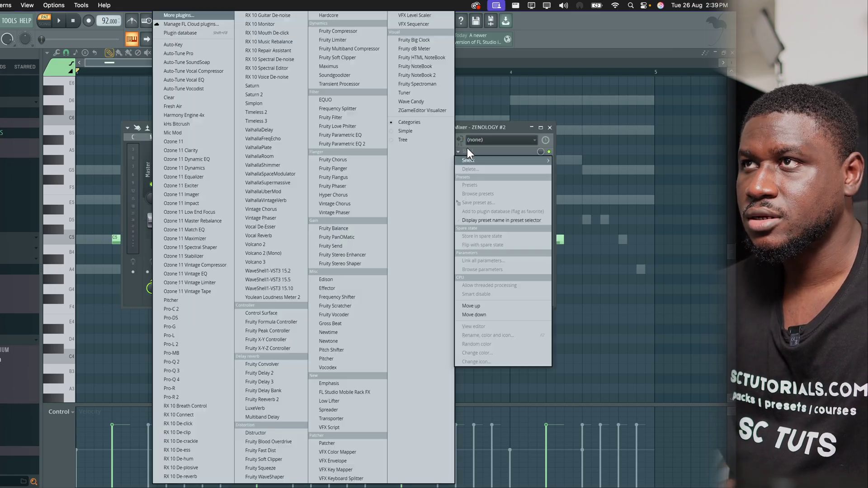
pyautogui.click(349, 143)
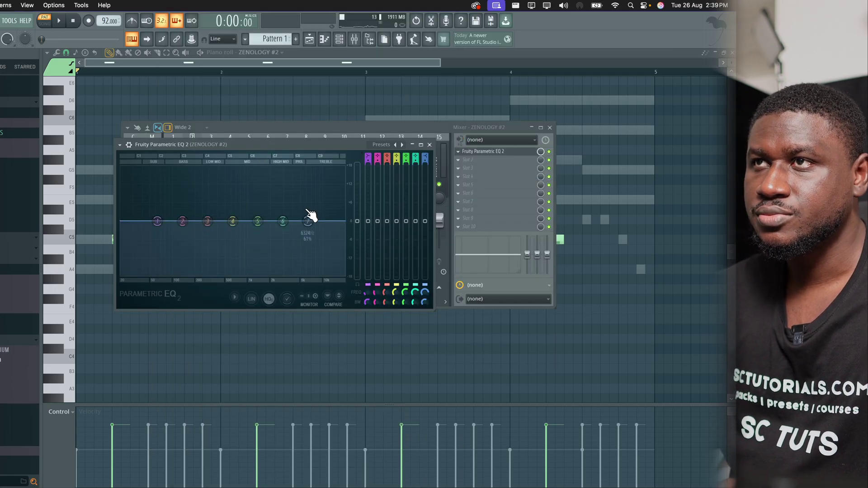
pyautogui.press('space')
pyautogui.moveTo(306, 232); pyautogui.dragTo(288, 274)
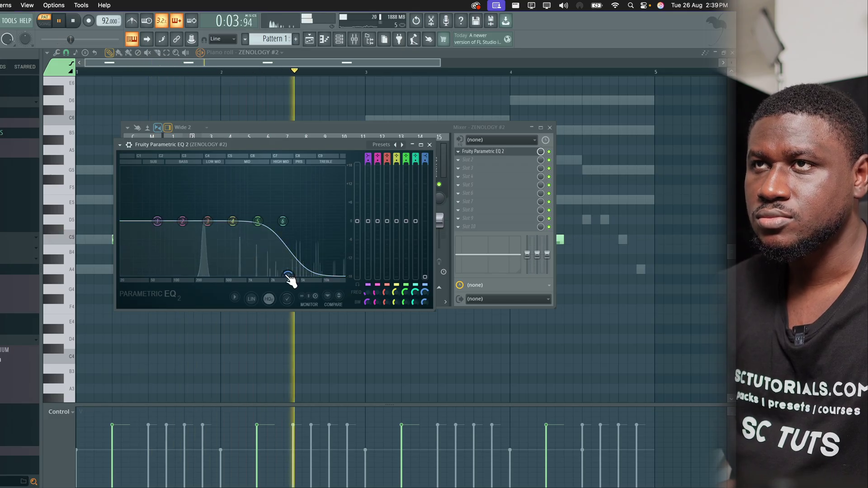
pyautogui.moveTo(165, 223); pyautogui.dragTo(192, 274)
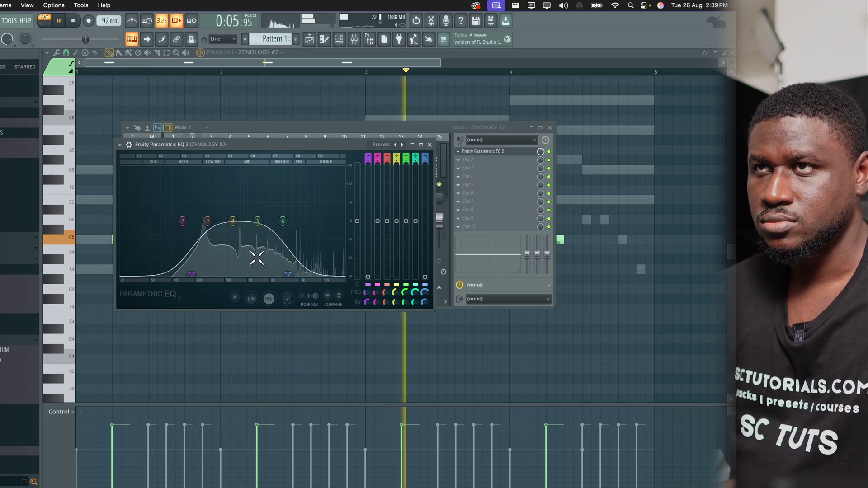
# - Add Fruity Reeverb 2 in the second effect slot, increase its room size and wet level, and audition the bells
pyautogui.click(477, 162)
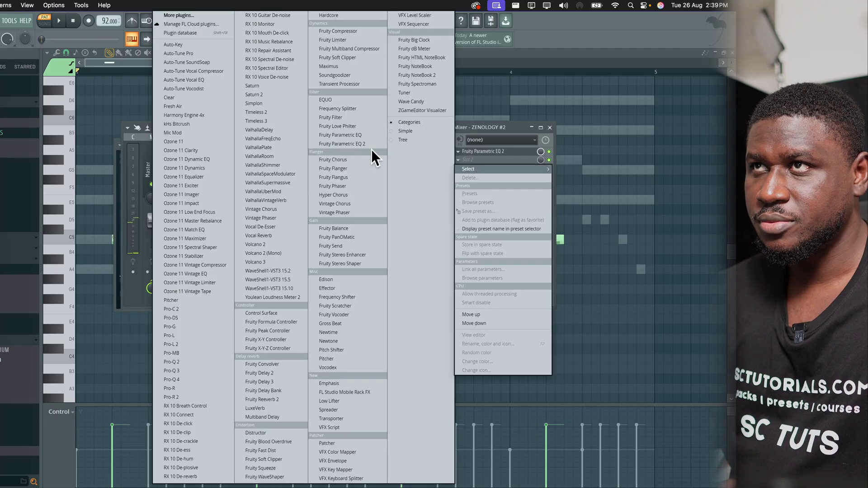
pyautogui.click(278, 399)
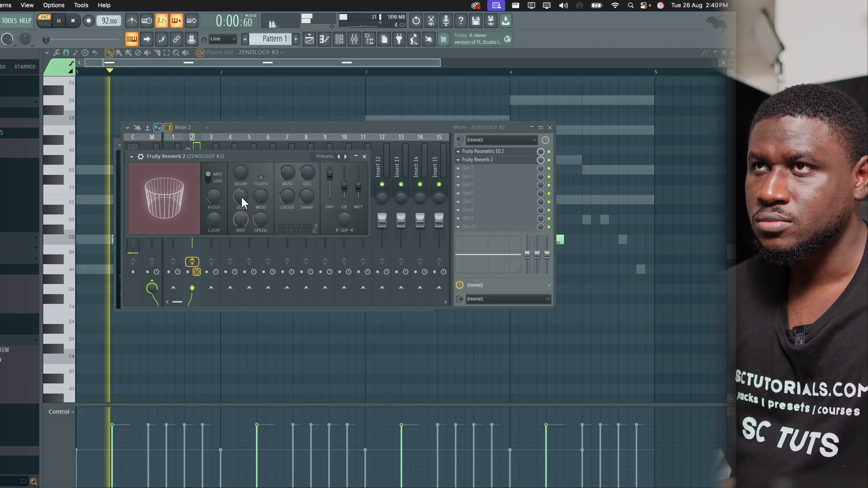
pyautogui.press('space')
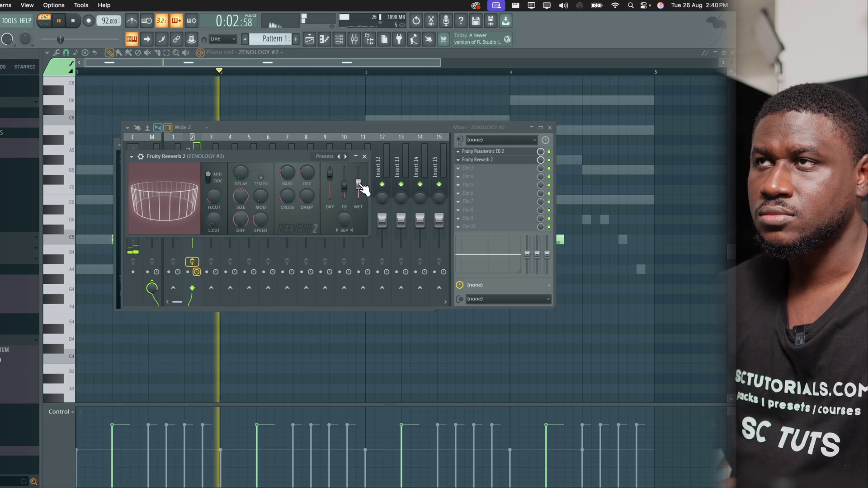
pyautogui.press('space')
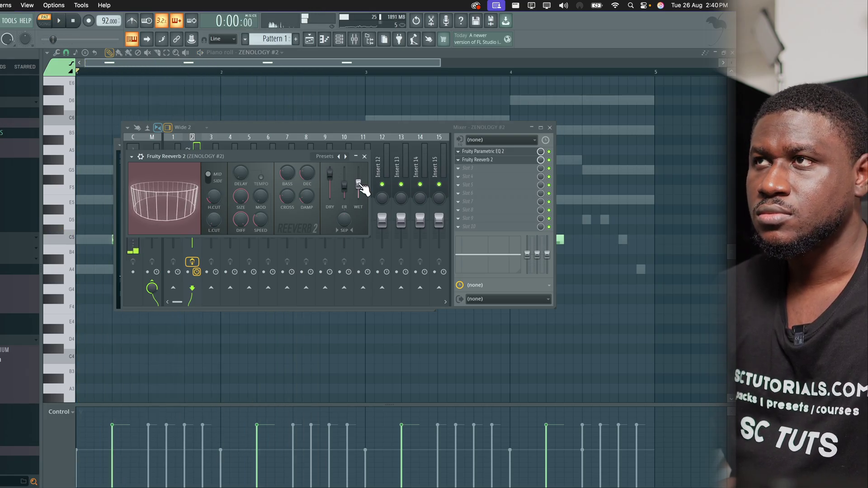
pyautogui.press('space')
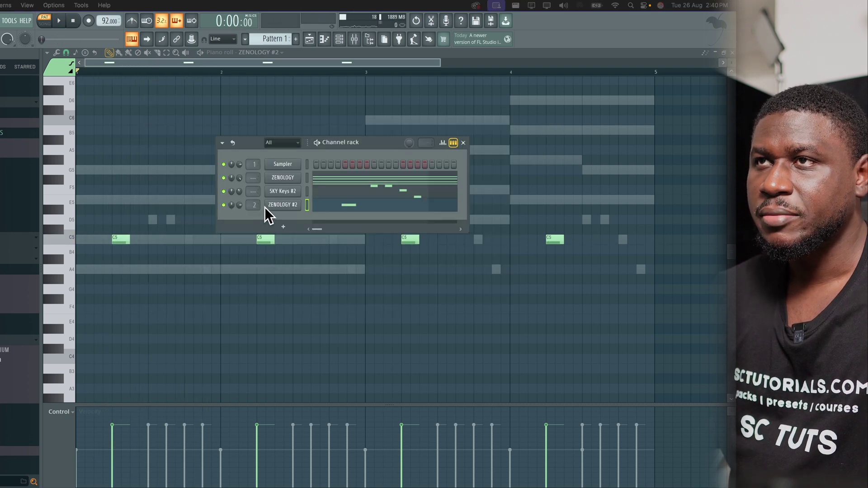
# - Add another SKY Keys instrument channel with the August Flute synth preset and close its plugin window
pyautogui.click(283, 226)
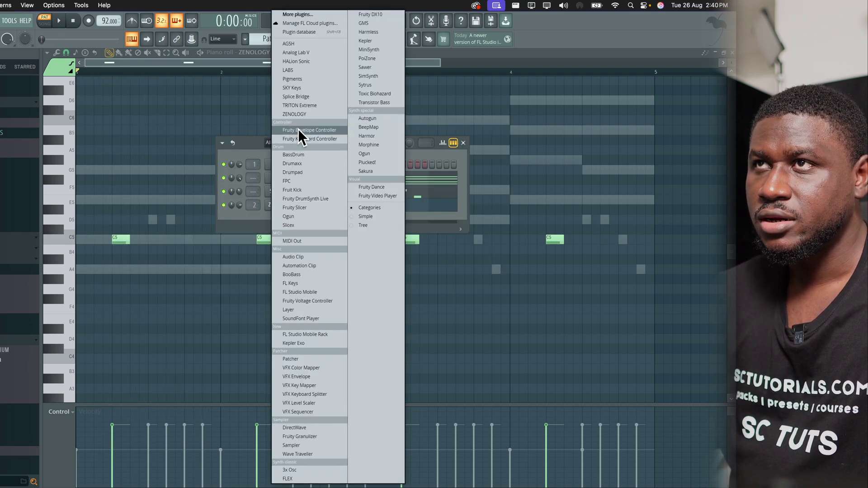
pyautogui.click(291, 88)
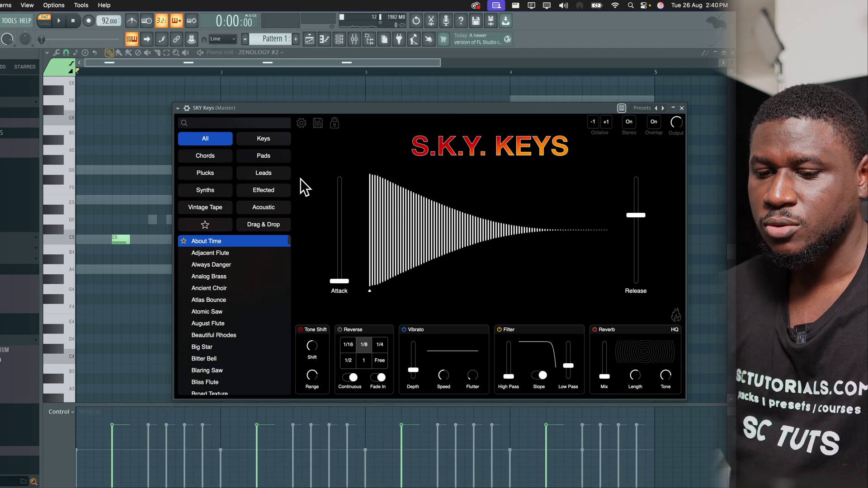
pyautogui.click(224, 190)
pyautogui.click(223, 265)
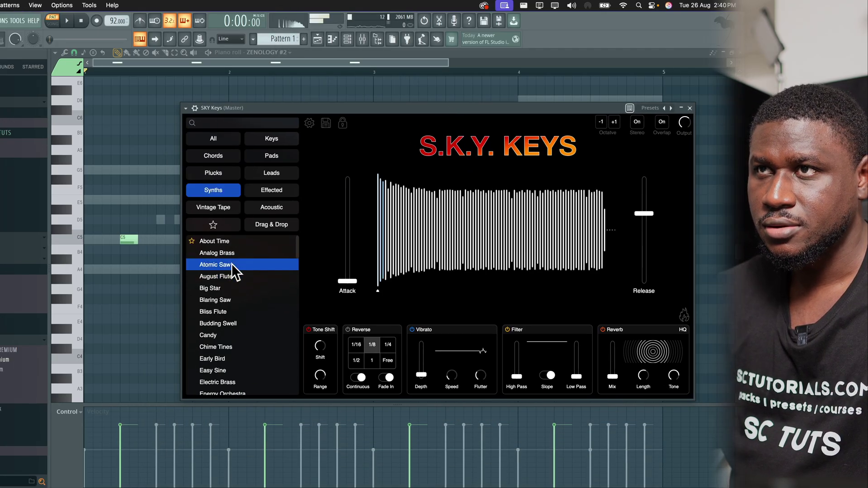
pyautogui.click(223, 276)
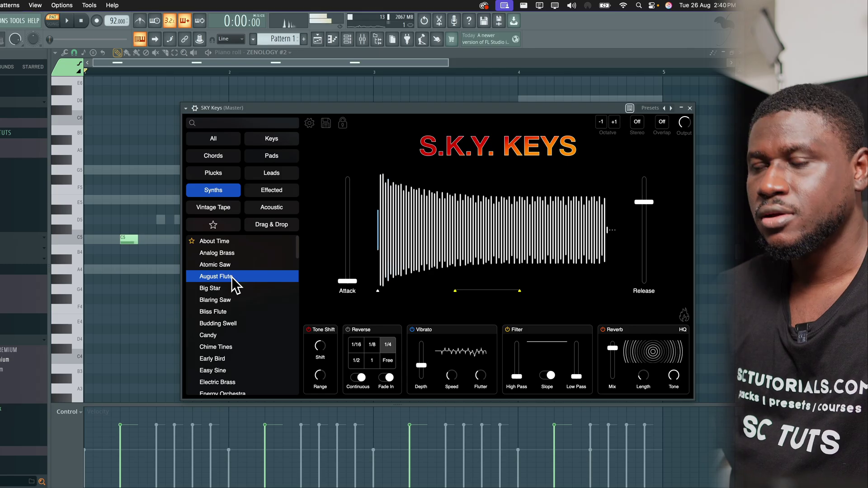
pyautogui.click(690, 108)
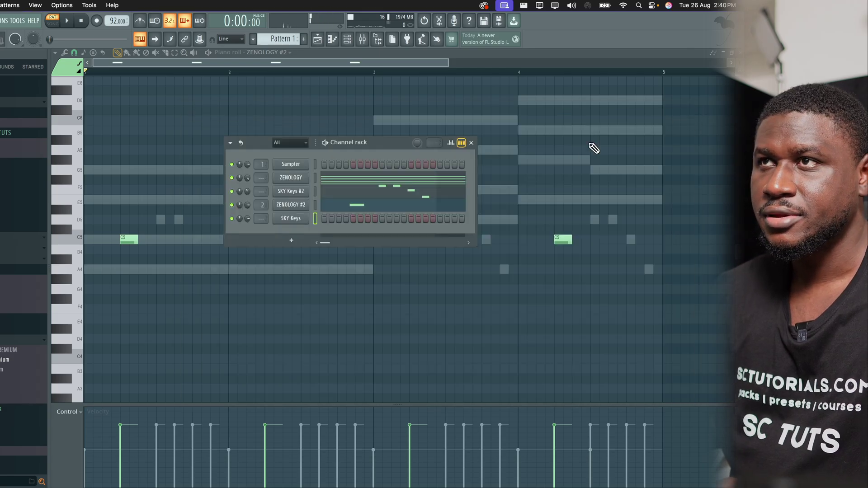
# - Add half-beat notes A4, C5, D5 and G#5 at the starts of bars 1 to 4 for the new SKY Keys channel
pyautogui.rightClick(283, 219)
pyautogui.click(328, 220)
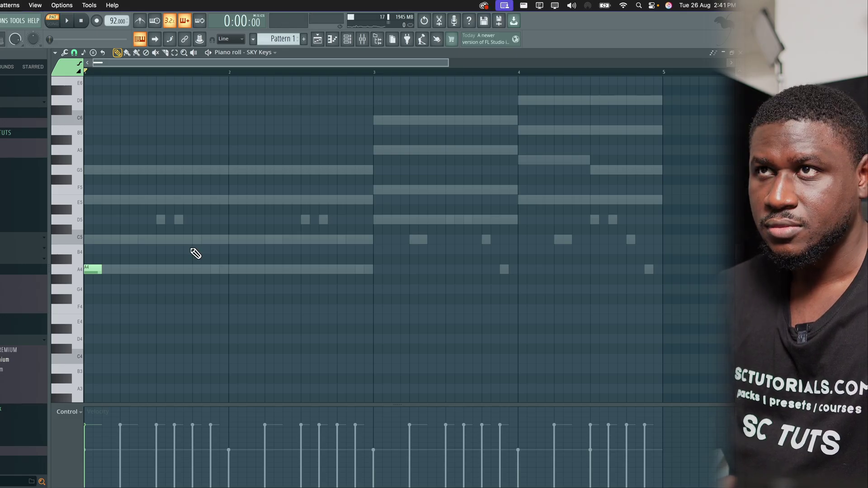
pyautogui.click(224, 238)
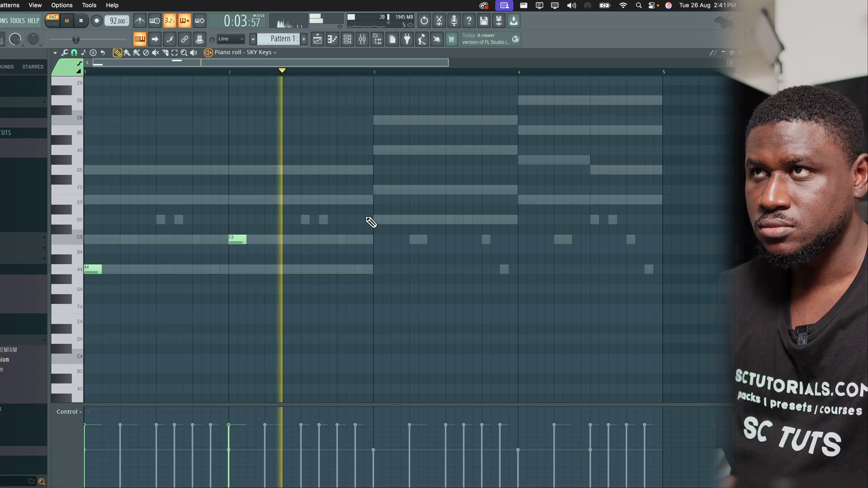
pyautogui.click(369, 219)
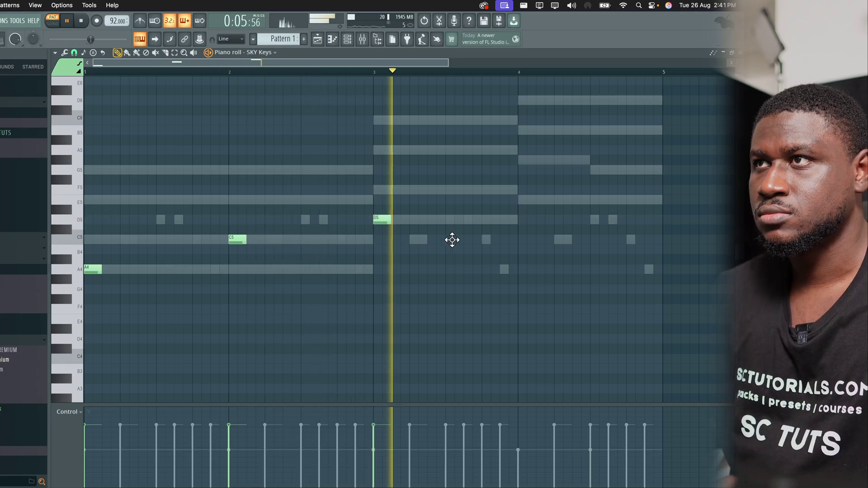
pyautogui.click(519, 198)
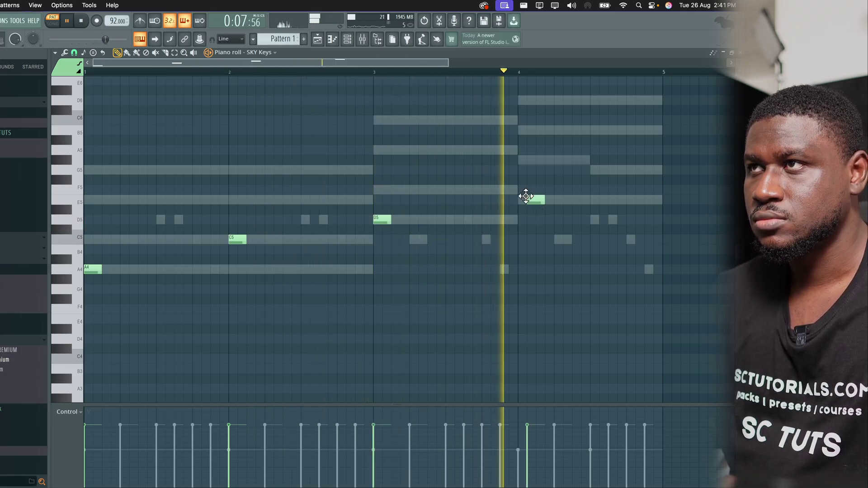
pyautogui.press('space')
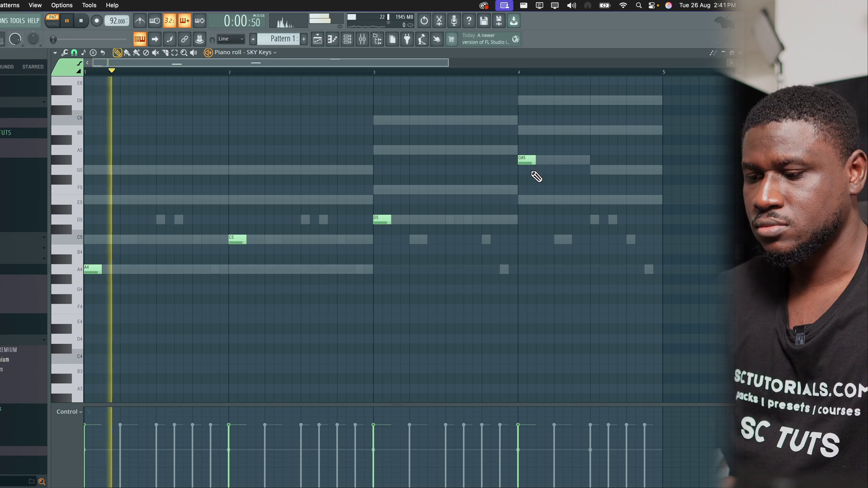
# - Add an E5 note on beat 3 of bar 4 and lower both bar 4 notes by one octave
pyautogui.click(595, 170)
pyautogui.moveTo(589, 165); pyautogui.dragTo(596, 199)
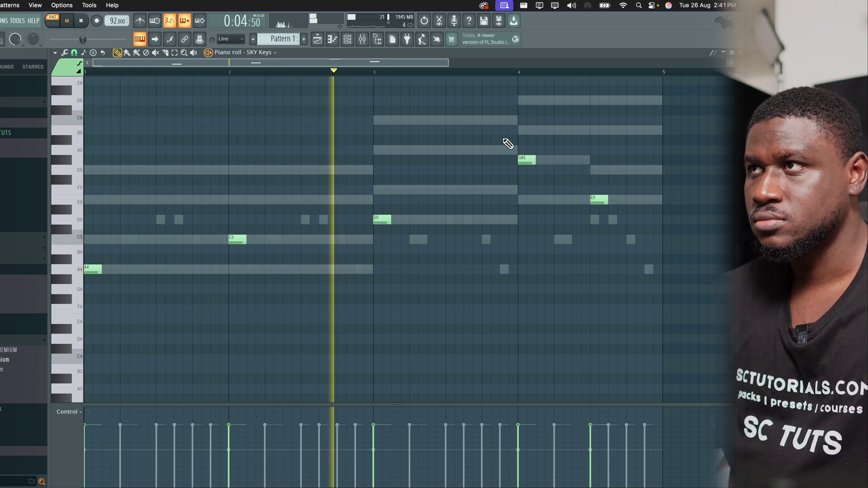
pyautogui.moveTo(505, 137); pyautogui.dragTo(614, 227)
pyautogui.hotkey('ctrl', 'Down')
pyautogui.scroll(-1, 613, 227)
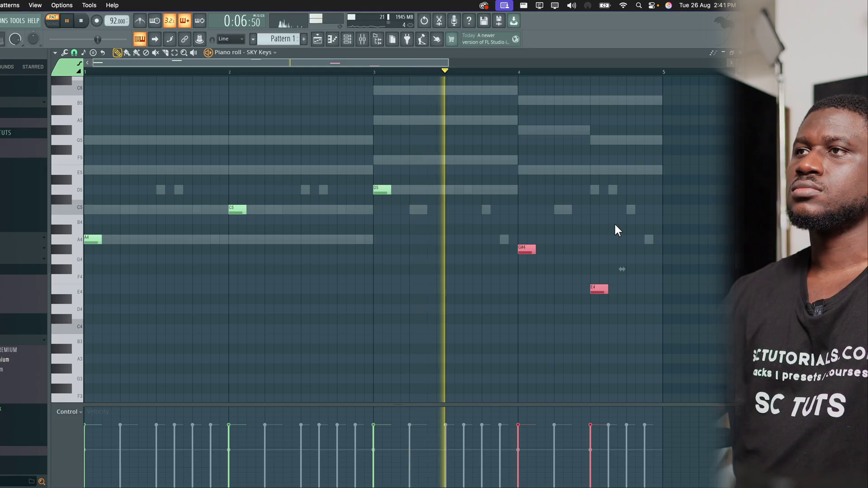
pyautogui.click(614, 224)
pyautogui.scroll(-2, 616, 232)
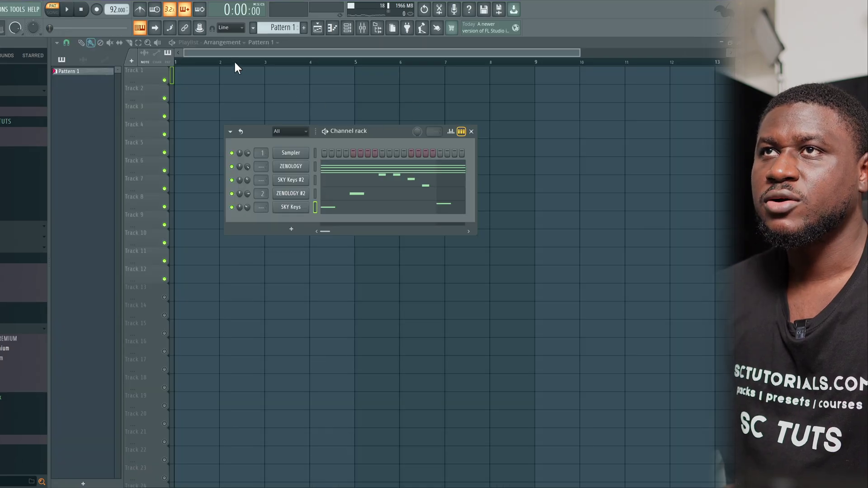
# - Place Pattern 1 at bar 1 of Track 1 in the playlist and audition it in song mode
pyautogui.click(181, 73)
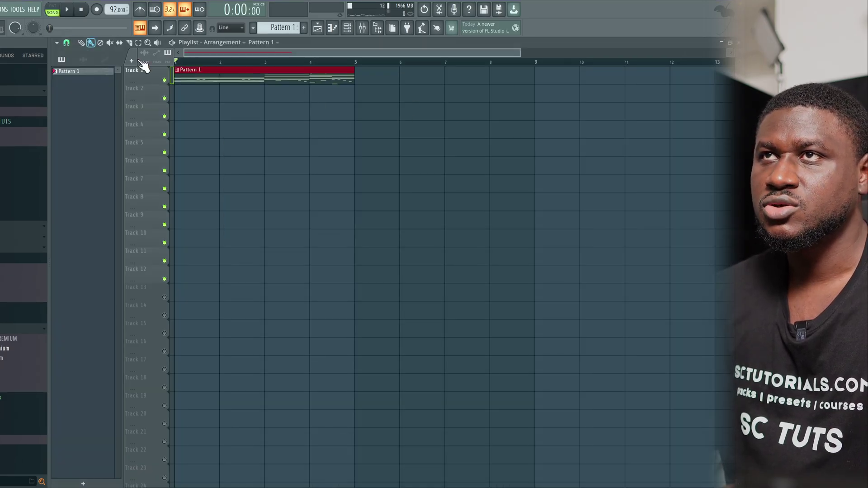
pyautogui.press('space')
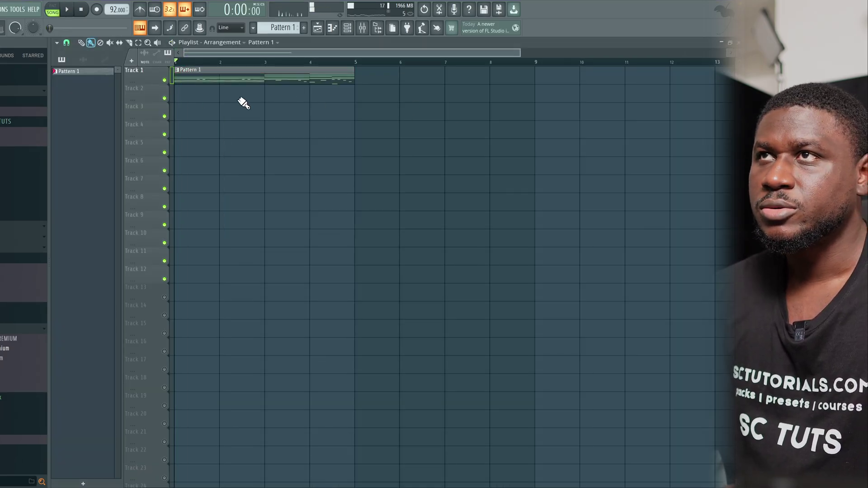
# - Add the KICKS SC TUTS (29) sample from the SC TUTS PREMIUM KIT one-shot kicks as a new instrument channel
pyautogui.click(347, 29)
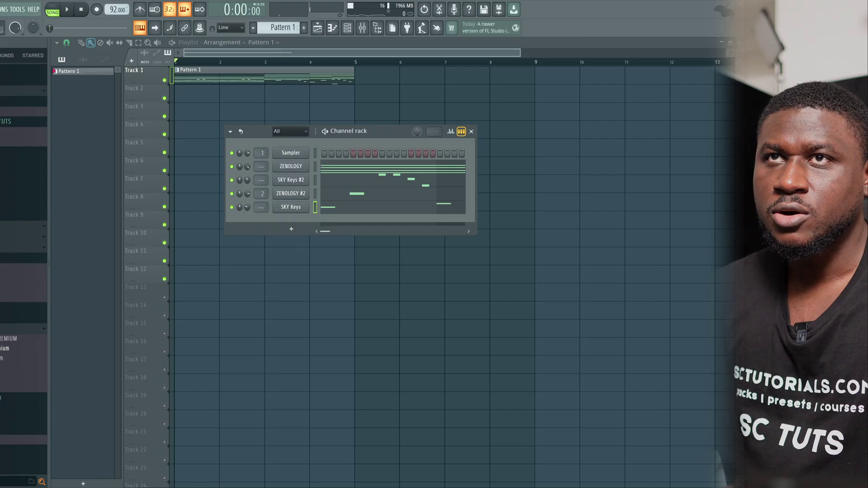
pyautogui.click(64, 239)
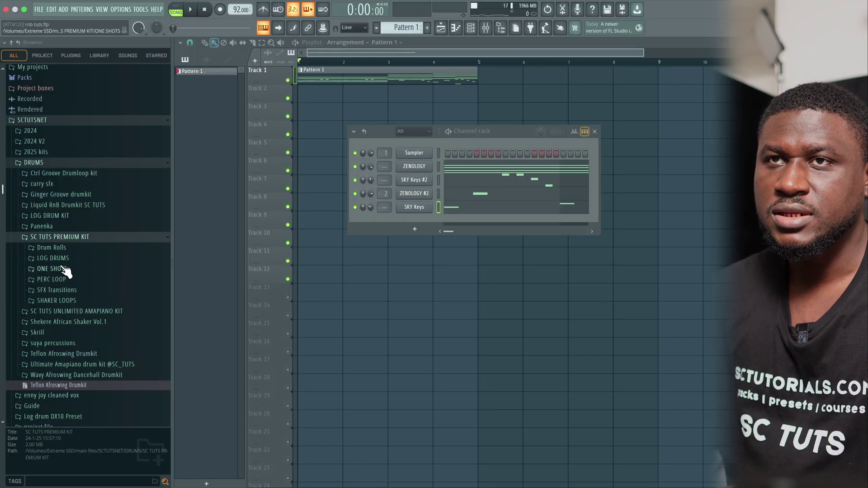
pyautogui.click(58, 272)
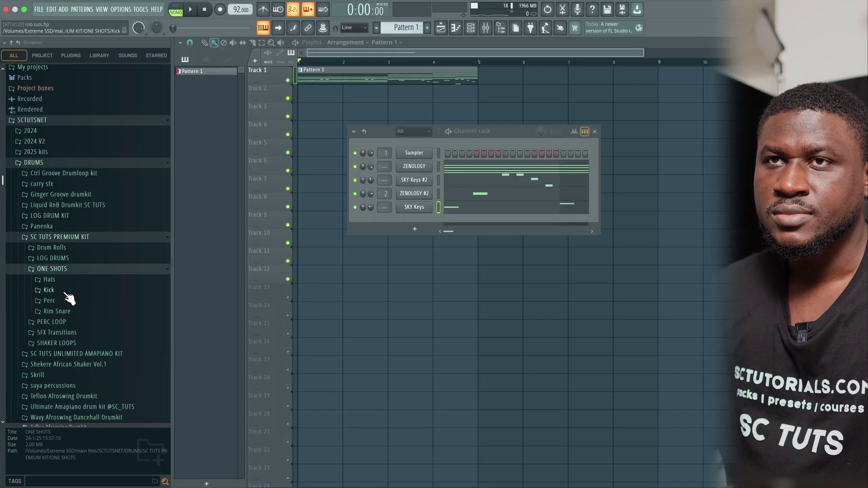
pyautogui.click(63, 290)
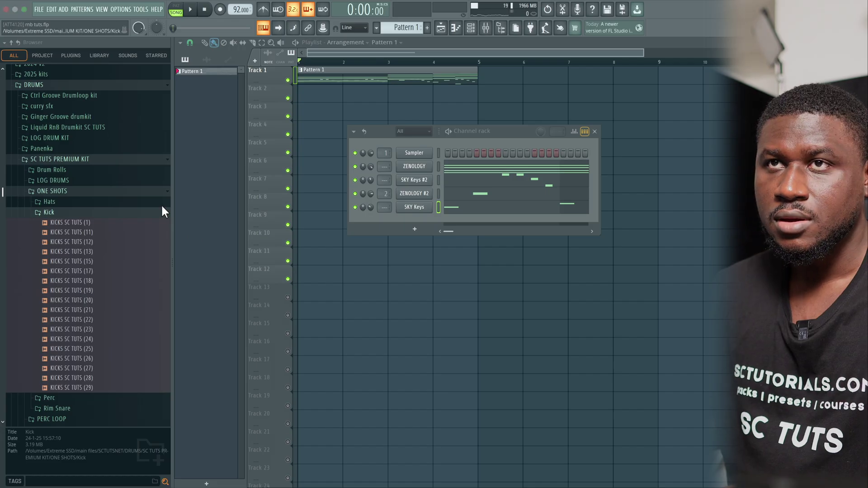
pyautogui.click(85, 271)
pyautogui.scroll(-2, 85, 277)
pyautogui.click(85, 280)
pyautogui.click(91, 348)
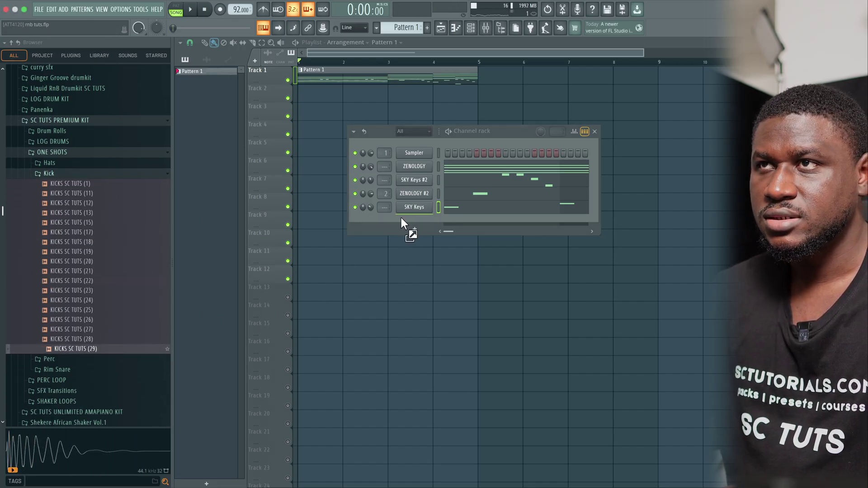
pyautogui.moveTo(401, 218); pyautogui.dragTo(405, 221)
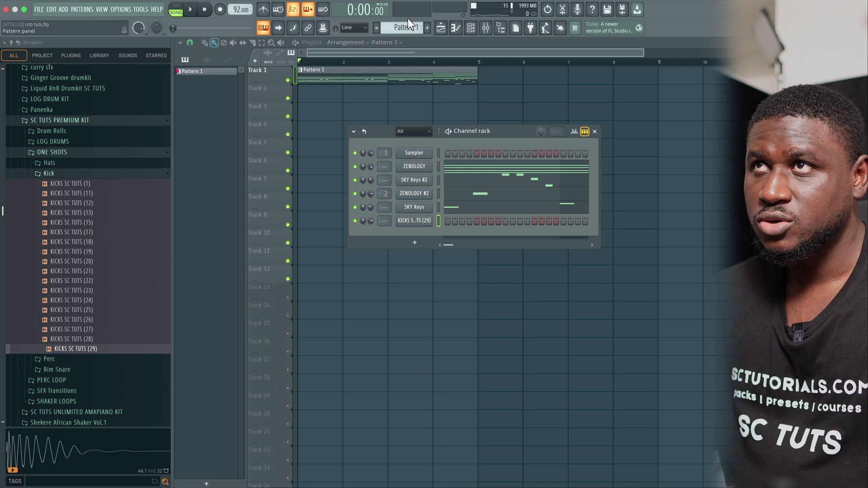
# - Start Pattern 2 at bar 1 of Track 2 and add the RIM SC TUTS (2) sample as a new channel
pyautogui.moveTo(400, 18); pyautogui.dragTo(403, 23)
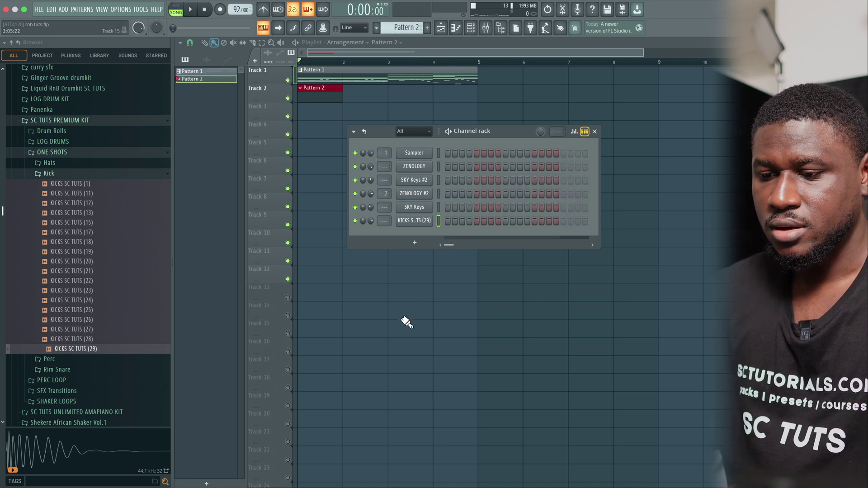
pyautogui.scroll(-4, 100, 233)
pyautogui.click(57, 272)
pyautogui.click(77, 283)
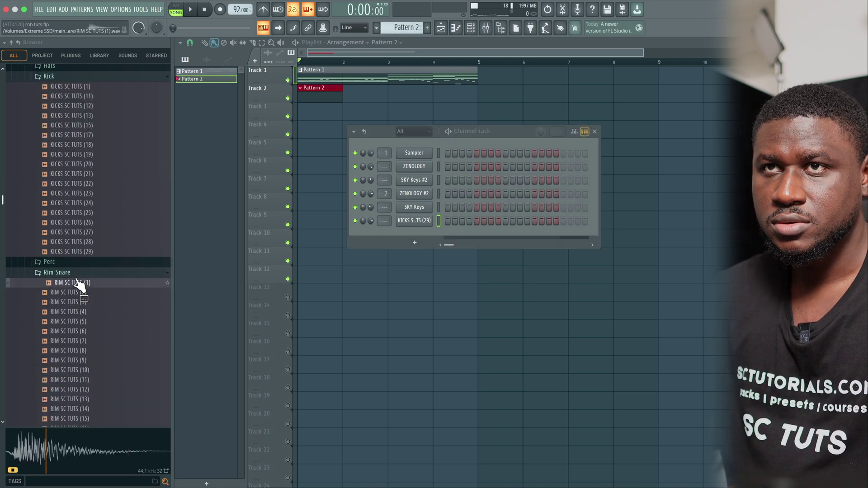
pyautogui.click(79, 293)
pyautogui.moveTo(390, 237); pyautogui.dragTo(404, 241)
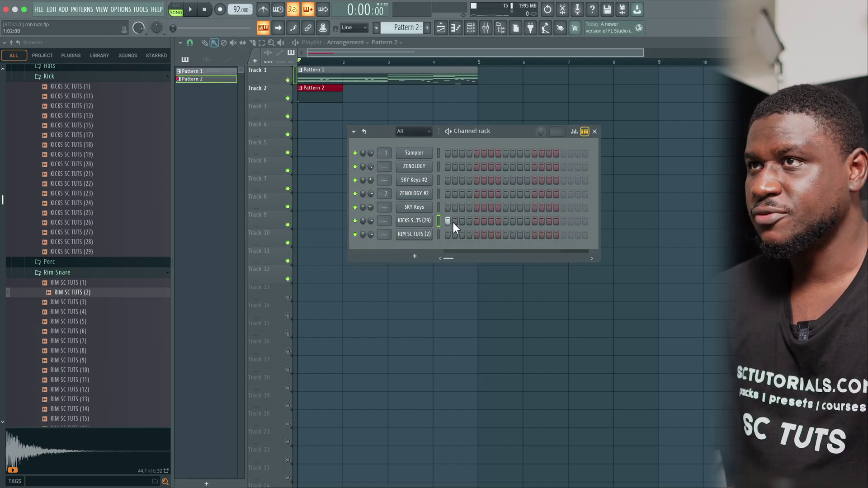
# - Program the kick on steps 1, 4 and 12 and the rim on steps 7 and 15 of Pattern 2 while auditioning the song
pyautogui.press('space')
pyautogui.click(469, 221)
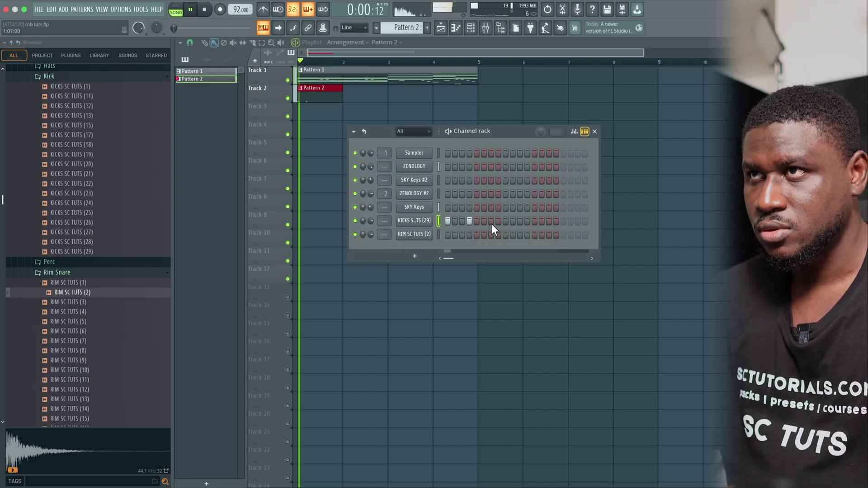
pyautogui.press('space')
pyautogui.press('space')
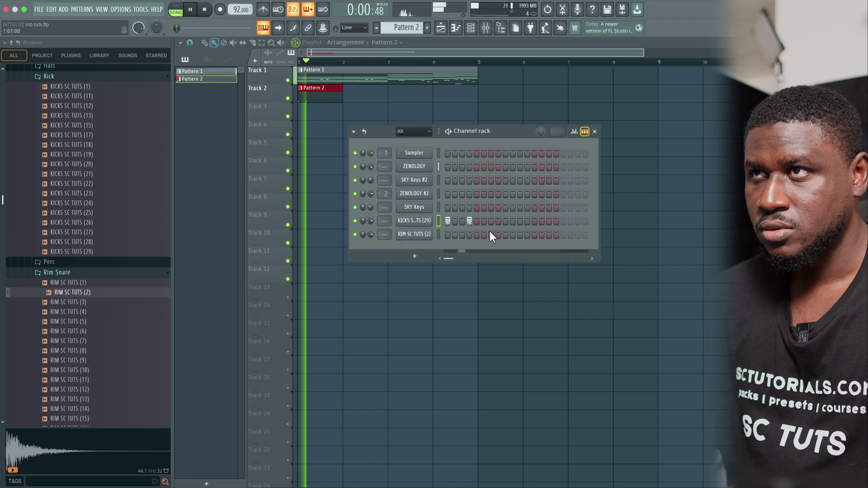
pyautogui.click(490, 233)
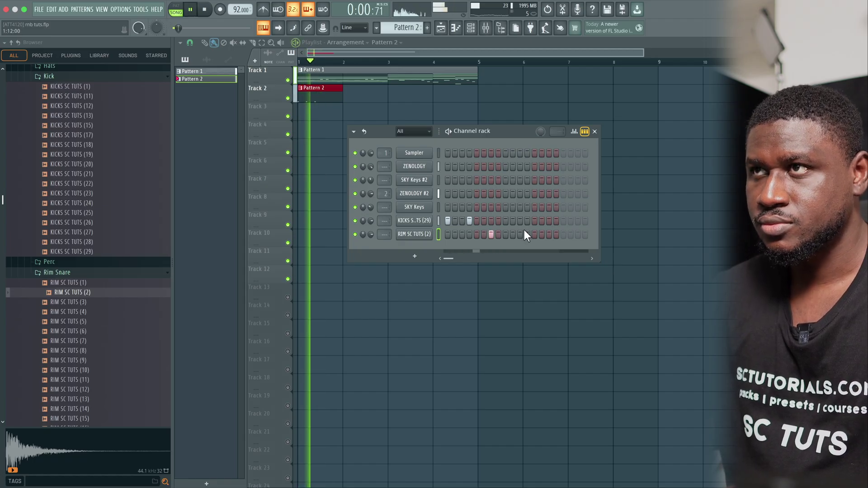
pyautogui.click(535, 221)
pyautogui.click(535, 221)
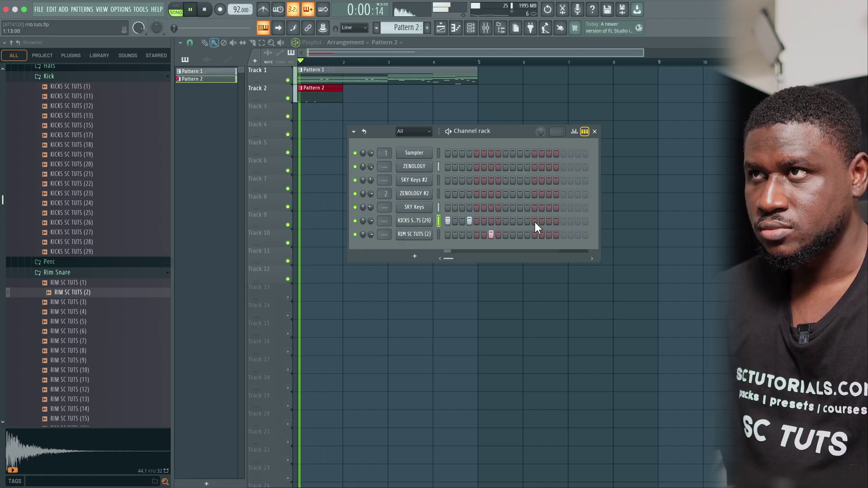
pyautogui.click(527, 221)
pyautogui.click(548, 234)
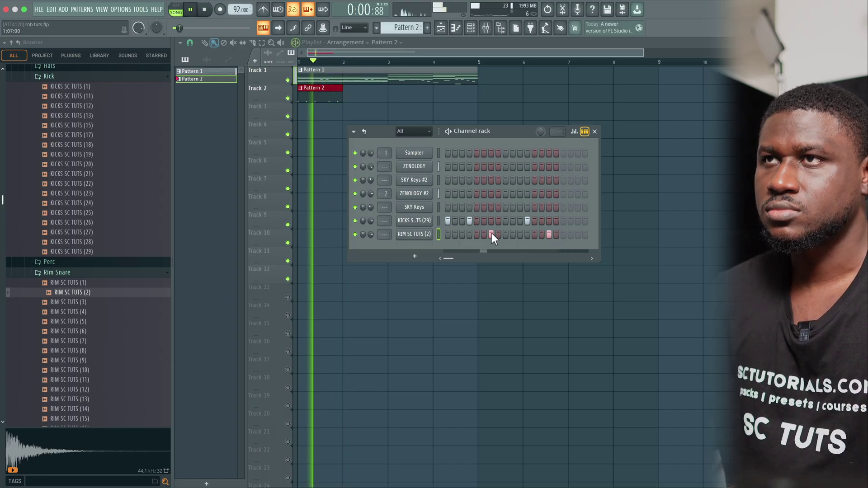
pyautogui.press('space')
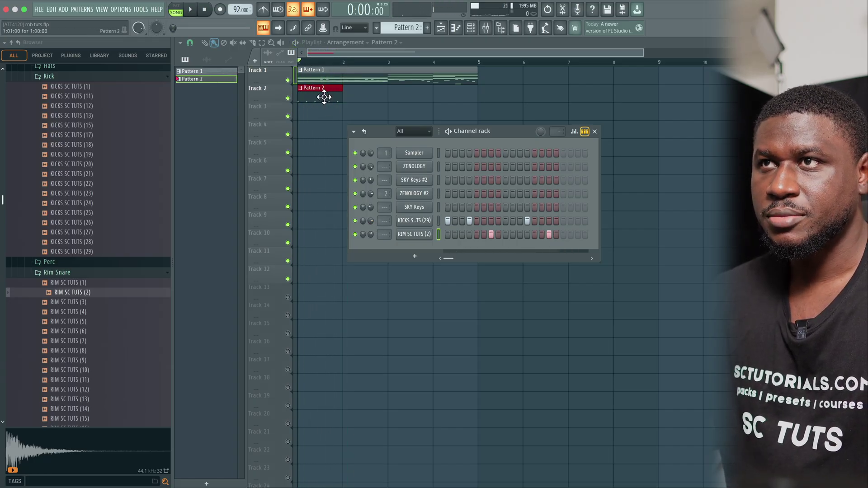
# - Duplicate the Pattern 2 clip three times on Track 2 so it fills bars 1 to 4
pyautogui.press('F6')
pyautogui.hotkey('ctrl', 'b')
pyautogui.hotkey('ctrl', 'b')
pyautogui.hotkey('ctrl', 'b')
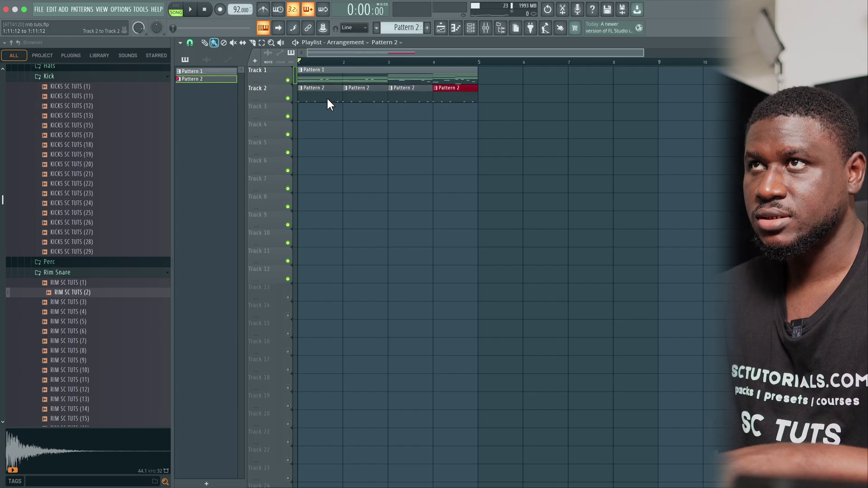
# - Layer a RIM SC TUTS (13) channel on steps 7 and 15 and adjust its channel volume during playback
pyautogui.click(482, 31)
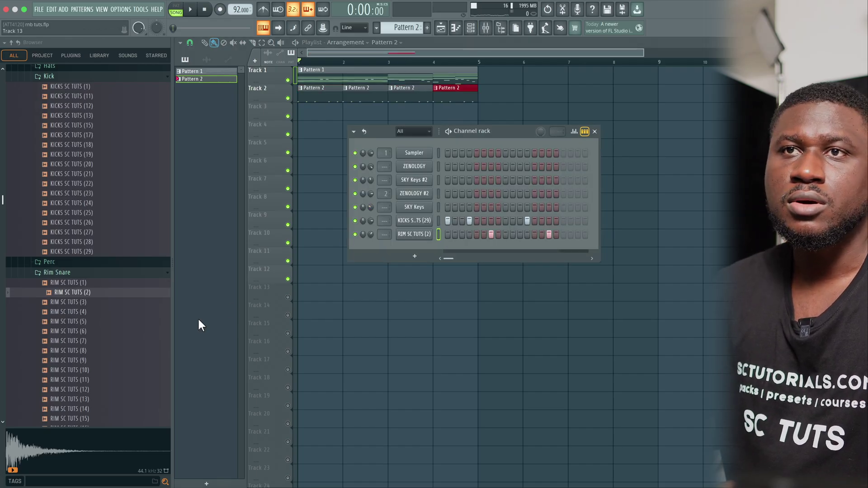
pyautogui.scroll(-4, 86, 361)
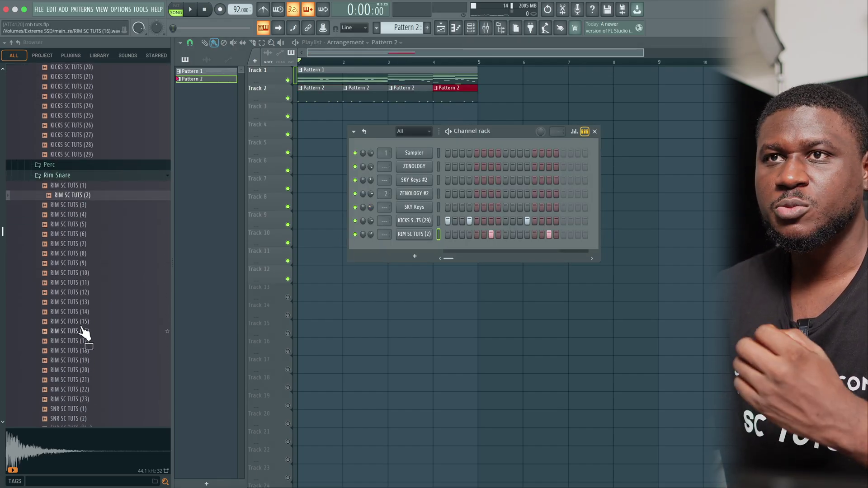
pyautogui.scroll(-3, 84, 334)
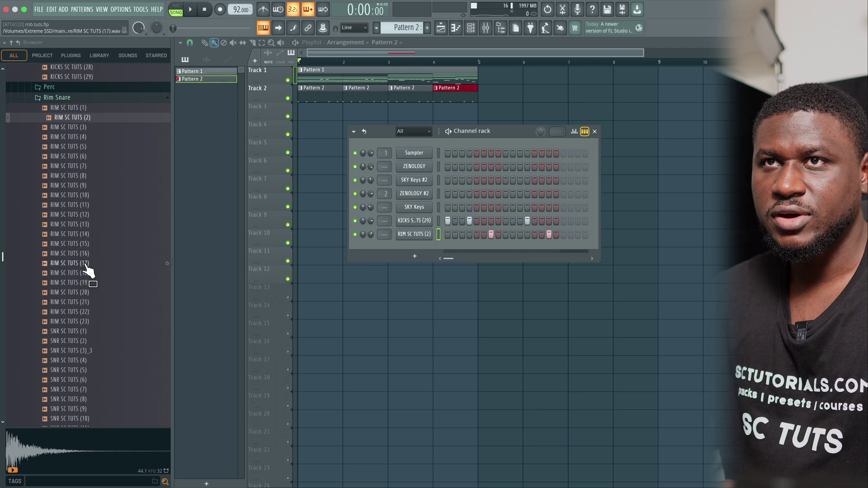
pyautogui.moveTo(94, 256); pyautogui.dragTo(472, 248)
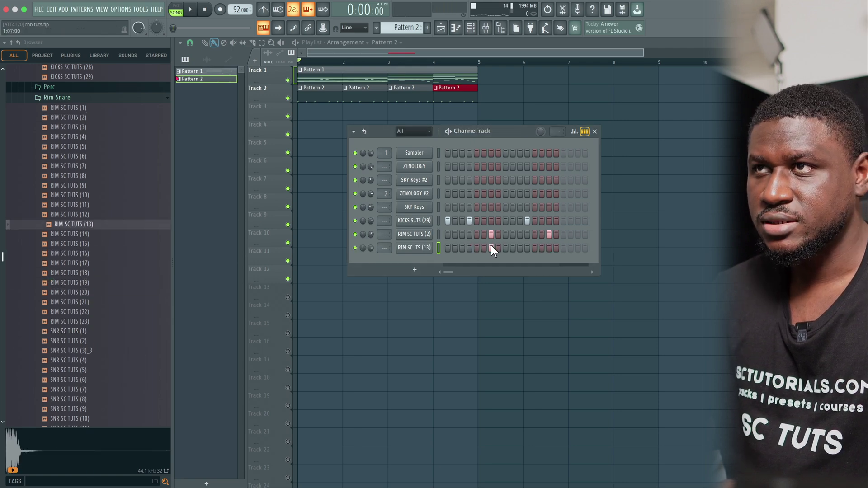
pyautogui.click(549, 248)
pyautogui.press('space')
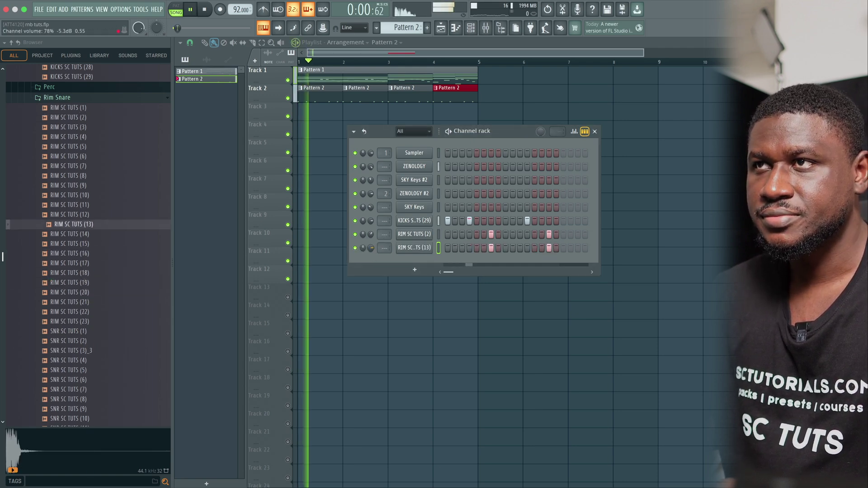
pyautogui.moveTo(370, 248); pyautogui.dragTo(369, 247)
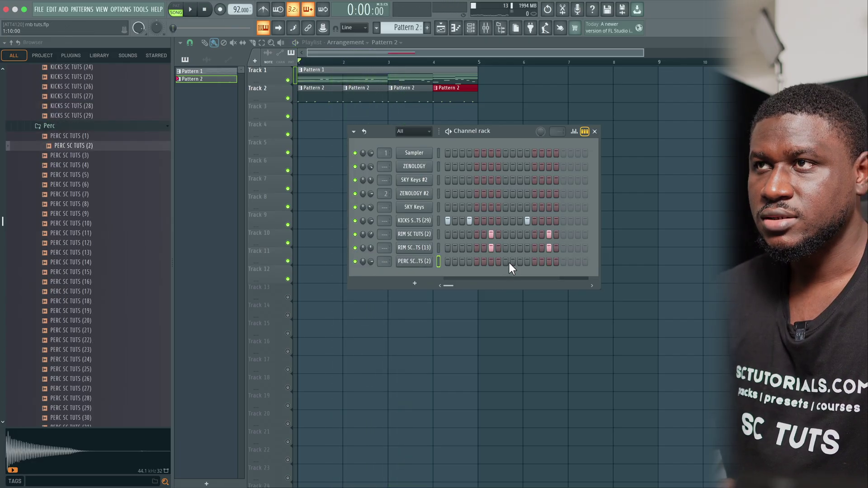
# - Place a PERC SC TUTS (2) hit on step 10 and adjust its channel volume during playback
pyautogui.click(513, 262)
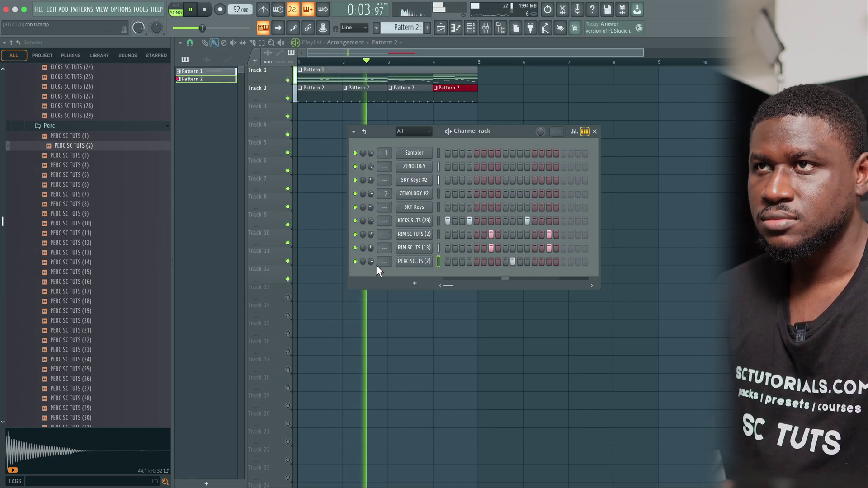
pyautogui.moveTo(370, 262); pyautogui.dragTo(371, 262)
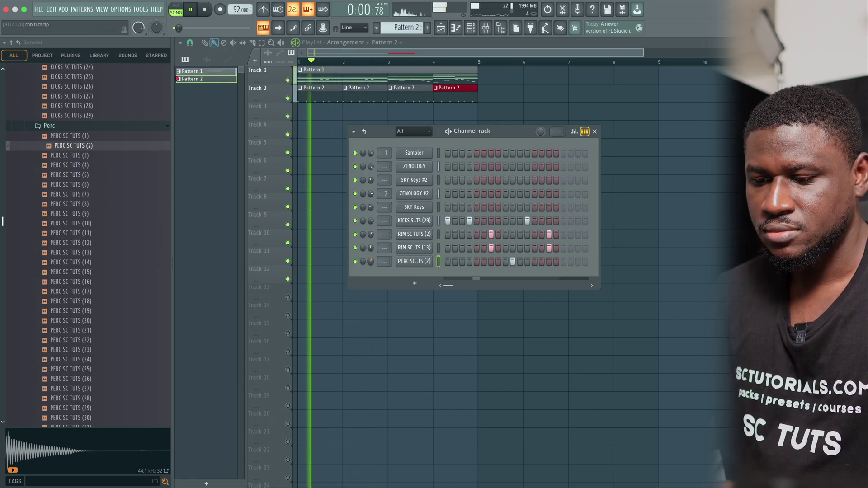
pyautogui.press('space')
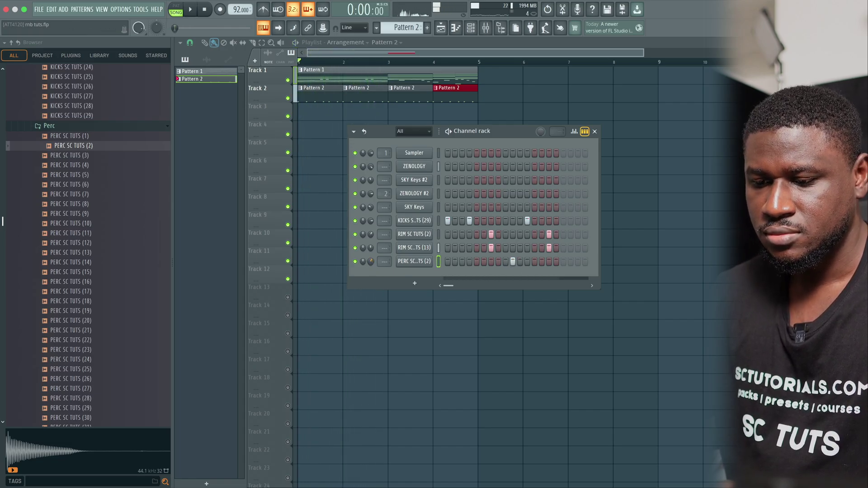
# - Replace the percussion channel's sample with PERC SC TUTS (7) and set its channel volume to about 74%
pyautogui.click(88, 195)
pyautogui.press('space')
pyautogui.moveTo(400, 262); pyautogui.dragTo(370, 264)
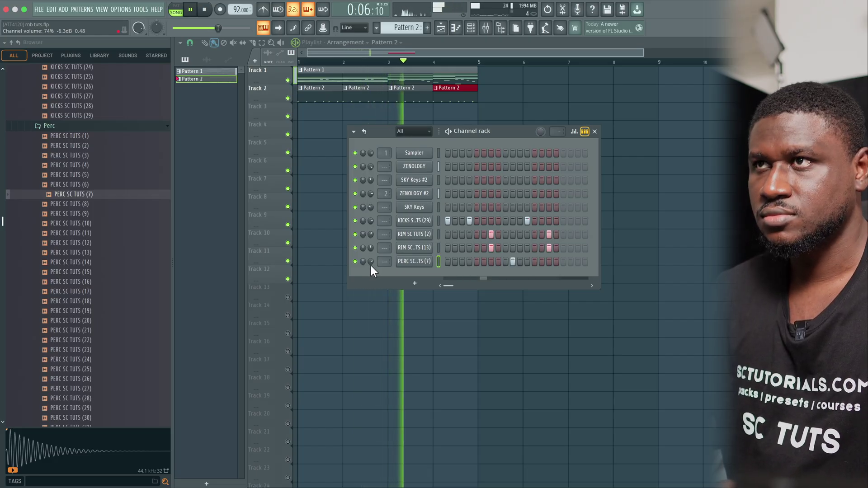
pyautogui.press('space')
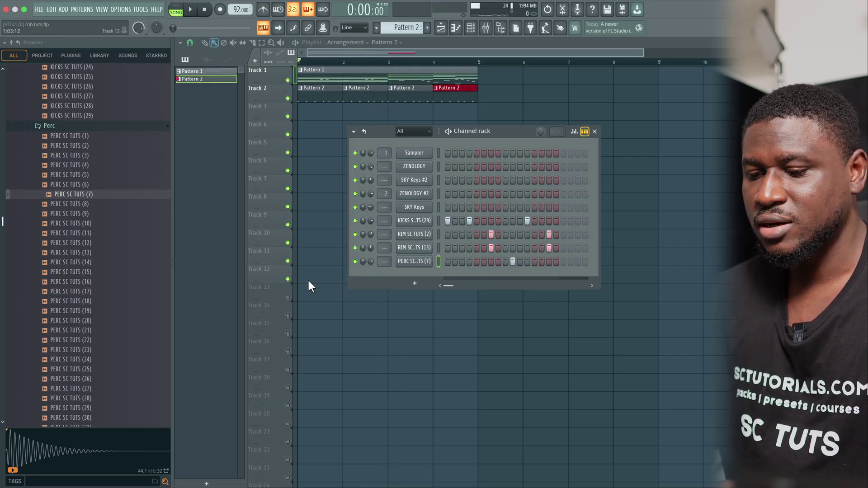
# - Preview nearby percussion one-shots and add PERC SC TUTS (2) as another new channel
pyautogui.click(74, 145)
pyautogui.click(79, 155)
pyautogui.click(80, 146)
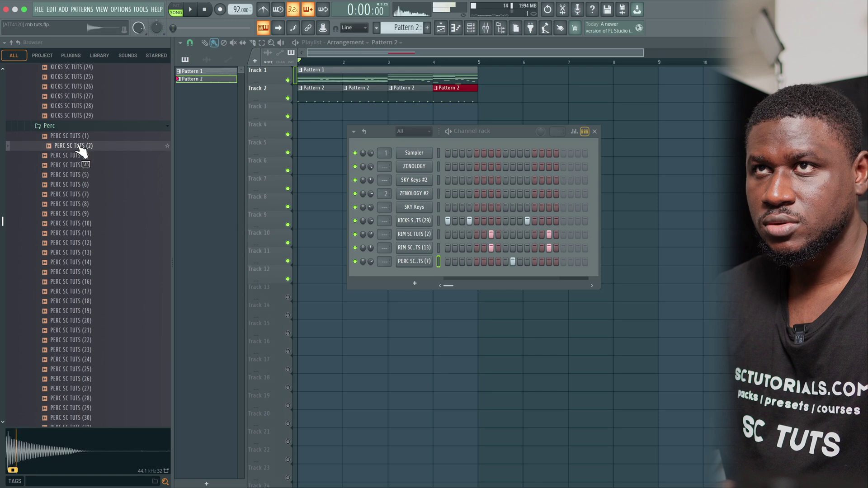
pyautogui.moveTo(398, 272); pyautogui.dragTo(401, 273)
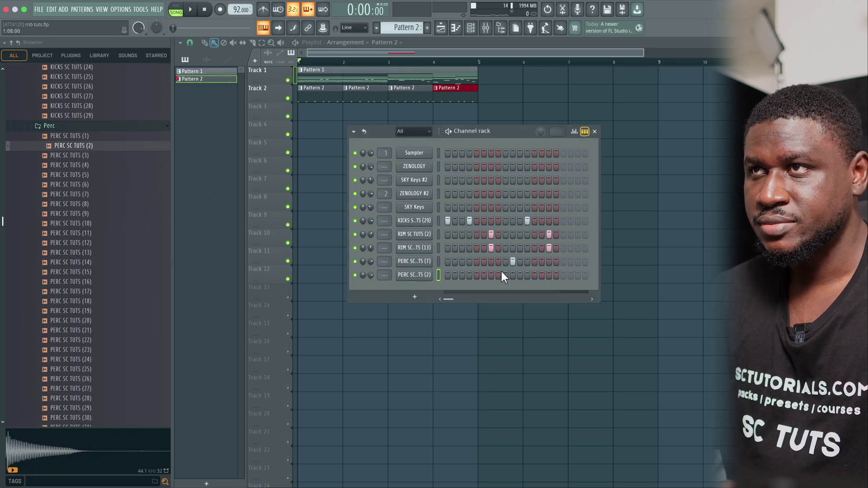
# - Place a hit on step 7 of the new PERC SC TUTS (2) channel and adjust its channel volume during playback
pyautogui.press('space')
pyautogui.press('space')
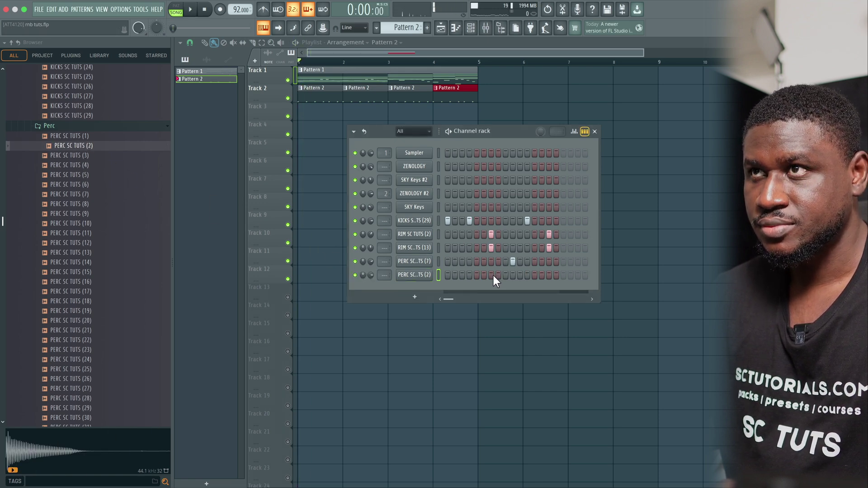
pyautogui.click(491, 275)
pyautogui.press('space')
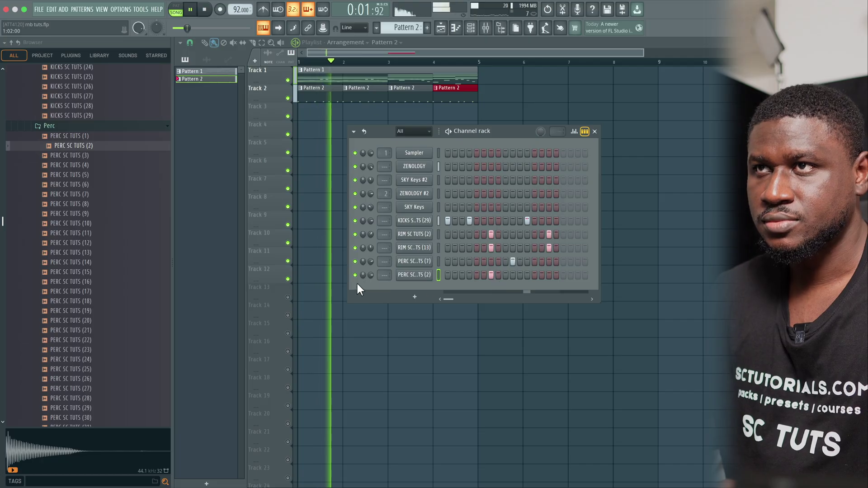
pyautogui.moveTo(369, 274); pyautogui.dragTo(369, 291)
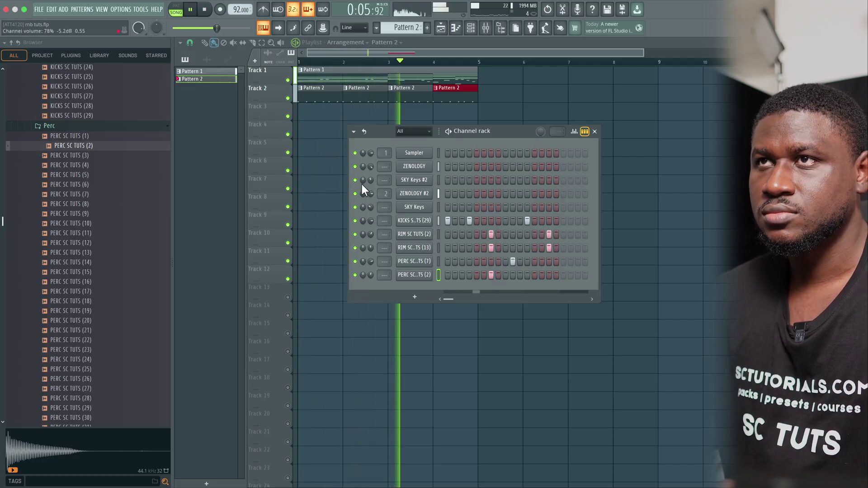
pyautogui.press('space')
# - Audition the SC TUTS high-hat one-shots in the Hats folder and add SC TUTS HIGH HAT (17) as a new channel
pyautogui.scroll(4, 111, 192)
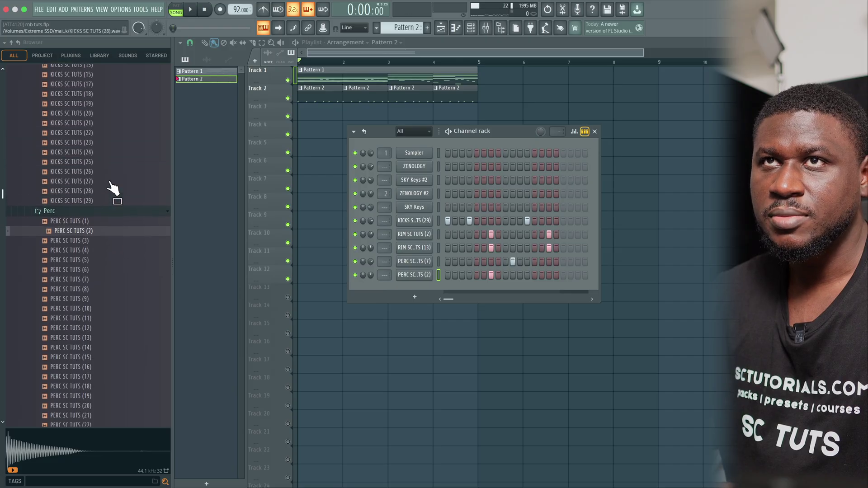
pyautogui.scroll(10, 111, 190)
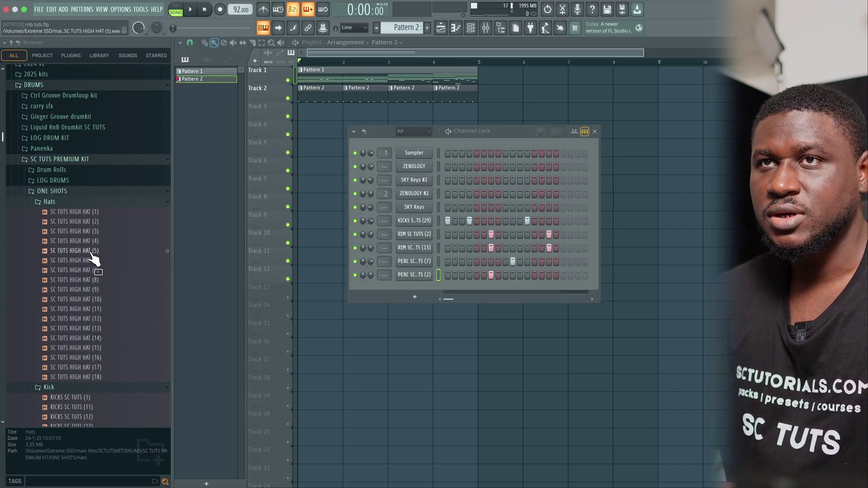
pyautogui.click(103, 318)
pyautogui.click(102, 291)
pyautogui.click(96, 261)
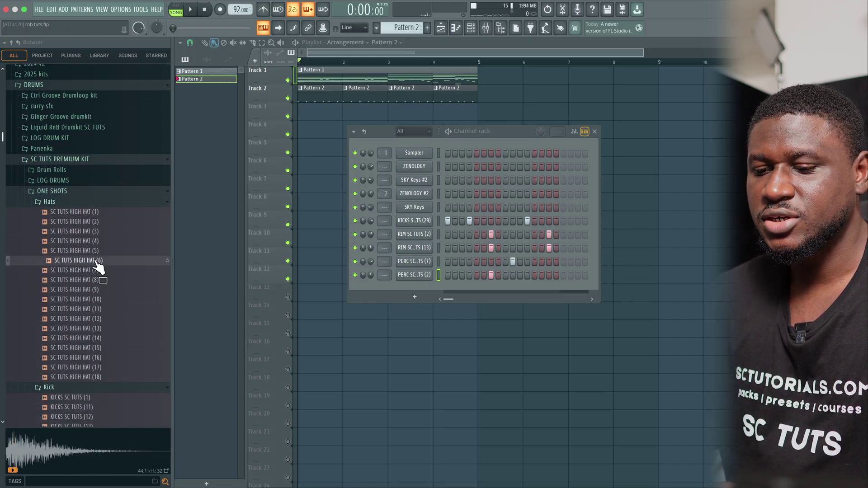
pyautogui.moveTo(96, 270); pyautogui.dragTo(371, 290)
# - Place hits on steps 1, 2 and 3 of the high-hat channel and set its channel volume to about 34% during playback
pyautogui.press('space')
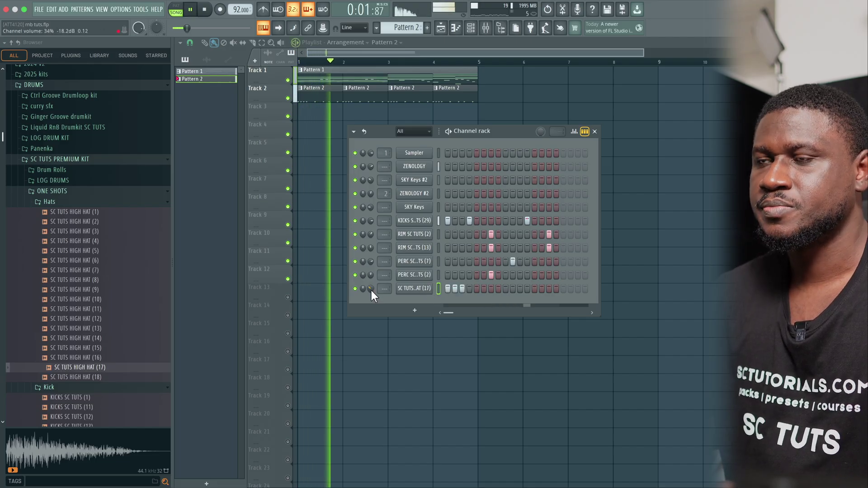
pyautogui.press('space')
pyautogui.press('space')
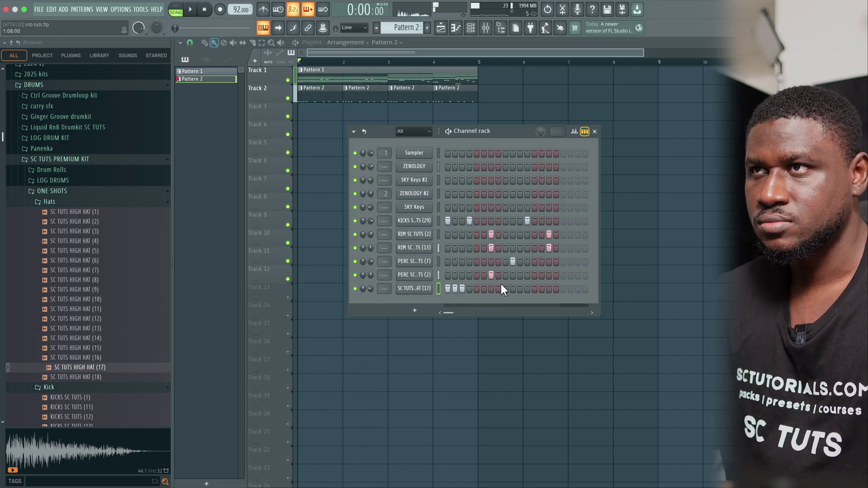
pyautogui.moveTo(506, 289)
pyautogui.mouseDown()
pyautogui.moveTo(520, 289)
pyautogui.moveTo(506, 289)
pyautogui.mouseUp()
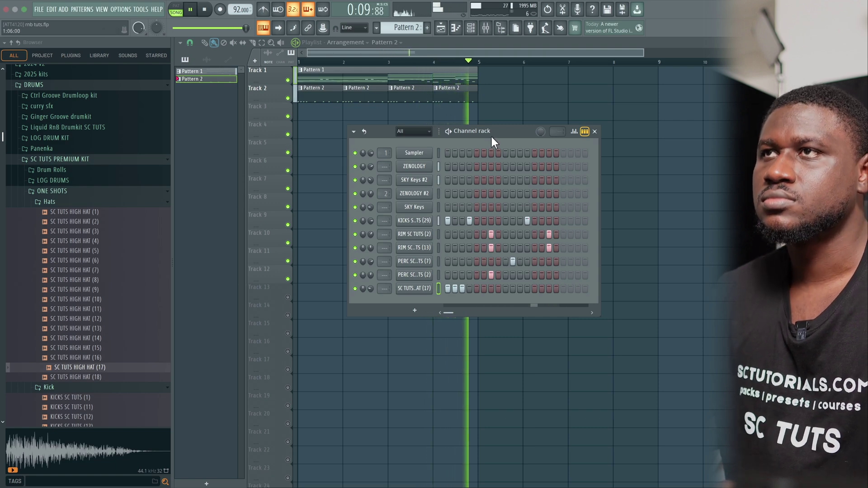
pyautogui.press('space')
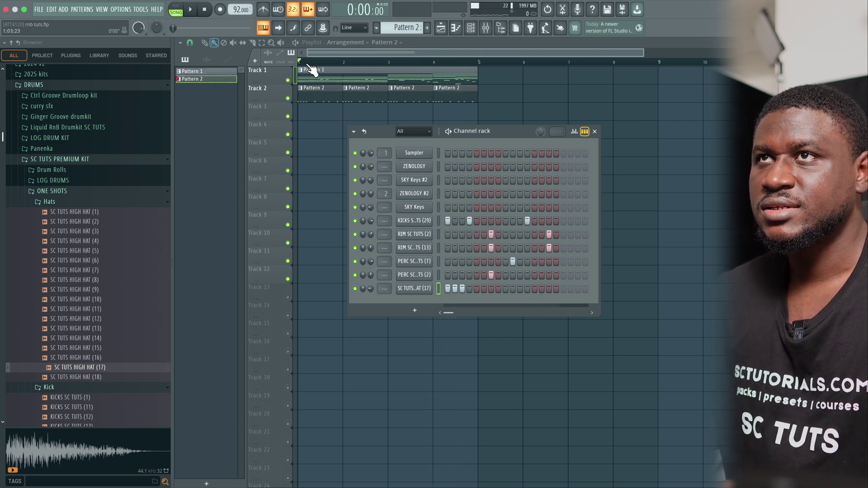
# - Add the OS_UKV_116 acoustic guitar solo melody loop to playlist Track 3 and align its start with bar 1
pyautogui.click(312, 70)
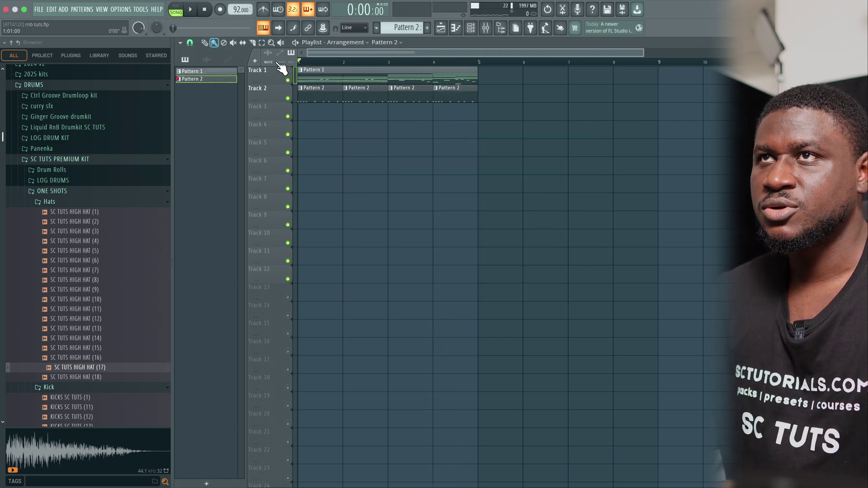
pyautogui.click(471, 29)
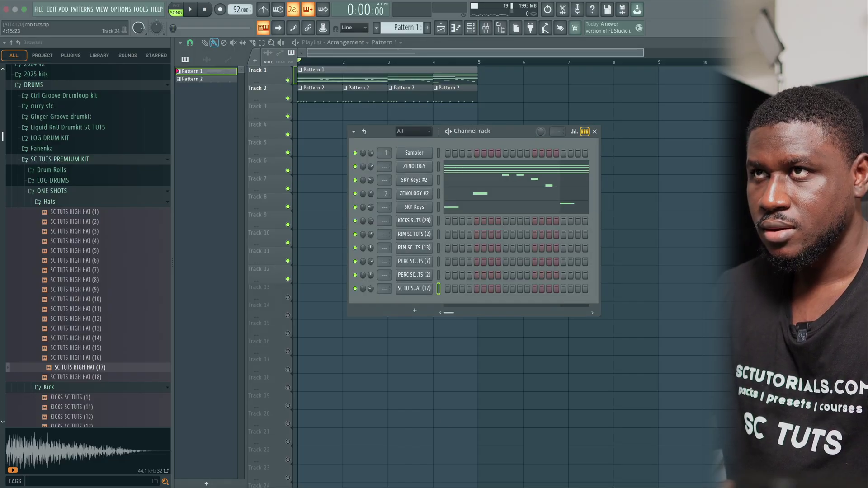
pyautogui.moveTo(420, 271); pyautogui.dragTo(362, 115)
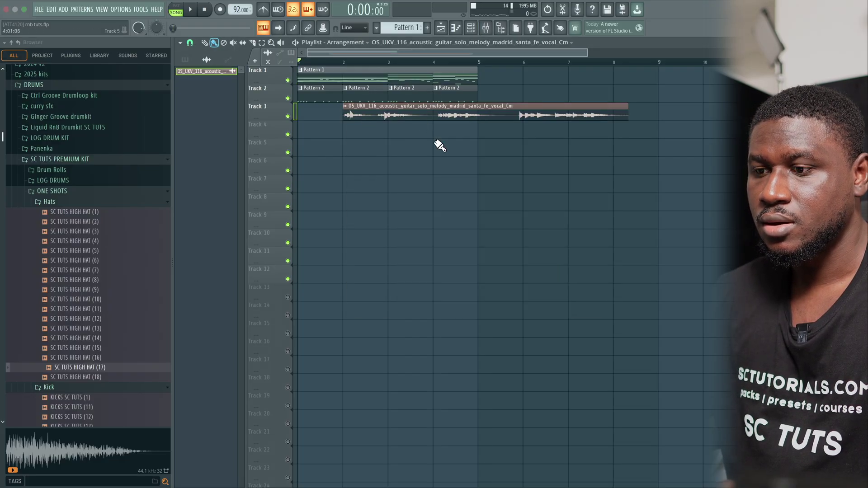
pyautogui.moveTo(462, 113); pyautogui.dragTo(416, 113)
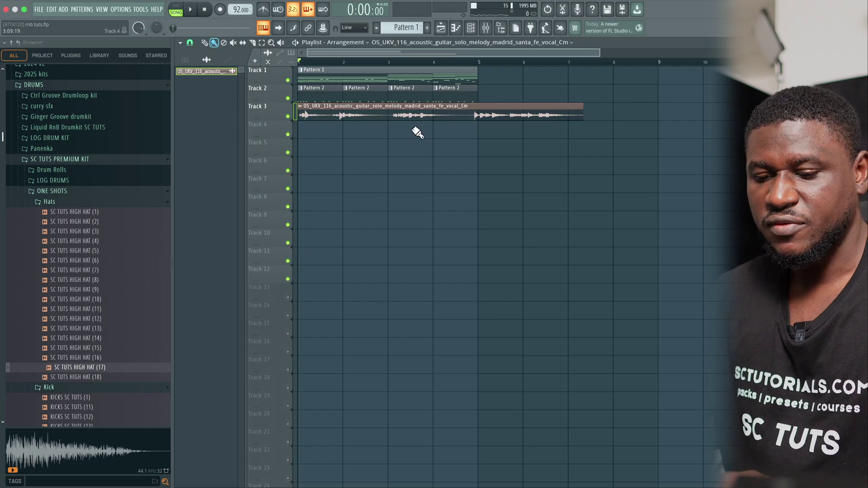
# - Time-stretch the acoustic guitar clip to eight bars (8:00:00) and set its stretching mode to Stretch
pyautogui.doubleClick(331, 110)
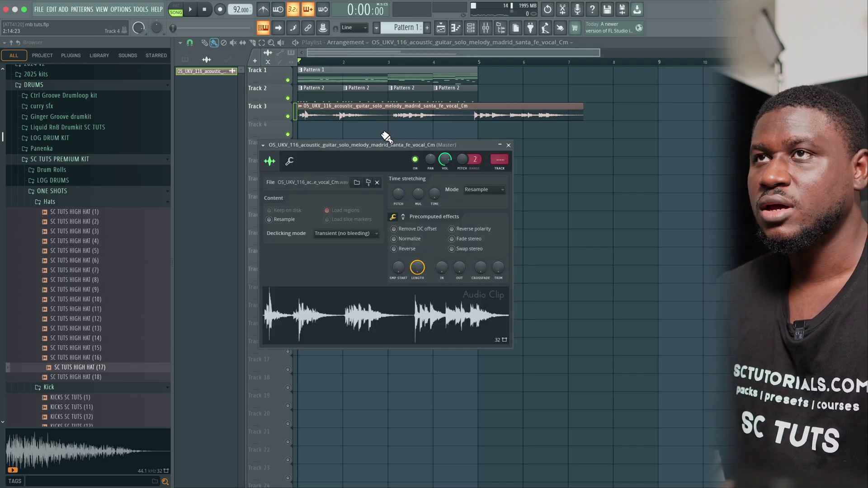
pyautogui.moveTo(394, 145); pyautogui.dragTo(452, 175)
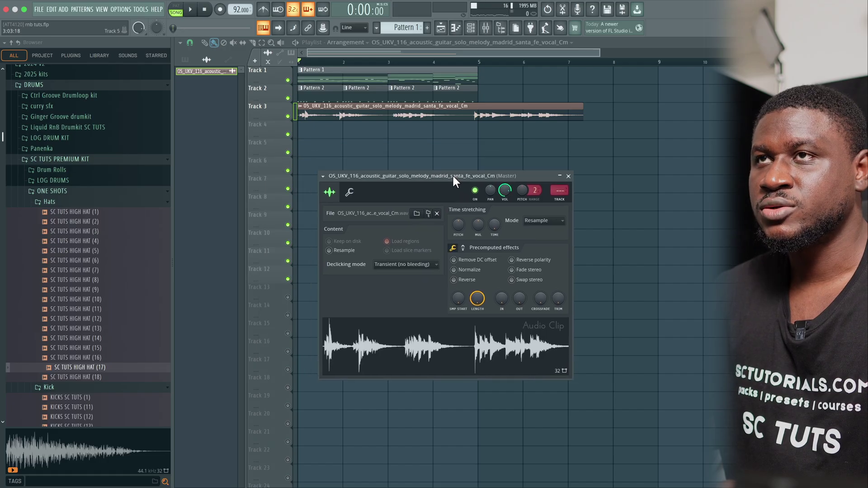
pyautogui.moveTo(454, 227); pyautogui.dragTo(494, 197)
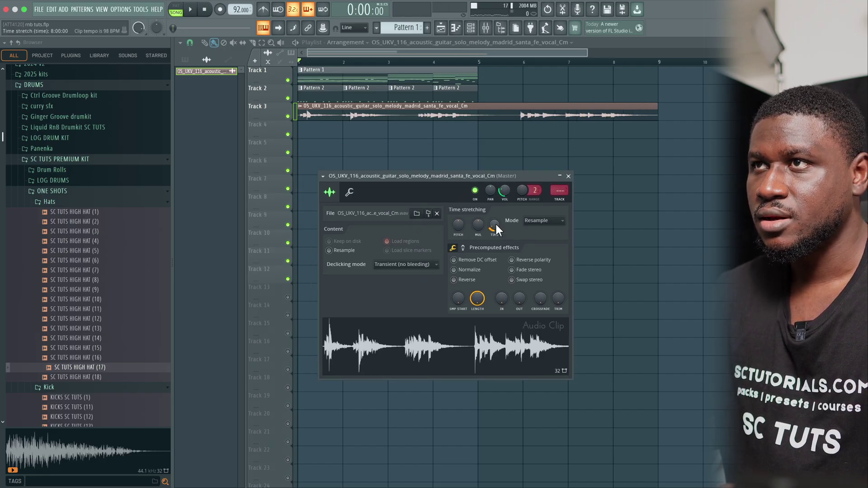
pyautogui.click(529, 221)
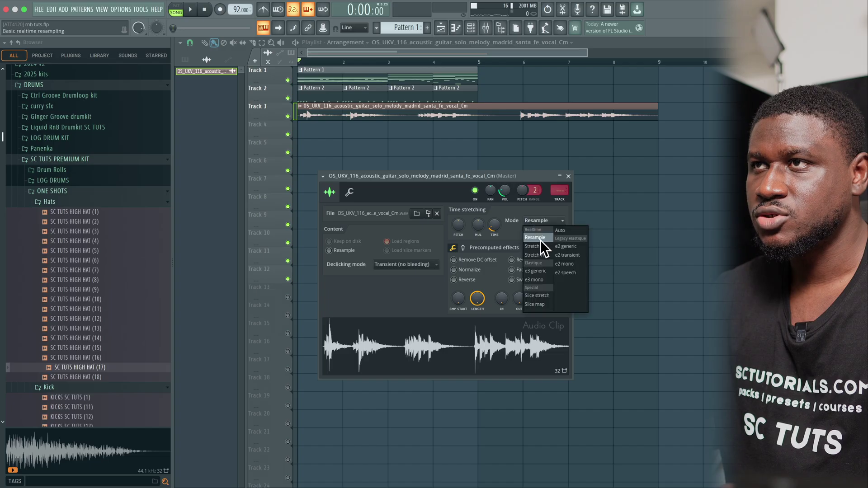
pyautogui.click(538, 246)
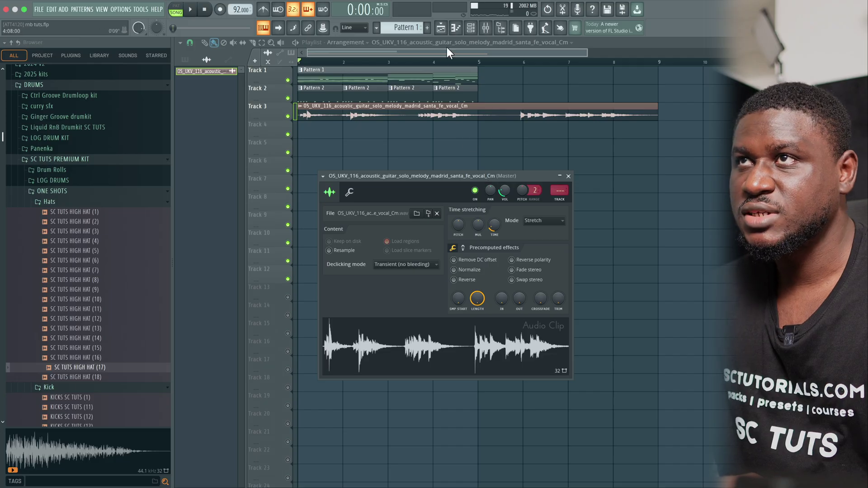
# - Shift the guitar clip's pitch by -300 cents and lower its channel volume during playback
pyautogui.click(455, 28)
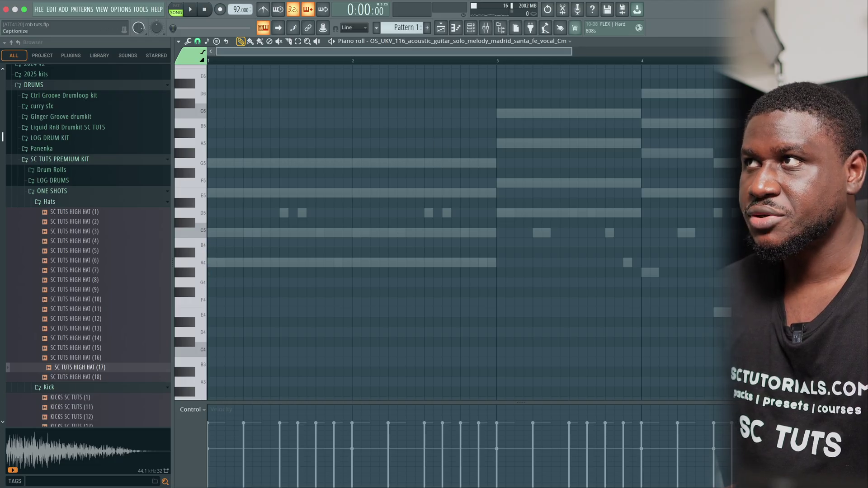
pyautogui.press('Escape')
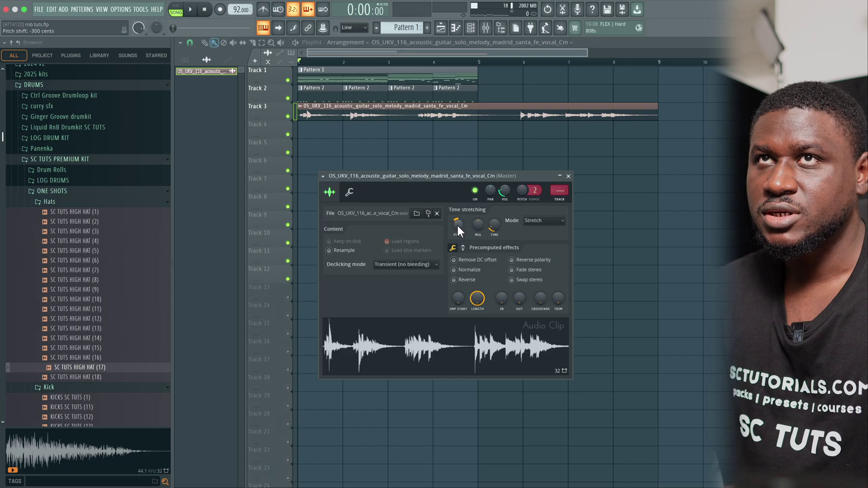
pyautogui.press('space')
pyautogui.moveTo(503, 191); pyautogui.dragTo(504, 216)
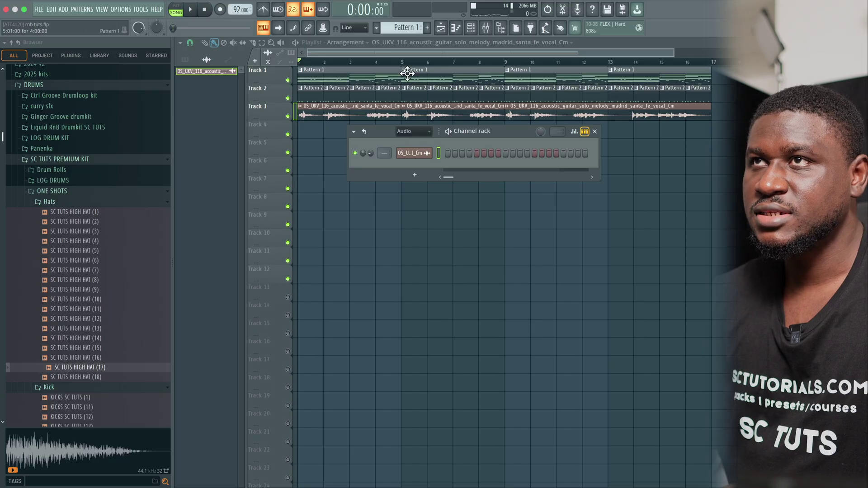
# - Select Pattern 1, show all channels in the channel rack, and add a GMS synth channel
pyautogui.click(407, 73)
pyautogui.click(471, 28)
pyautogui.click(414, 131)
pyautogui.click(409, 139)
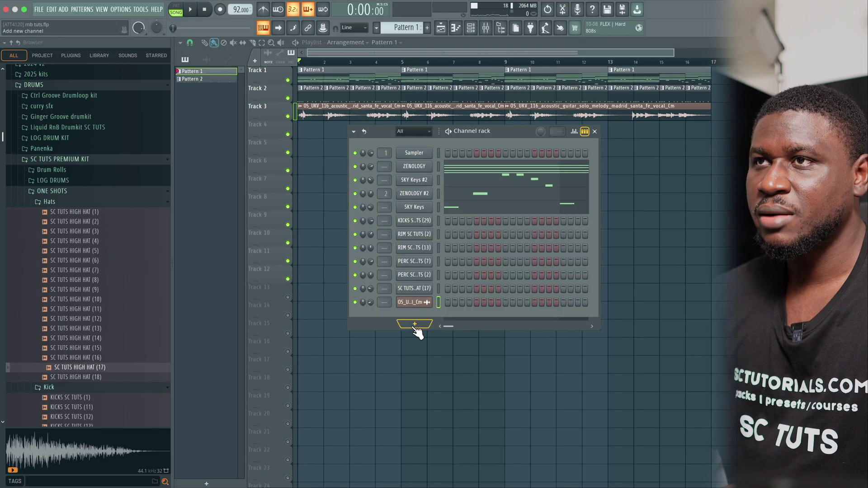
pyautogui.click(414, 326)
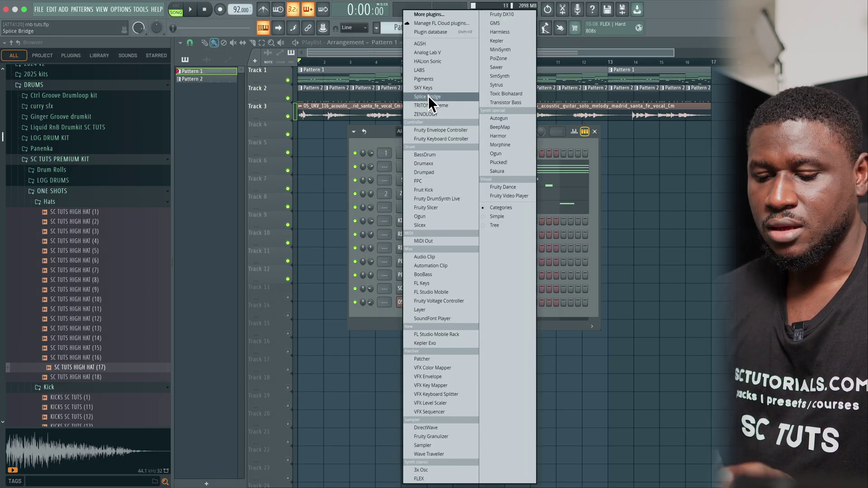
pyautogui.click(497, 23)
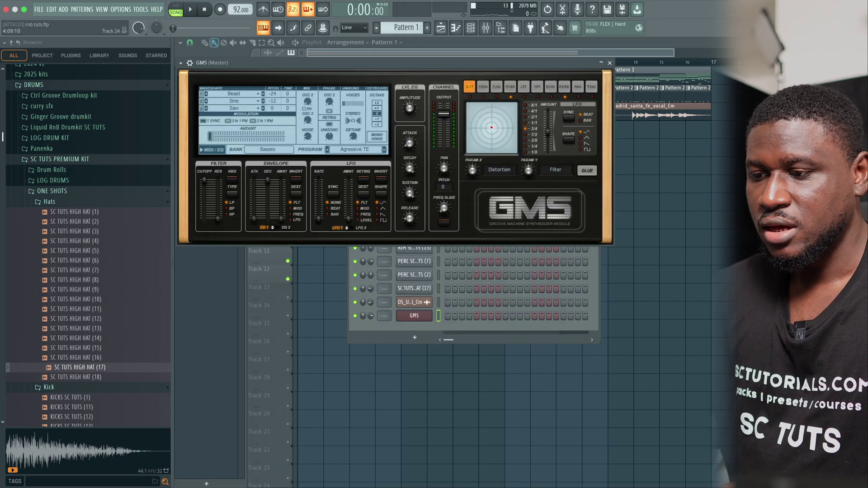
# - Audition presets from the GMS Basses bank and load Progressive TE
pyautogui.click(287, 147)
pyautogui.click(422, 170)
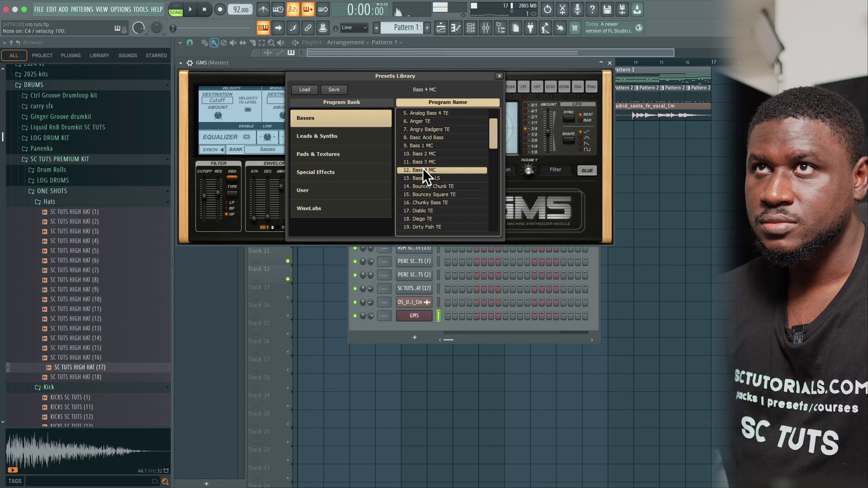
pyautogui.scroll(-7, 427, 224)
pyautogui.click(425, 227)
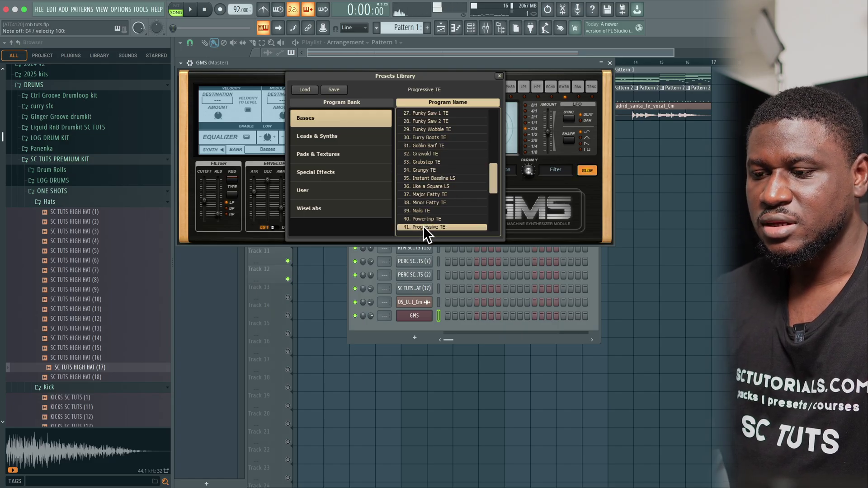
# - Place two short A4 bass notes at the start of bar 1 in the GMS piano roll and play them back
pyautogui.rightClick(416, 315)
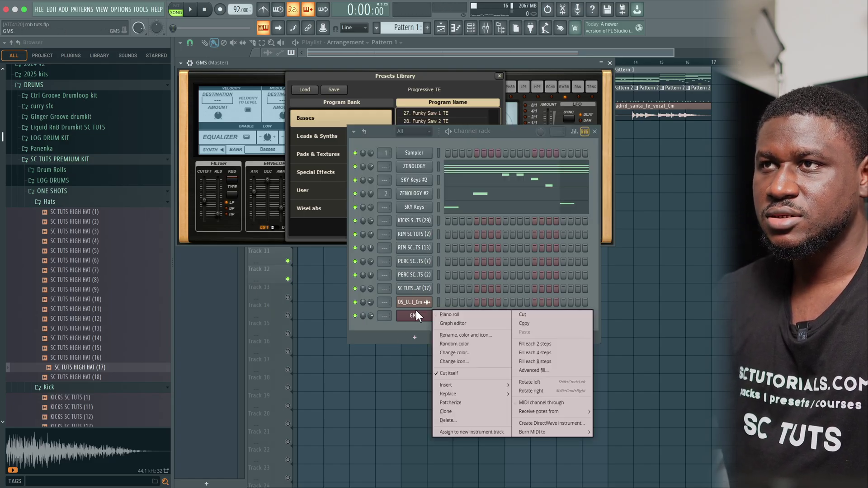
pyautogui.click(449, 315)
pyautogui.click(201, 263)
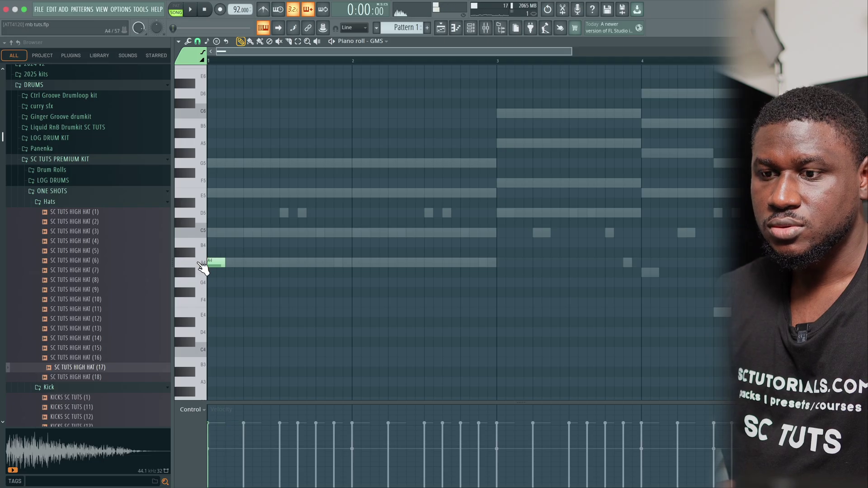
pyautogui.click(236, 264)
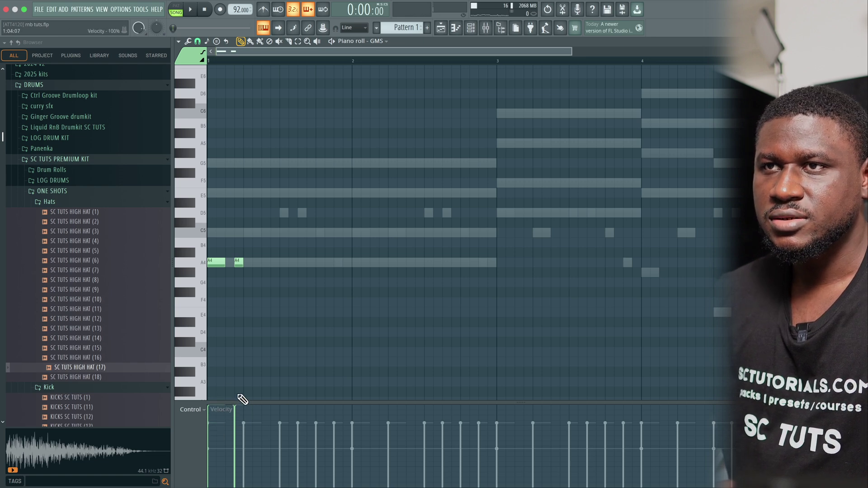
pyautogui.press('space')
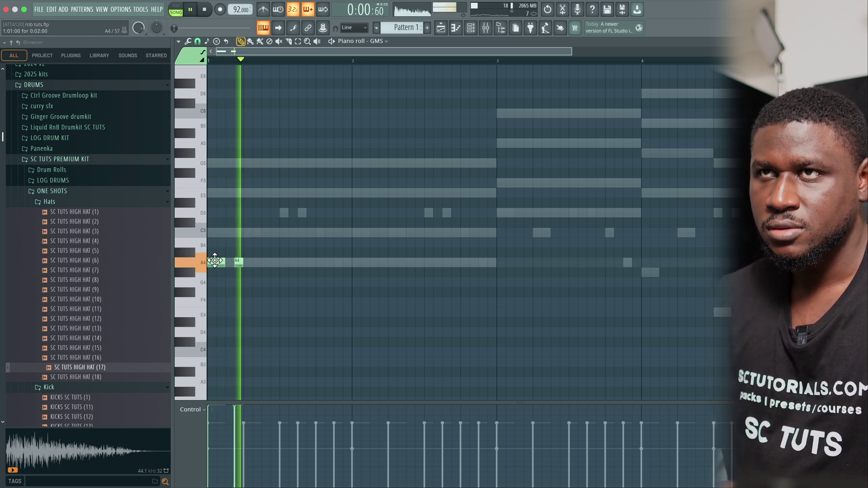
pyautogui.press('space')
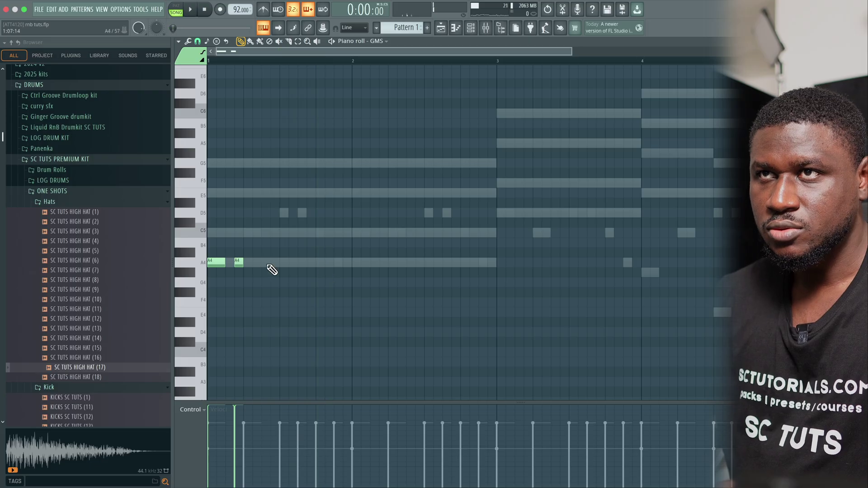
# - Duplicate the pair of A4 notes to beat 4 of bar 1 and play back the bass line
pyautogui.moveTo(265, 253); pyautogui.dragTo(323, 261)
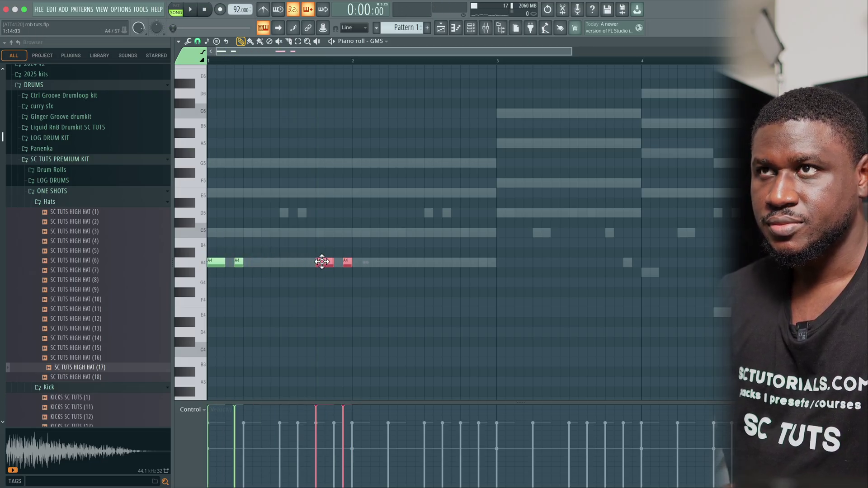
pyautogui.press('space')
pyautogui.press('space')
pyautogui.click(345, 262)
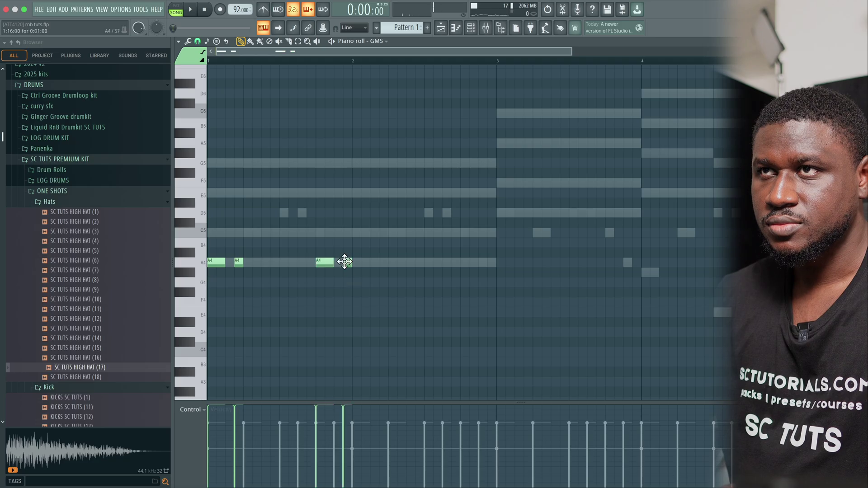
# - Move the shorter copied A4 note into bar 2, lengthen the A4 note on beat 4 of bar 1, and play the result
pyautogui.moveTo(345, 261); pyautogui.dragTo(381, 261)
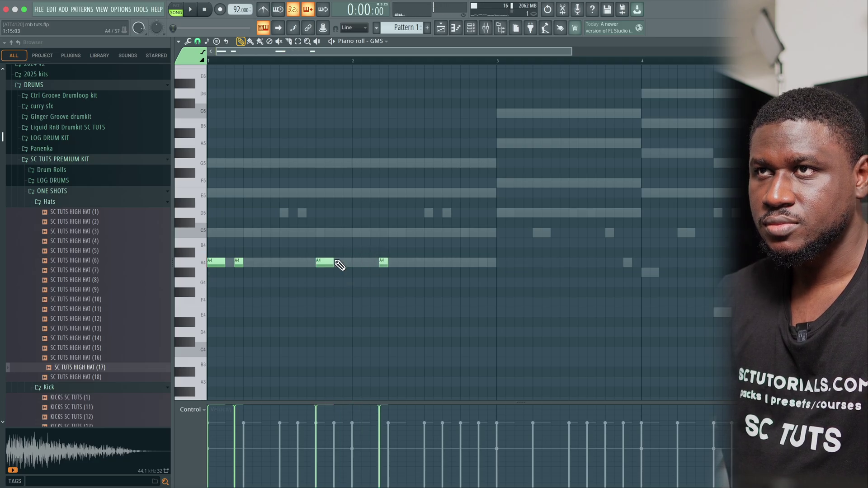
pyautogui.moveTo(318, 259); pyautogui.dragTo(343, 260)
pyautogui.press('space')
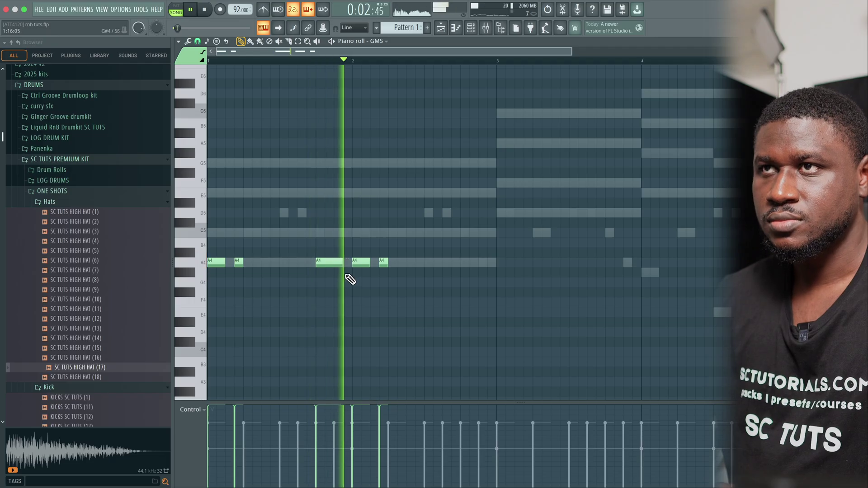
# - Repeat the bass rhythm on A4 in bar 2, D5 in bar 3 and E5 in bar 4, and play the pattern
pyautogui.press('space')
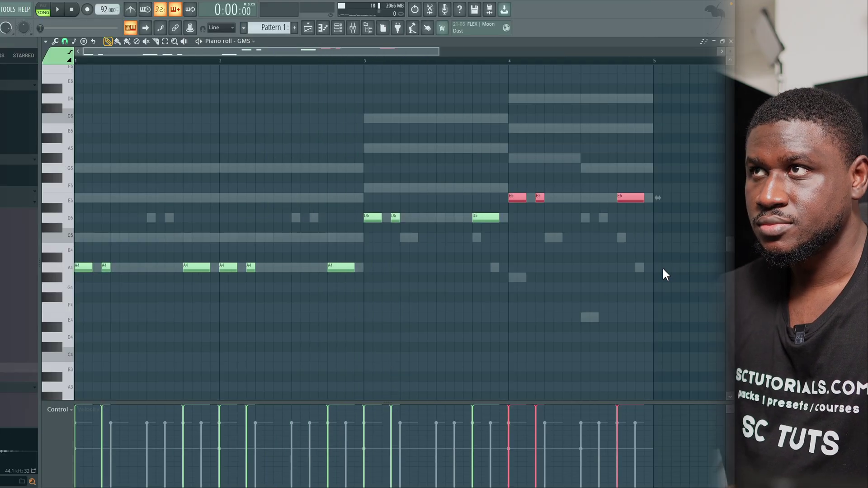
pyautogui.press('space')
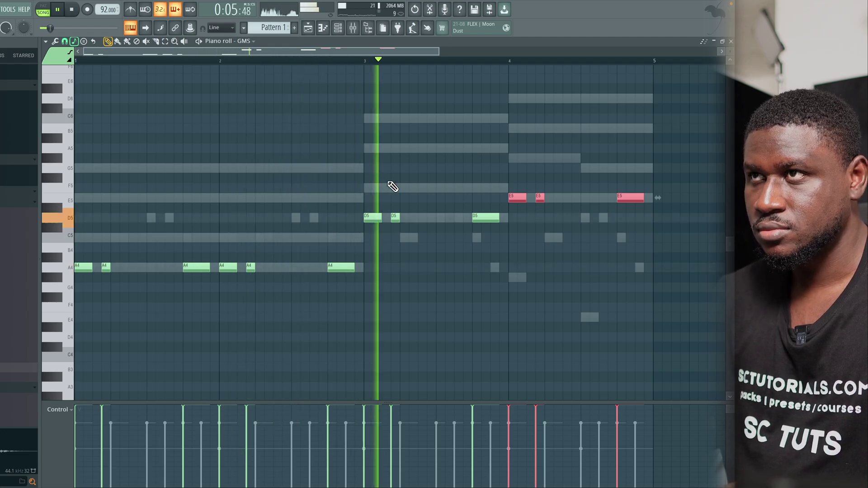
# - Move the first two bass notes of bar 4 to G#5 in the GMS piano roll and play the bass line
pyautogui.hotkey('ctrl', 'd')
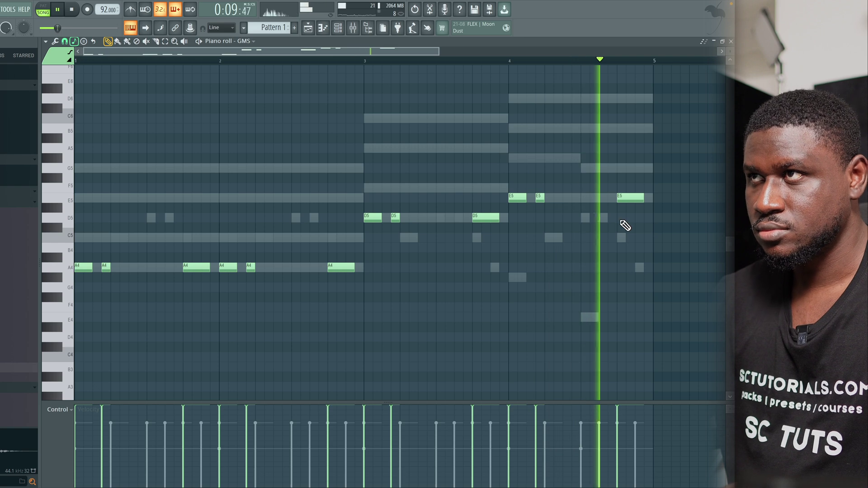
pyautogui.press('space')
pyautogui.moveTo(548, 191); pyautogui.dragTo(511, 139)
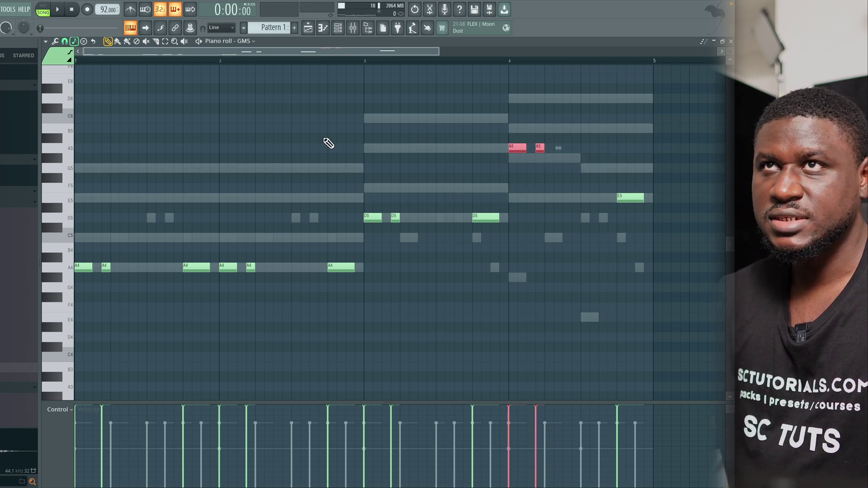
pyautogui.hotkey('shift', 'Down')
pyautogui.click(420, 60)
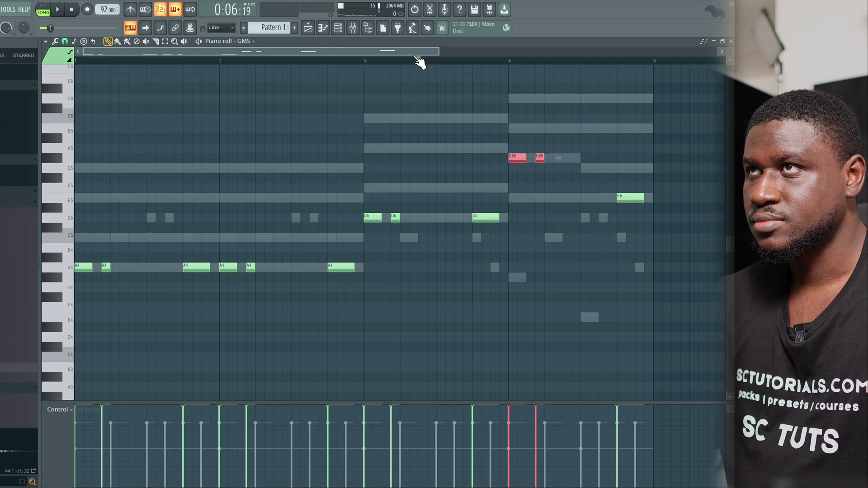
pyautogui.press('space')
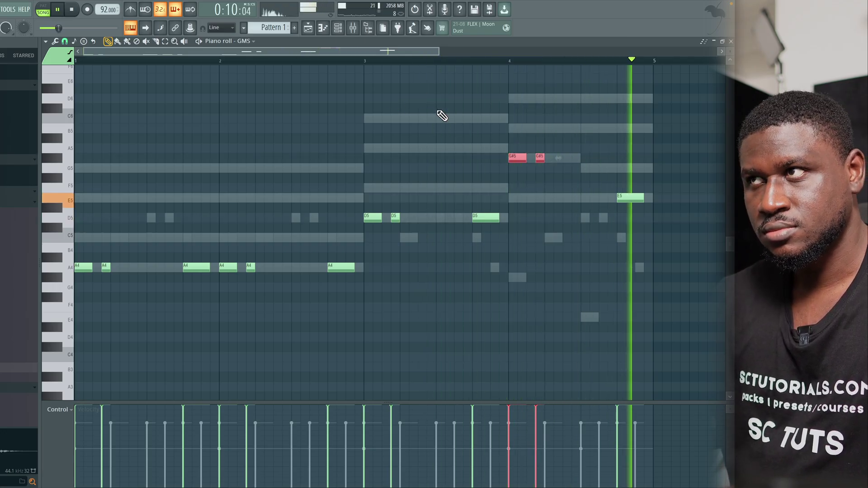
pyautogui.press('space')
pyautogui.hotkey('ctrl', 'd')
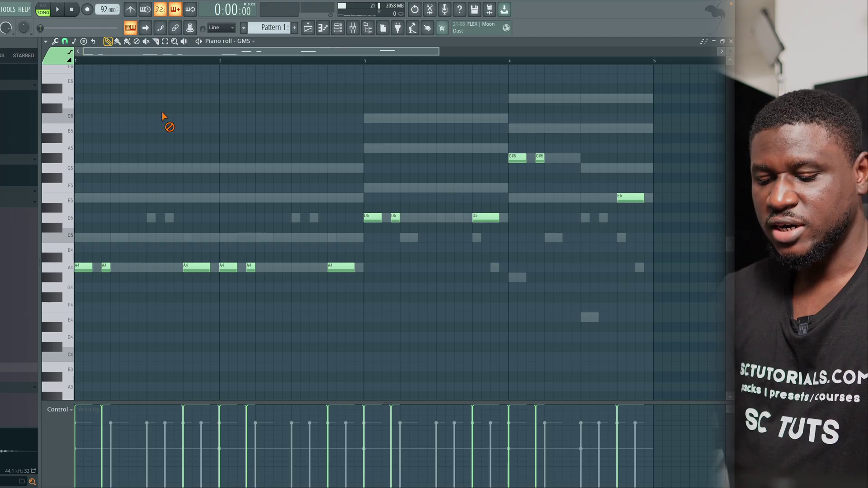
# - Lower all GMS bass notes in bars 3 and 4 by one octave and play the pattern
pyautogui.moveTo(368, 97); pyautogui.dragTo(646, 260)
pyautogui.hotkey('ctrl', 'Down')
pyautogui.press('space')
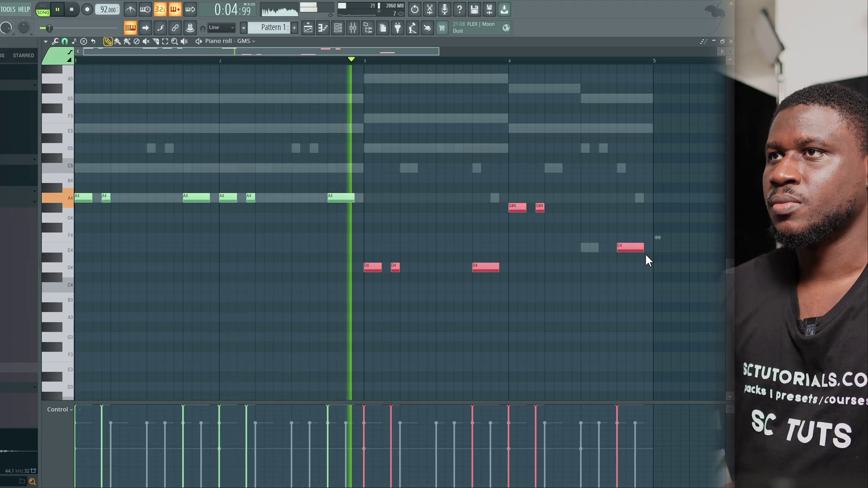
pyautogui.hotkey('ctrl', 'd')
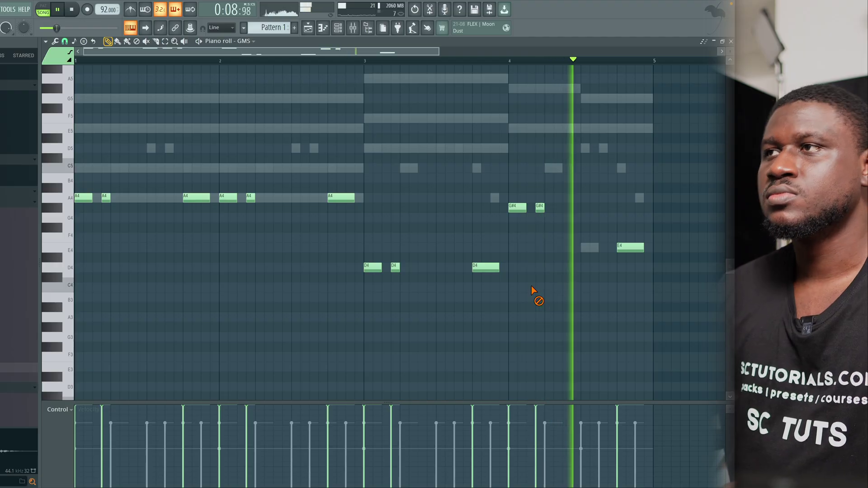
pyautogui.press('space')
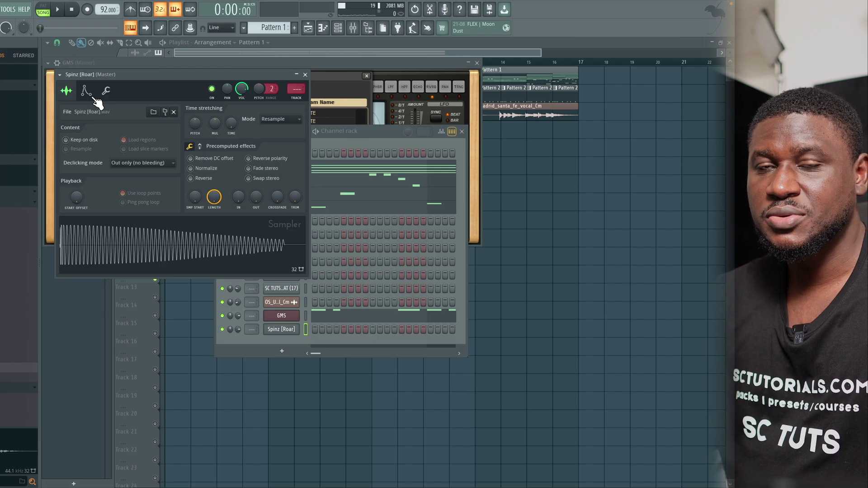
# - Reduce the attack of the Spinz [Roar] volume envelope to its minimum and return to the sample settings
pyautogui.click(86, 91)
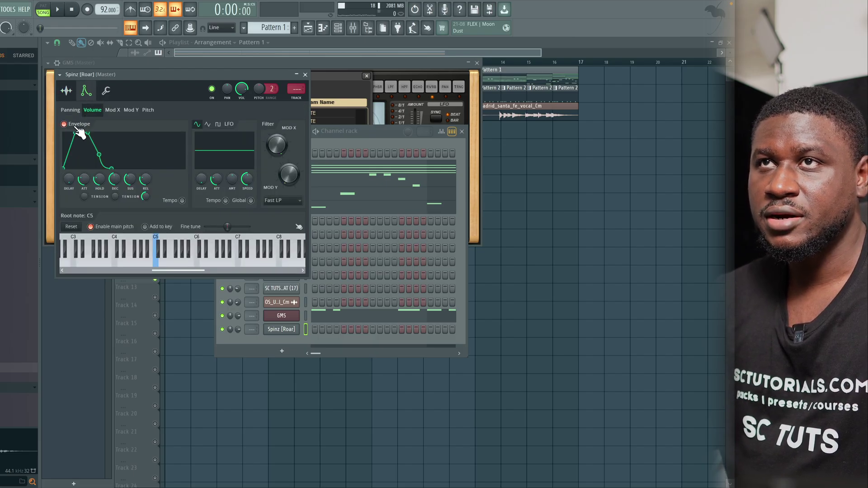
pyautogui.moveTo(86, 177); pyautogui.dragTo(87, 199)
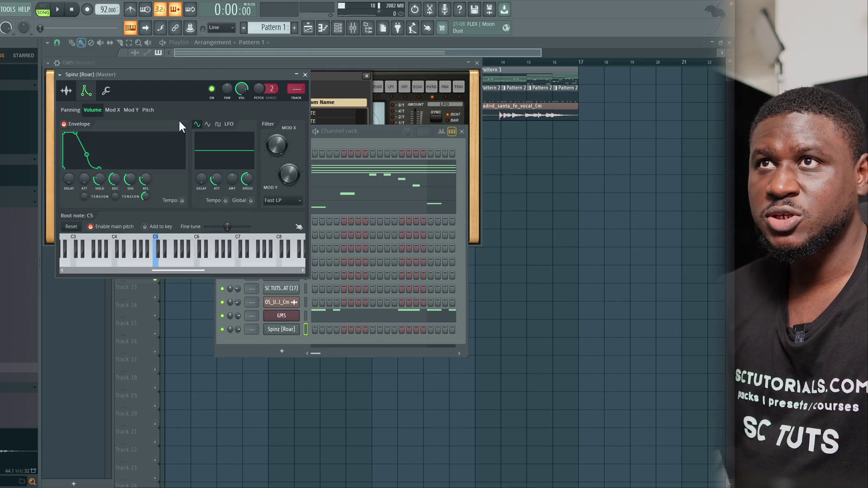
pyautogui.click(67, 91)
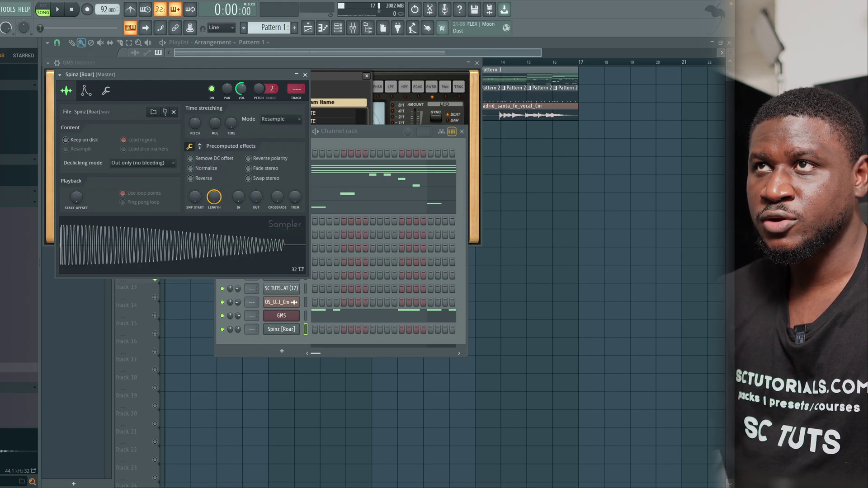
# - In the Spinz [Roar] piano roll, add short offbeat notes on A5 in bars 1 and 2, D6 in bar 3 and E6 in bar 4, and play them
pyautogui.rightClick(273, 330)
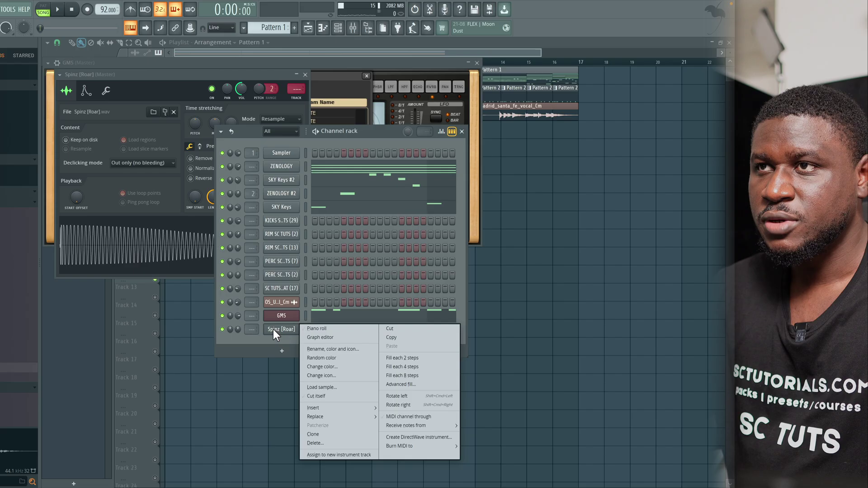
pyautogui.click(322, 328)
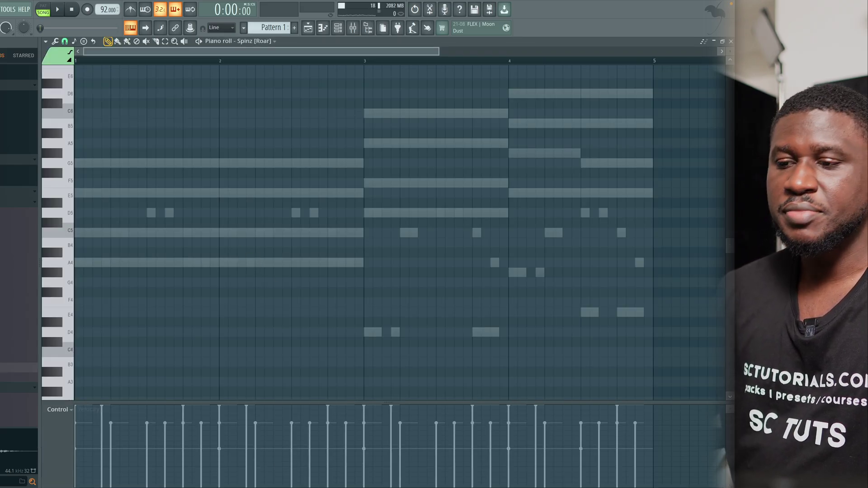
pyautogui.press('space')
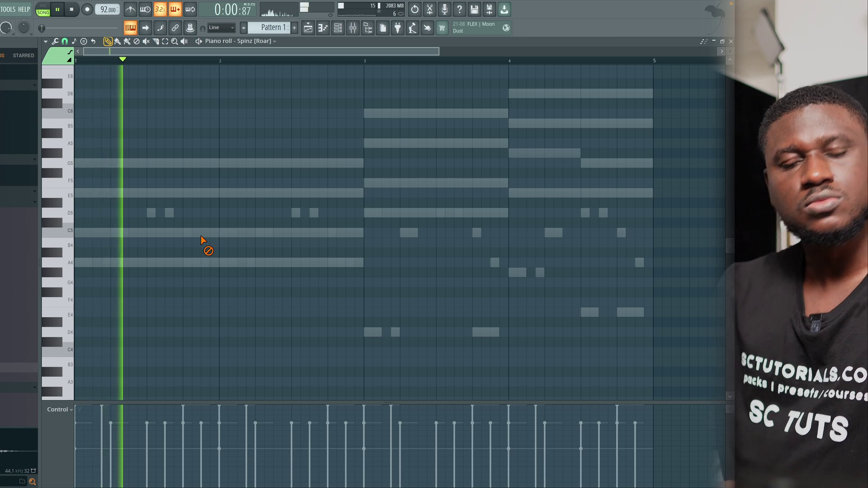
pyautogui.press('space')
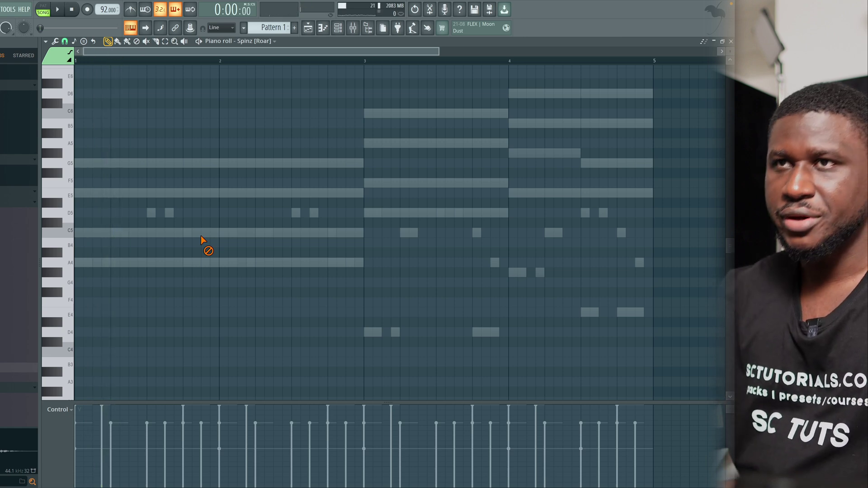
pyautogui.press('space')
pyautogui.press('space')
pyautogui.scroll(3, 153, 289)
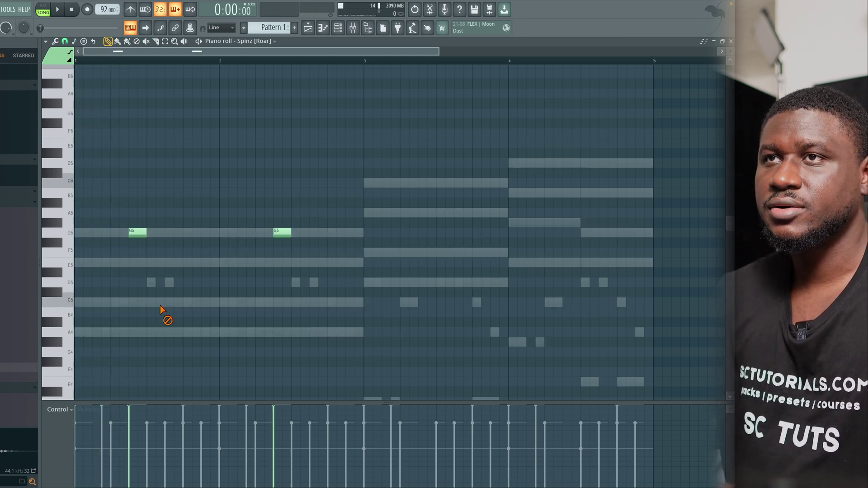
pyautogui.press('space')
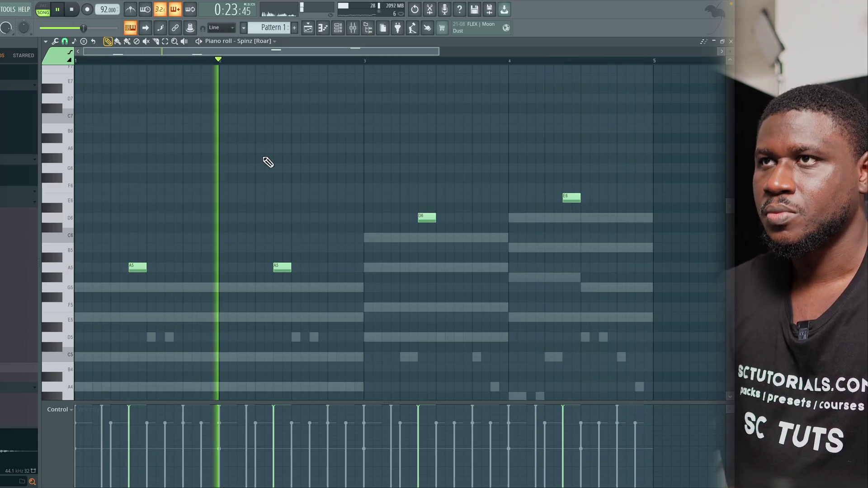
pyautogui.press('space')
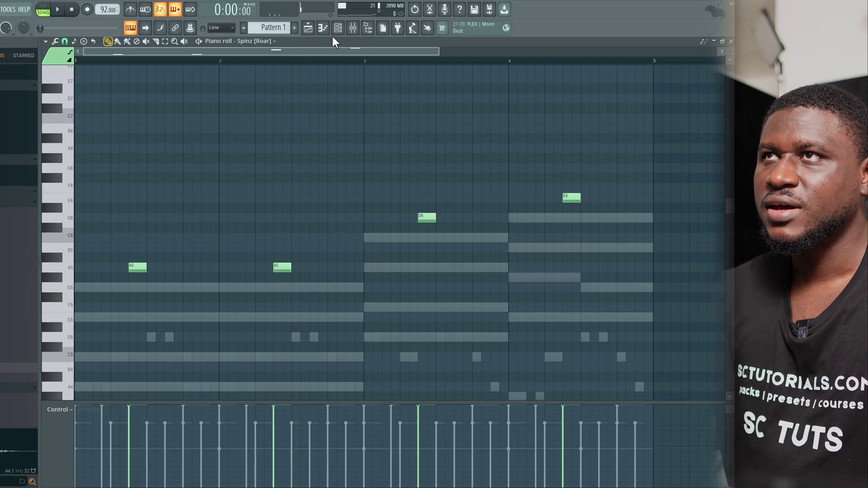
# - Add a Fruity DX10 channel to the channel rack and load its FM Sub preset
pyautogui.click(338, 28)
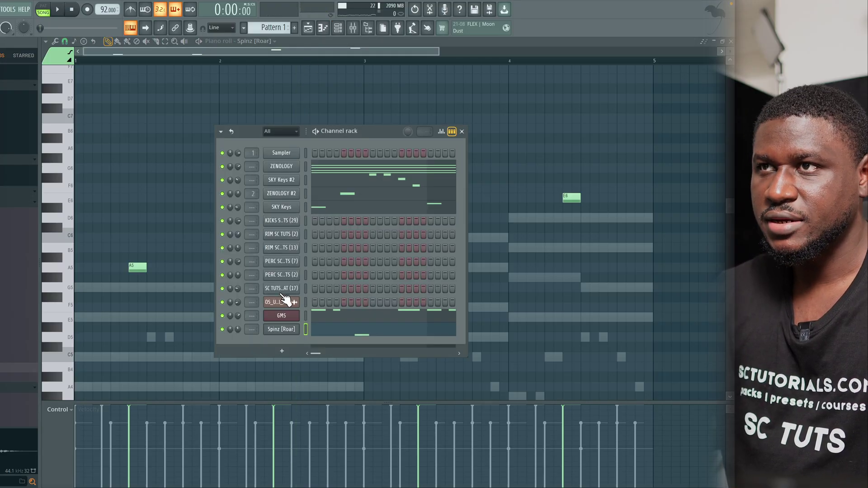
pyautogui.click(284, 351)
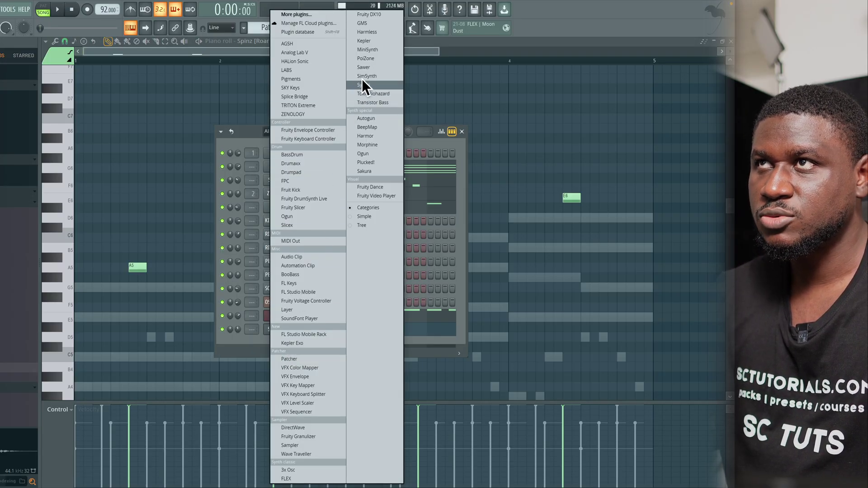
pyautogui.click(375, 14)
pyautogui.click(283, 87)
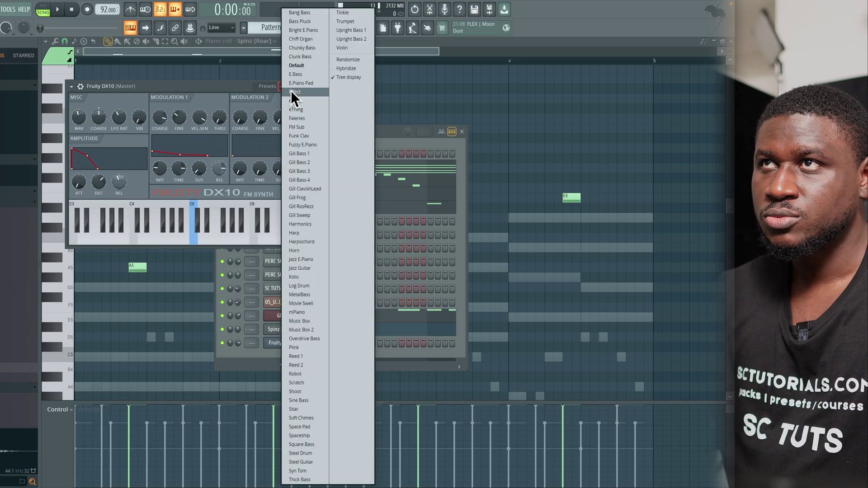
pyautogui.click(308, 127)
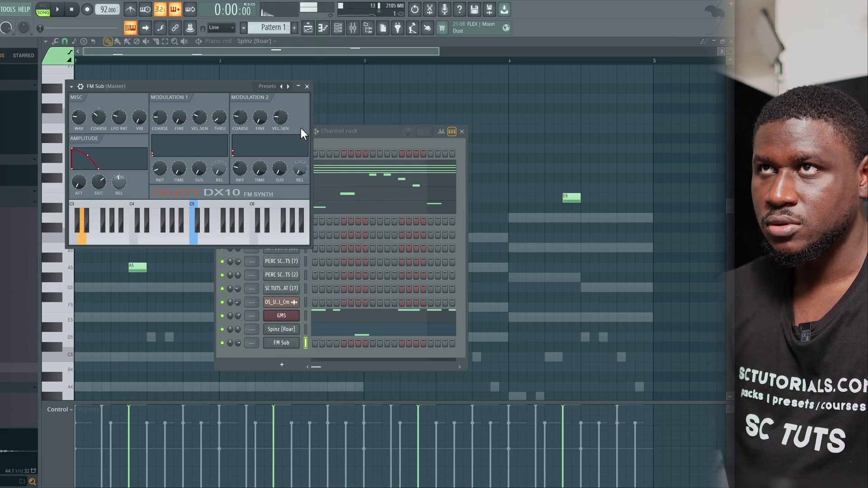
pyautogui.click(80, 87)
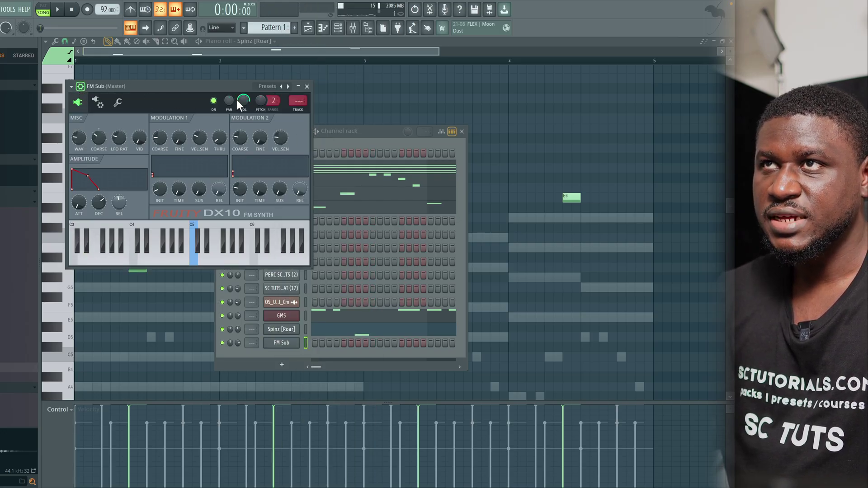
pyautogui.click(307, 86)
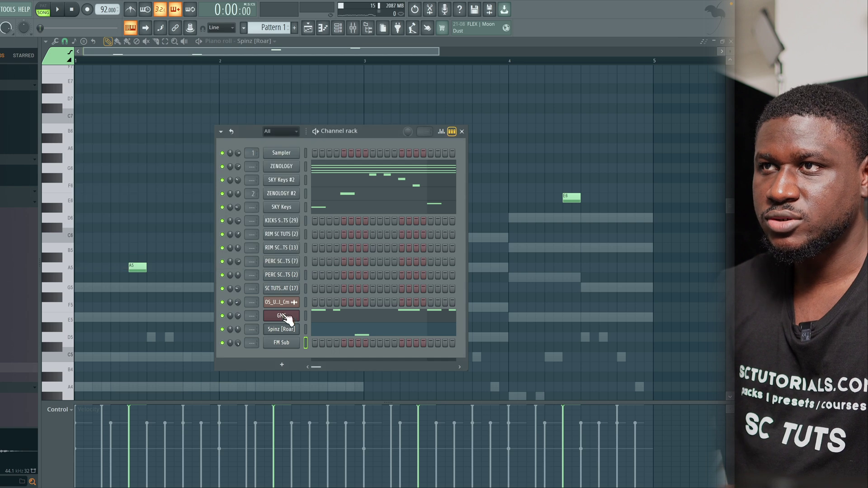
# - Cut the notes from the Spinz [Roar] channel, paste them into the FM Sub channel and play the pattern
pyautogui.rightClick(280, 324)
pyautogui.rightClick(279, 324)
pyautogui.rightClick(283, 325)
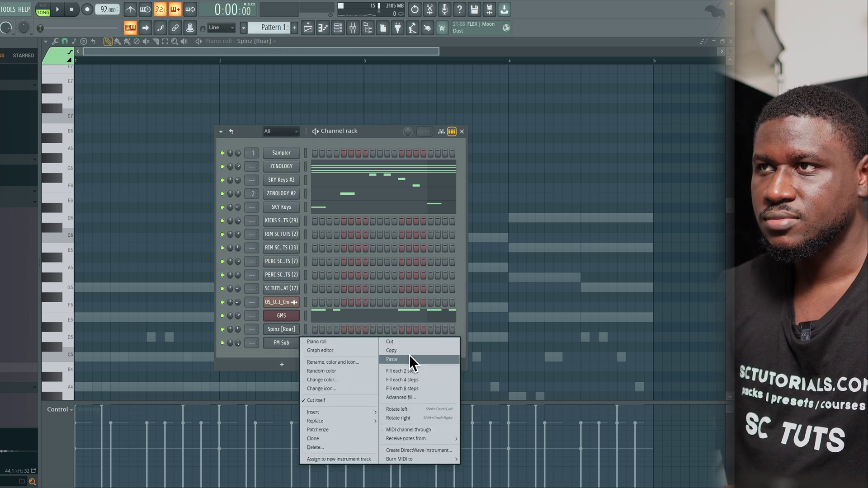
pyautogui.click(408, 356)
pyautogui.press('space')
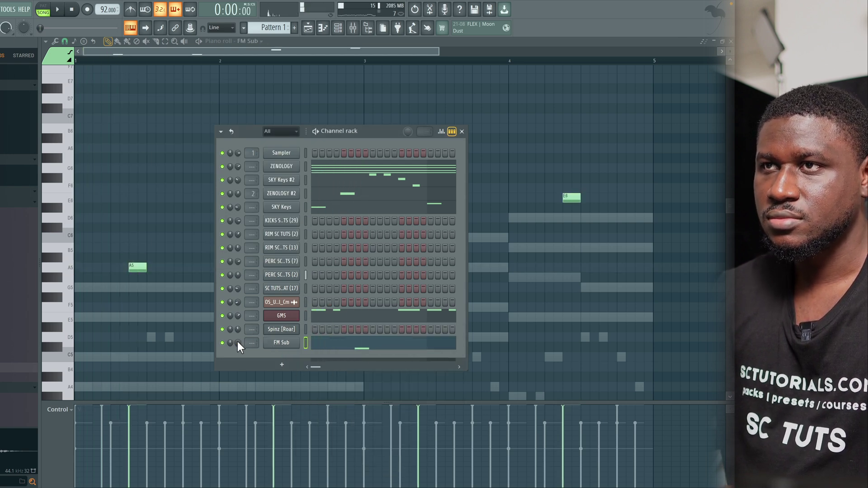
# - Lower the FM Sub notes by two octaves to A3, D4 and E4 and play the result
pyautogui.click(320, 294)
pyautogui.press('space')
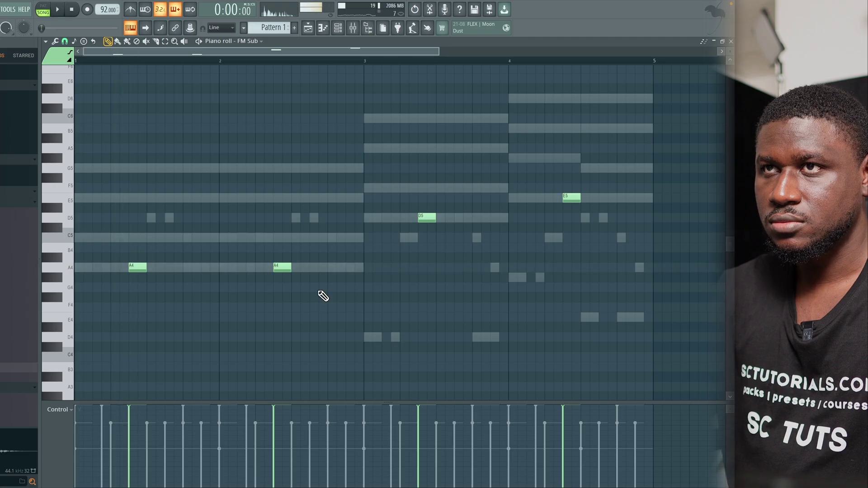
pyautogui.hotkey('ctrl', 'Down')
pyautogui.press('space')
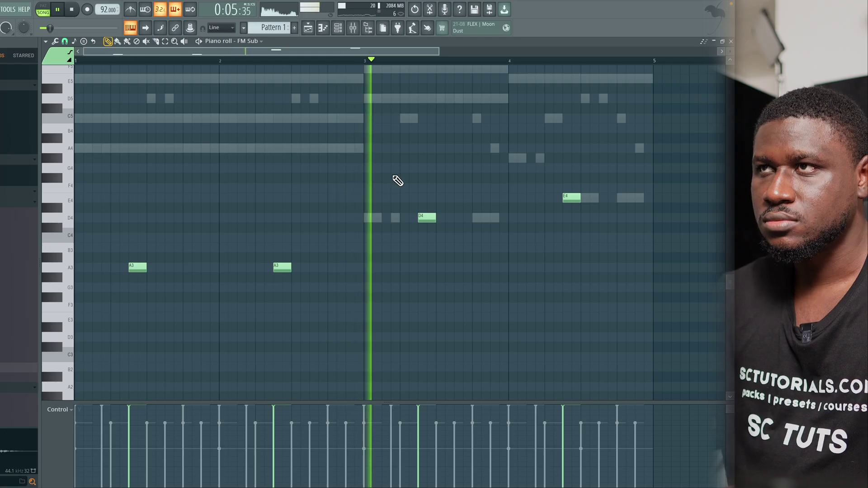
# - Lengthen each of the four FM Sub notes to one beat while the pattern plays
pyautogui.moveTo(146, 267); pyautogui.dragTo(177, 266)
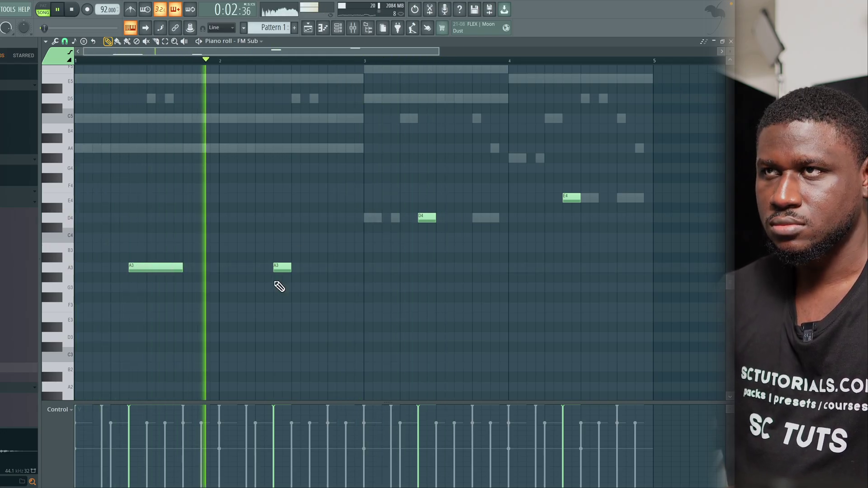
pyautogui.press('space')
pyautogui.press('space')
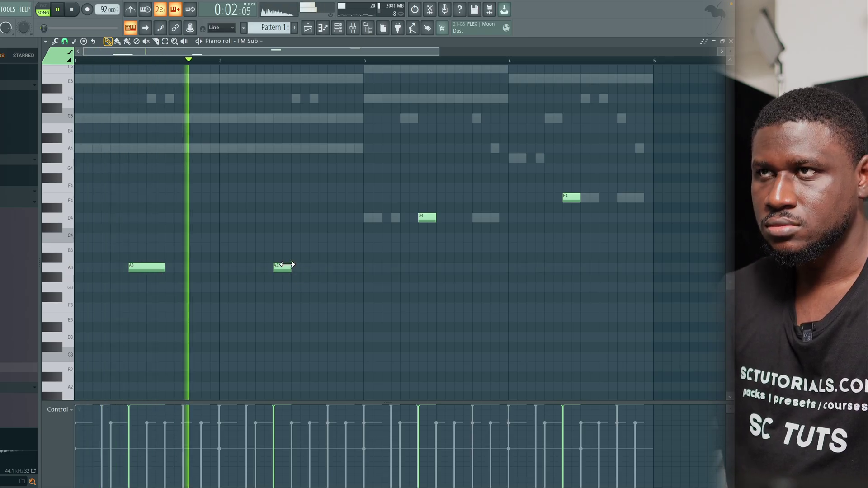
pyautogui.moveTo(289, 265); pyautogui.dragTo(309, 265)
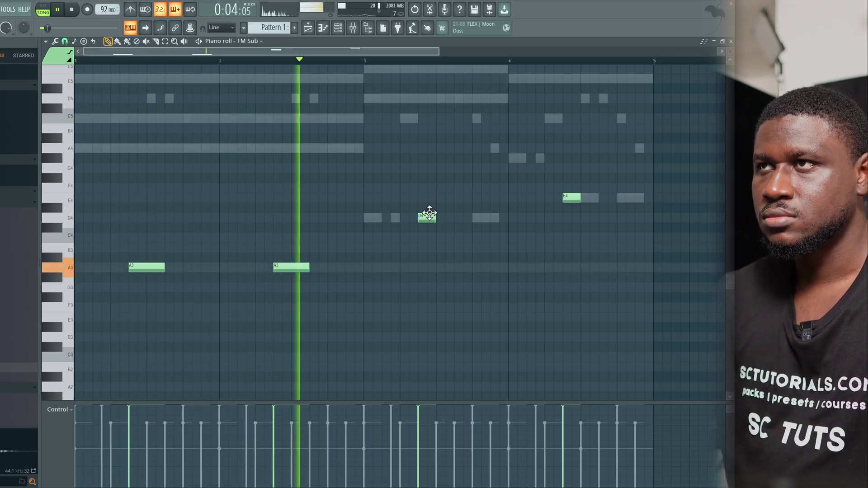
pyautogui.moveTo(435, 216); pyautogui.dragTo(453, 216)
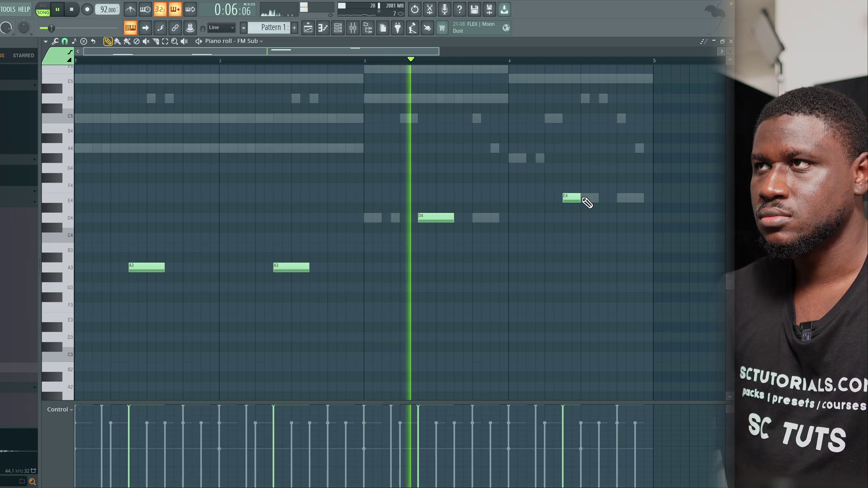
pyautogui.moveTo(581, 199); pyautogui.dragTo(598, 199)
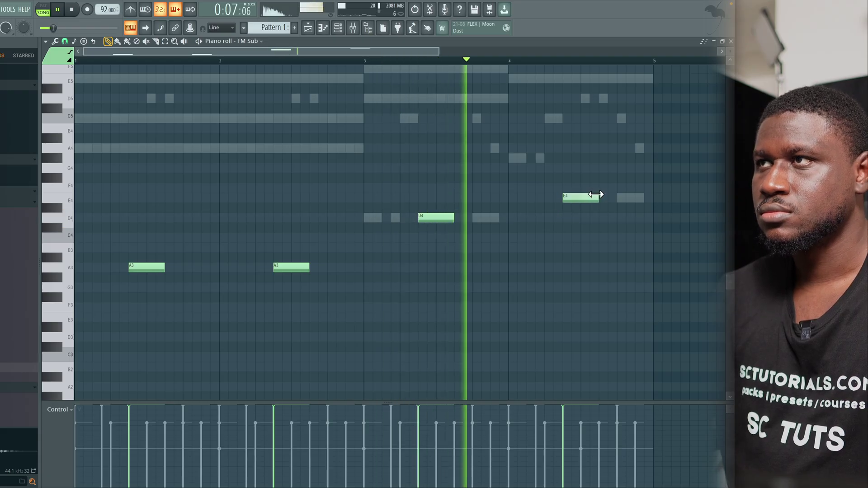
# - Close the FM Sub piano roll, stop playback and insert a TRITON Extreme instrument channel
pyautogui.click(730, 41)
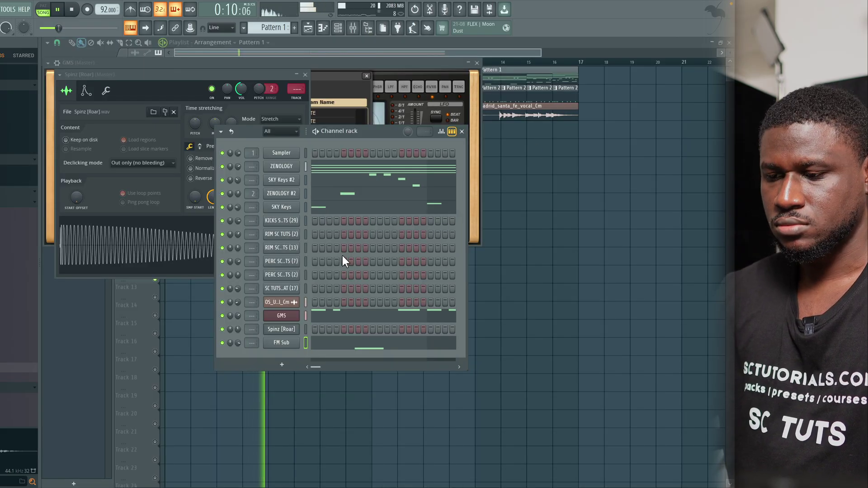
pyautogui.press('space')
pyautogui.rightClick(296, 247)
pyautogui.click(312, 105)
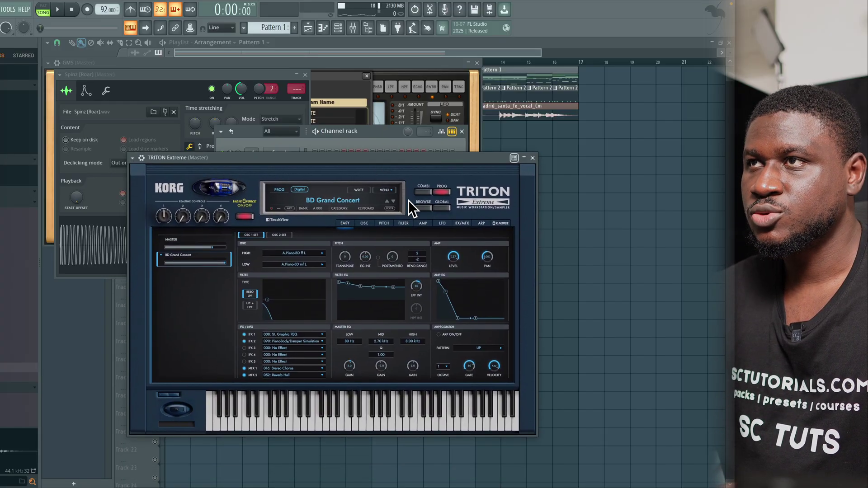
# - Load the Wide Oct Strings program from the Strings category in TRITON Extreme, audition it and close the instrument window
pyautogui.click(417, 206)
pyautogui.click(378, 259)
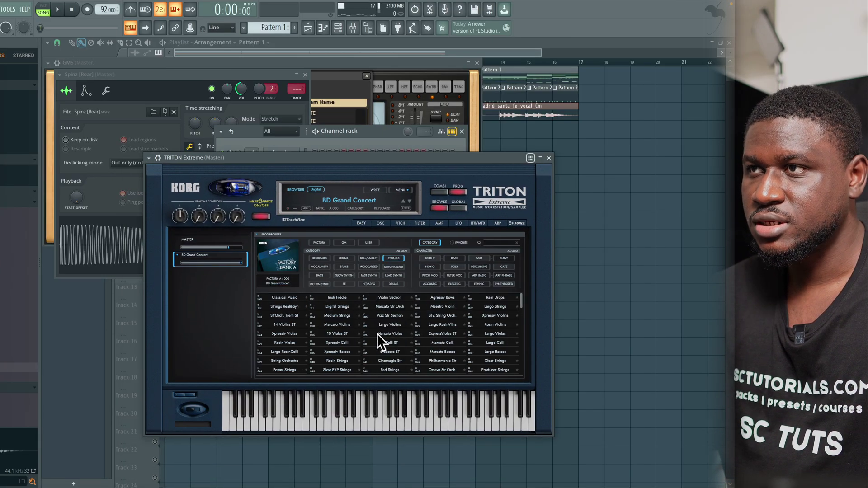
pyautogui.scroll(-4, 392, 345)
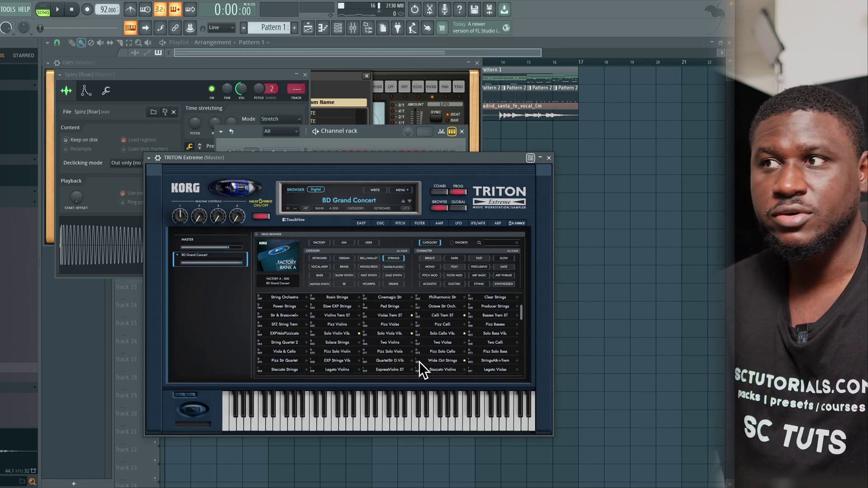
pyautogui.click(444, 360)
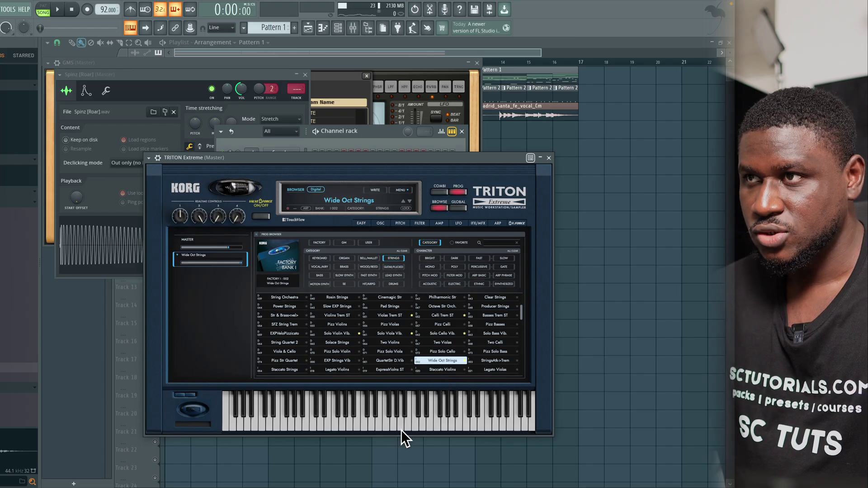
pyautogui.click(379, 429)
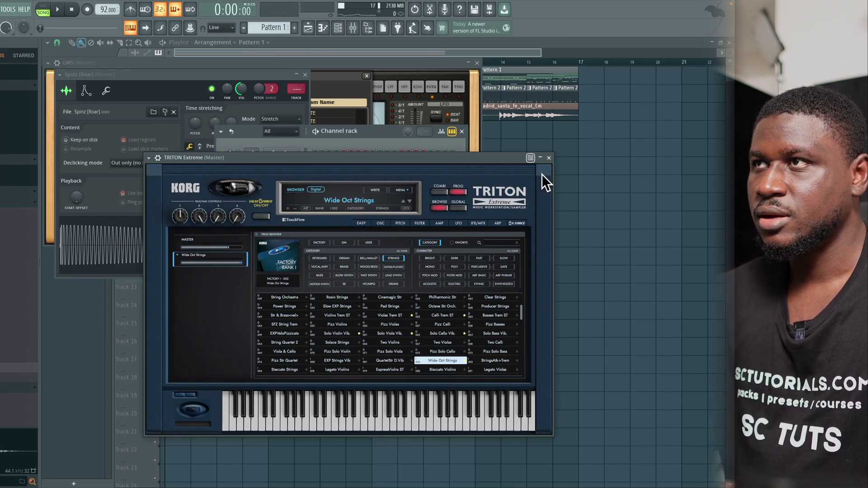
pyautogui.click(549, 158)
# - Open the piano roll for the TRITON Extreme channel and create a new empty pattern, Pattern 3
pyautogui.rightClick(285, 357)
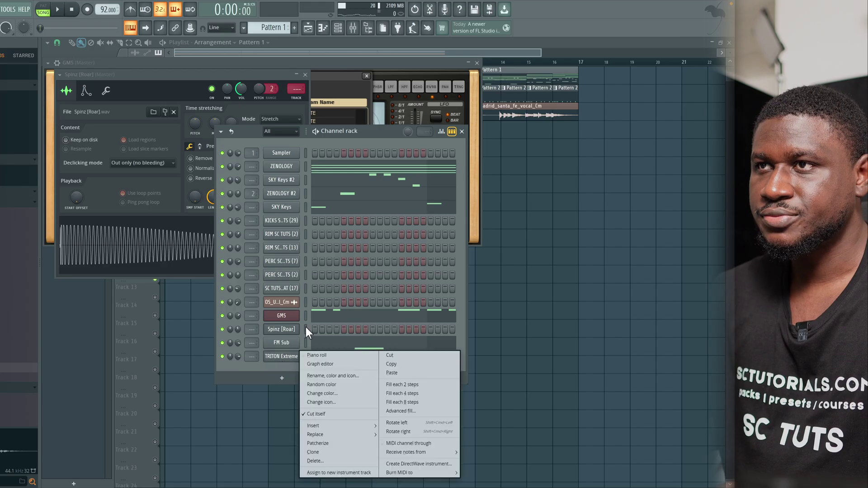
pyautogui.click(311, 354)
pyautogui.click(339, 29)
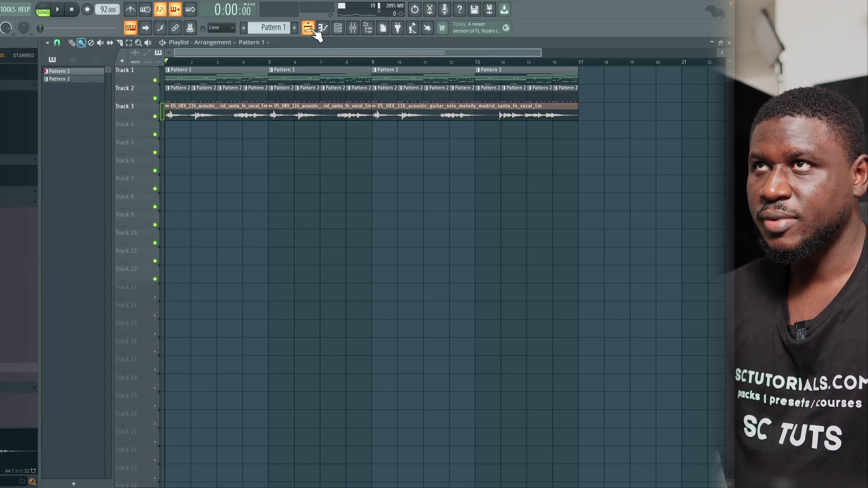
pyautogui.click(294, 27)
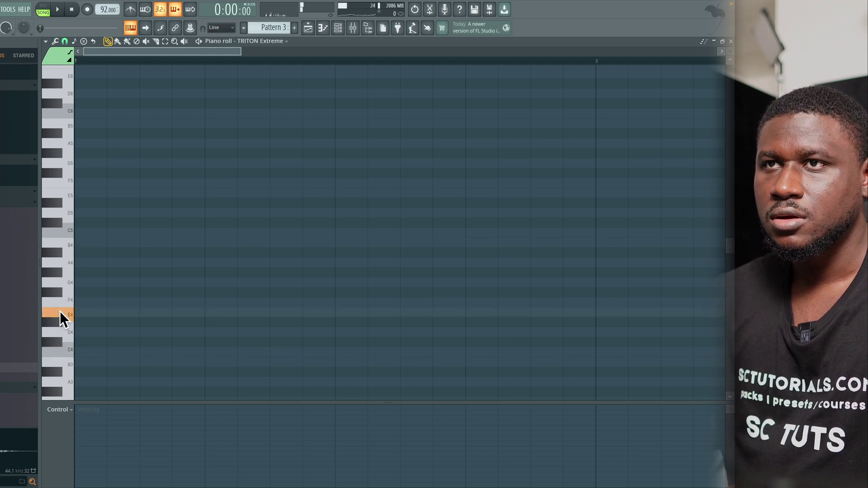
# - Audition pitches against the song and draw an A3 strings note three beats long at the start of bar 1
pyautogui.click(66, 378)
pyautogui.press('space')
pyautogui.scroll(-2, 93, 380)
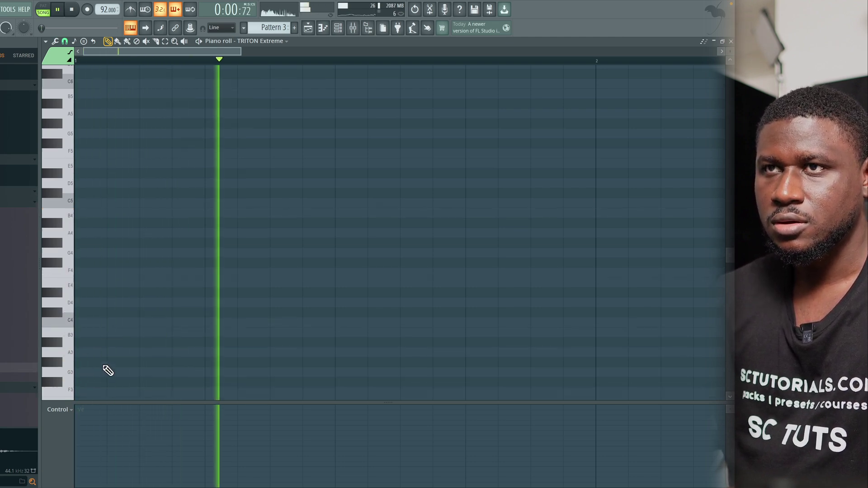
pyautogui.press('space')
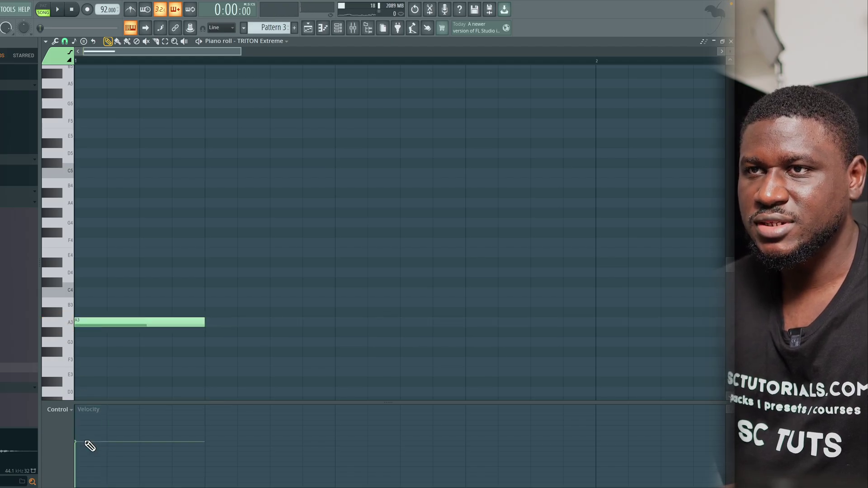
pyautogui.press('space')
pyautogui.scroll(-3, 132, 392)
pyautogui.moveTo(107, 322); pyautogui.dragTo(172, 323)
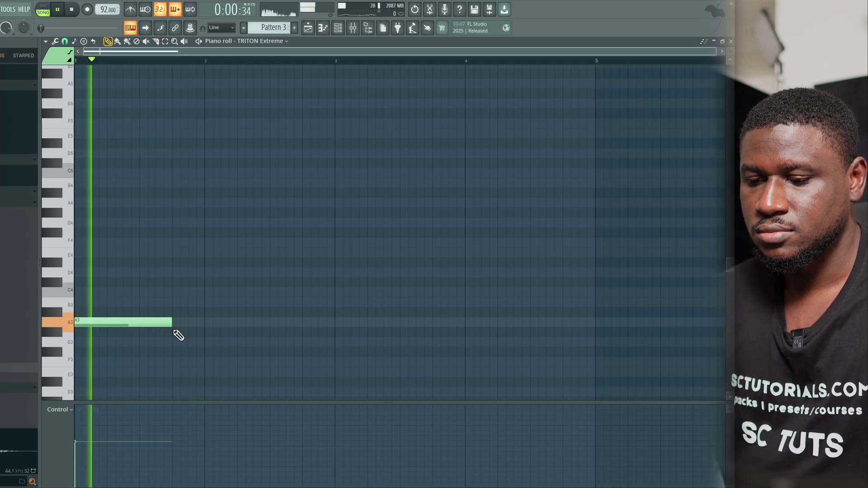
# - Place a one-beat C4 note on the last beat of bar 1 and play the result
pyautogui.press('space')
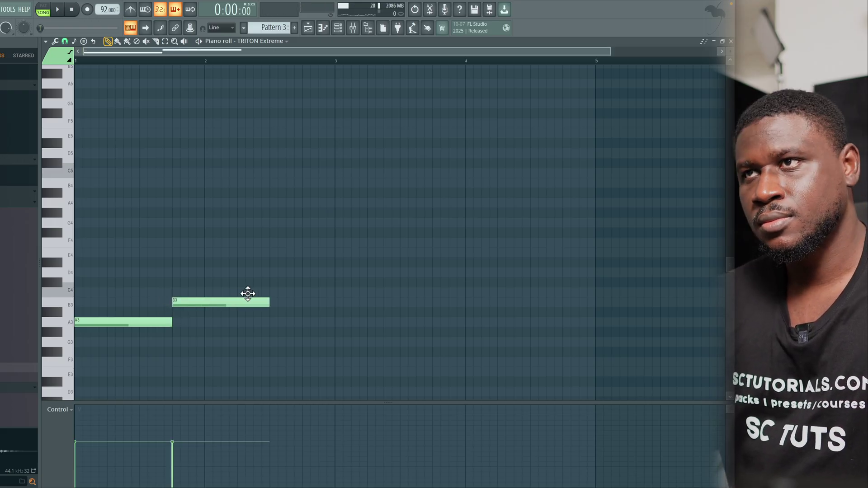
pyautogui.press('space')
pyautogui.moveTo(318, 302); pyautogui.dragTo(191, 292)
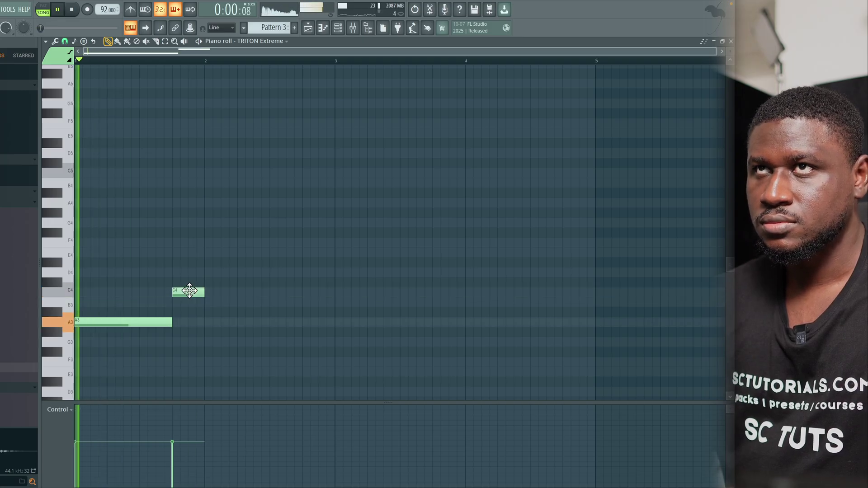
pyautogui.press('space')
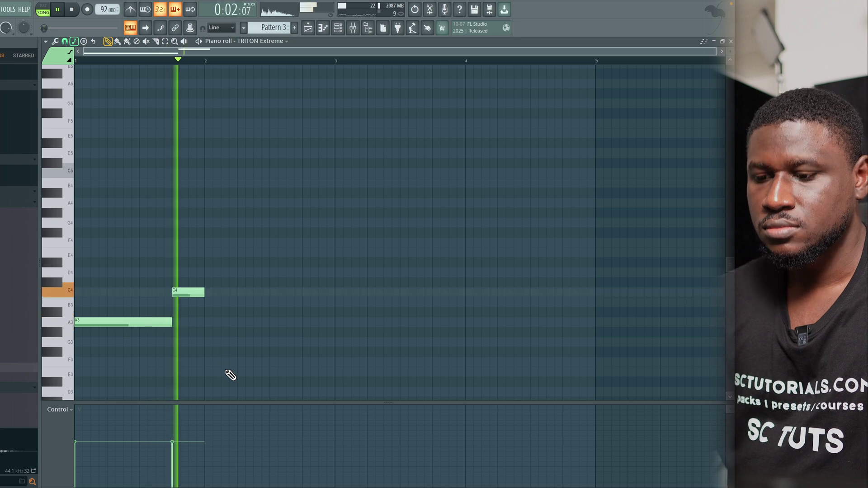
# - Fill bar 2 with a three-beat A3 and one-beat C4, bar 3 with a three-beat D4 and one-beat F4, and play from bar 3
pyautogui.click(208, 322)
pyautogui.moveTo(237, 322); pyautogui.dragTo(300, 335)
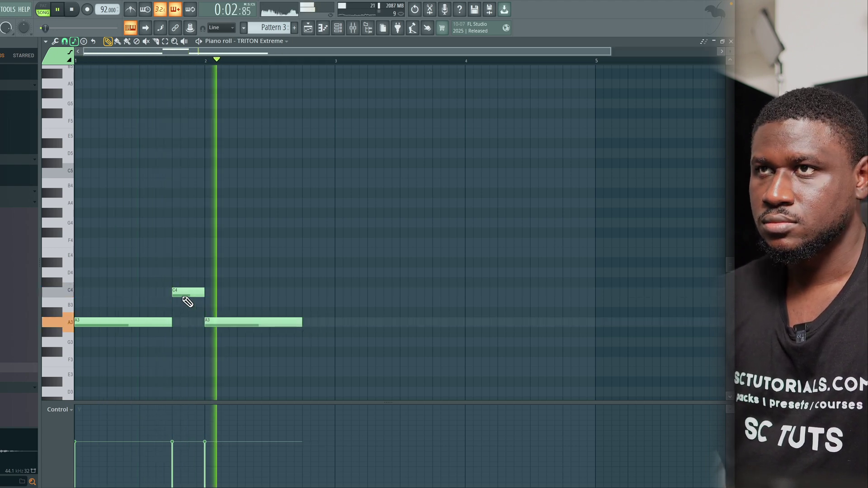
pyautogui.press('space')
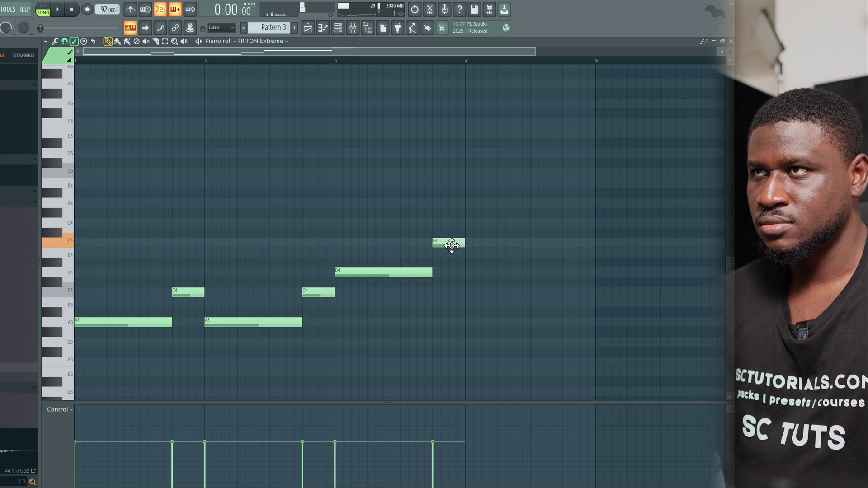
pyautogui.click(338, 59)
pyautogui.press('space')
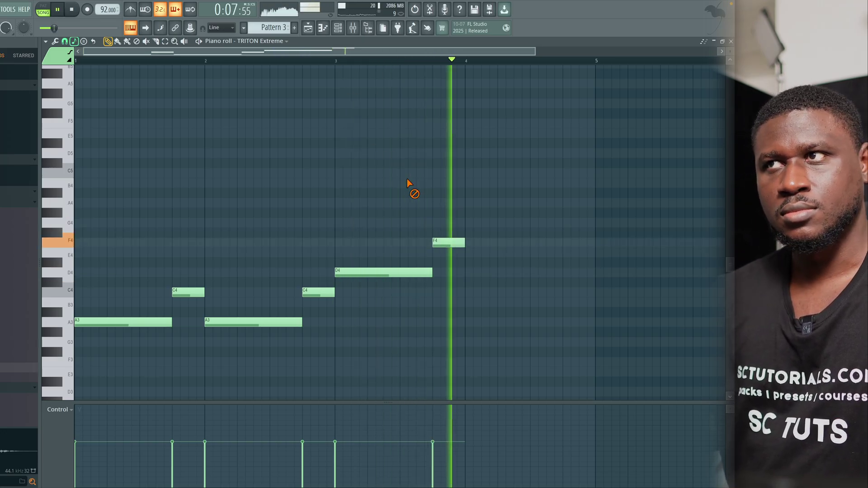
# - Fill bar 4 with a two-beat E4 note followed by a two-beat G4 note, checking them during playback
pyautogui.press('space')
pyautogui.click(478, 251)
pyautogui.press('space')
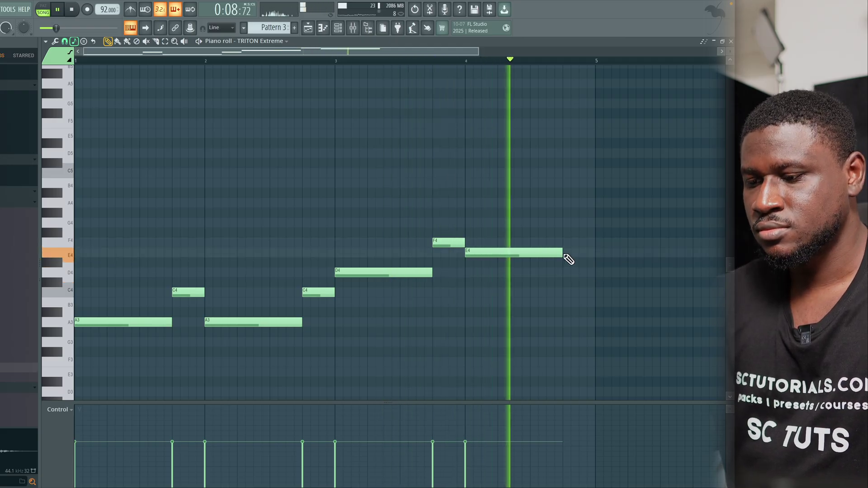
pyautogui.press('space')
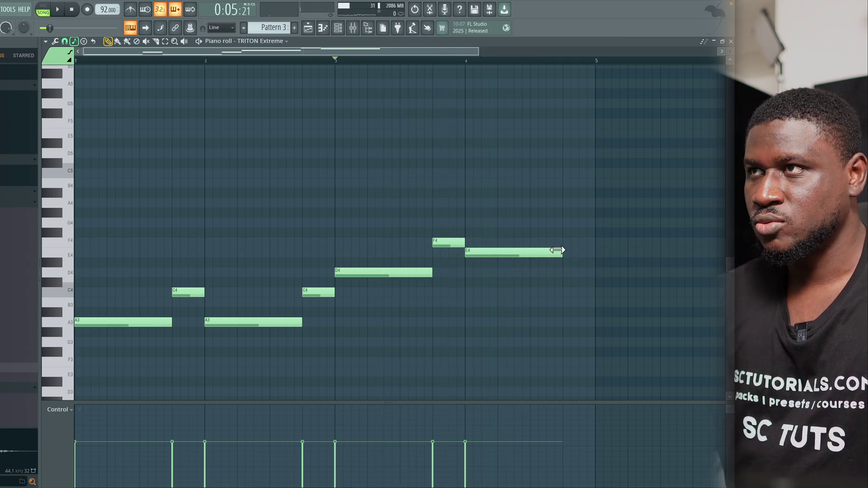
pyautogui.press('space')
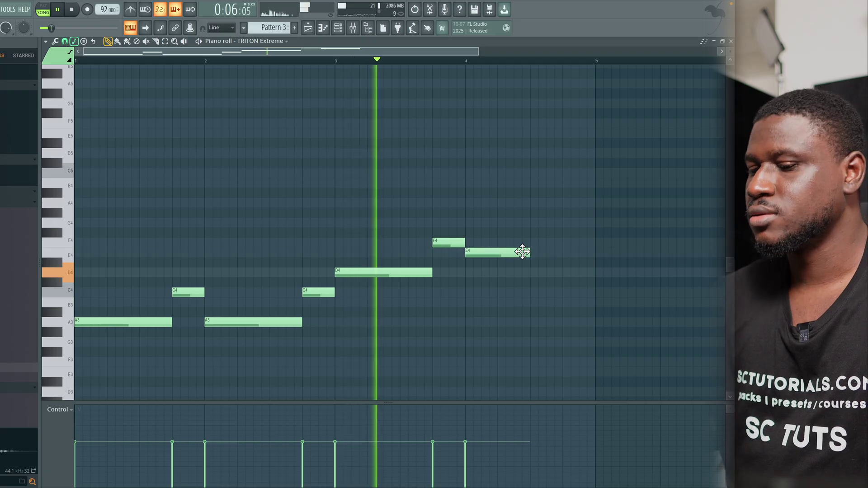
pyautogui.click(533, 223)
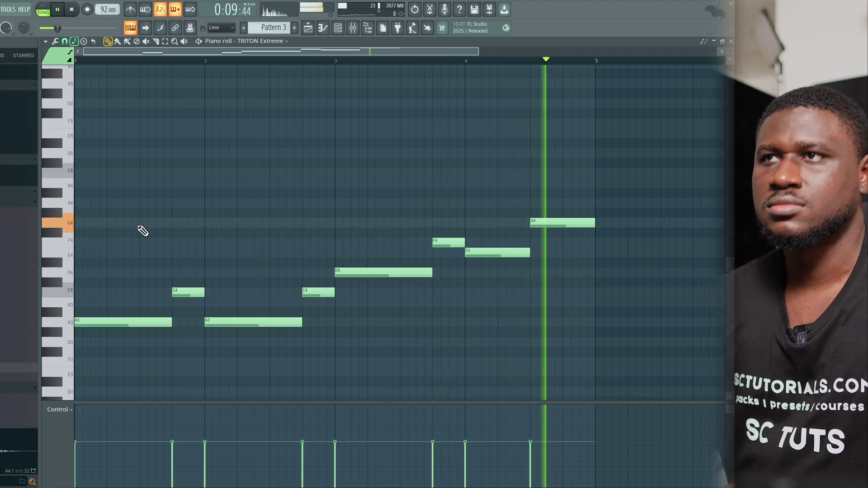
# - Layer upper notes over bar 1: a three-beat A4 above the A3 and a one-beat E4 above the C4
pyautogui.press('space')
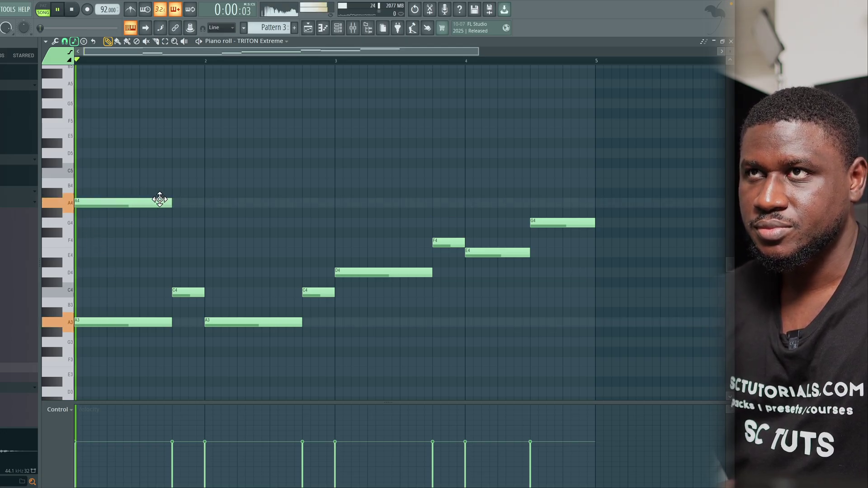
pyautogui.press('space')
pyautogui.press('space')
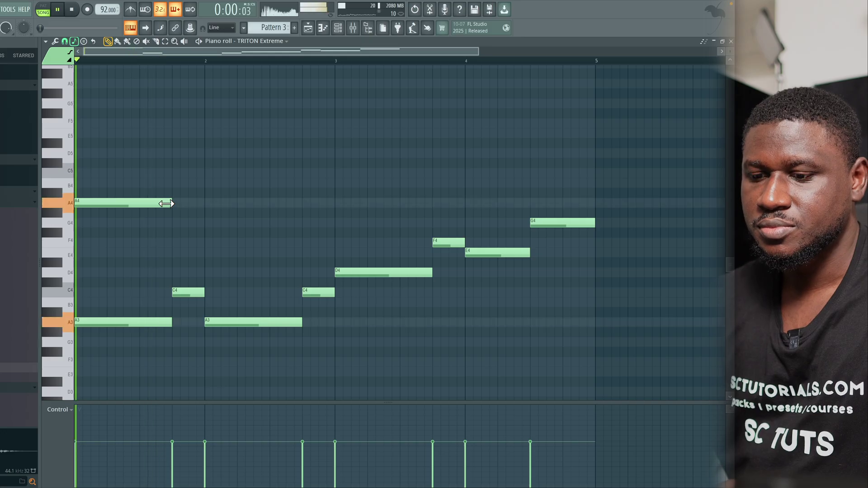
pyautogui.press('space')
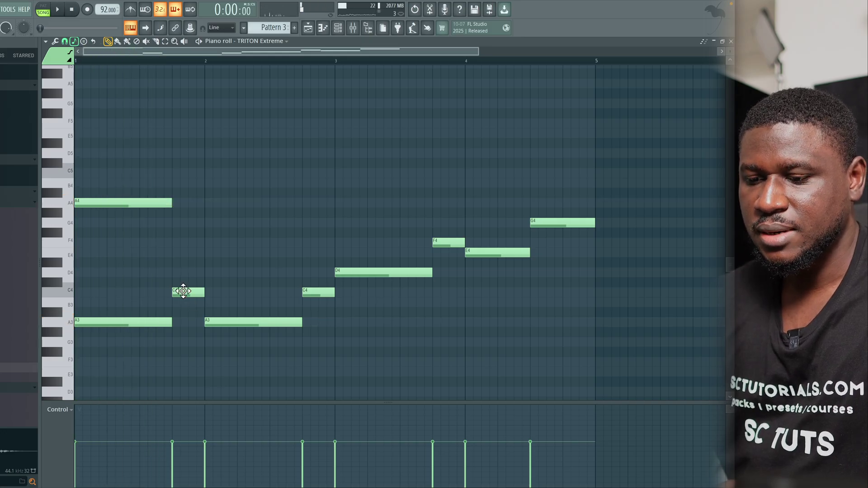
pyautogui.press('space')
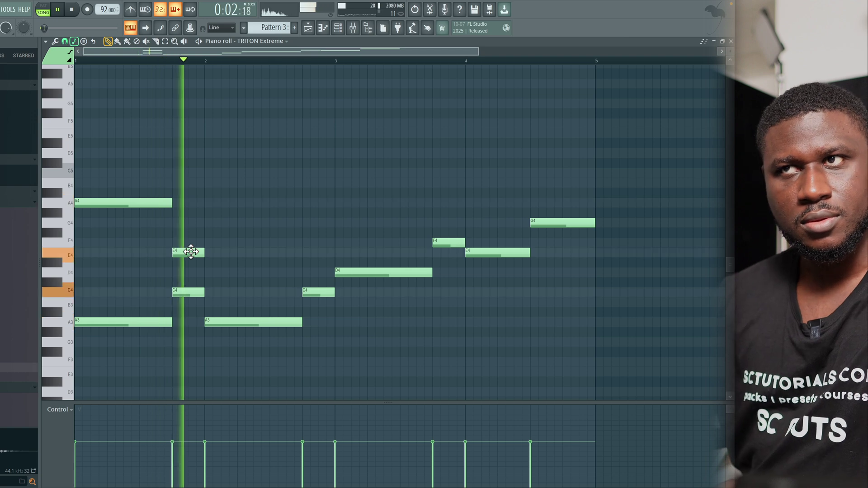
pyautogui.press('space')
# - Draw a descending F5, E5, D5, C5 line across bar 2, shortening the F5 to one and a half beats
pyautogui.click(263, 122)
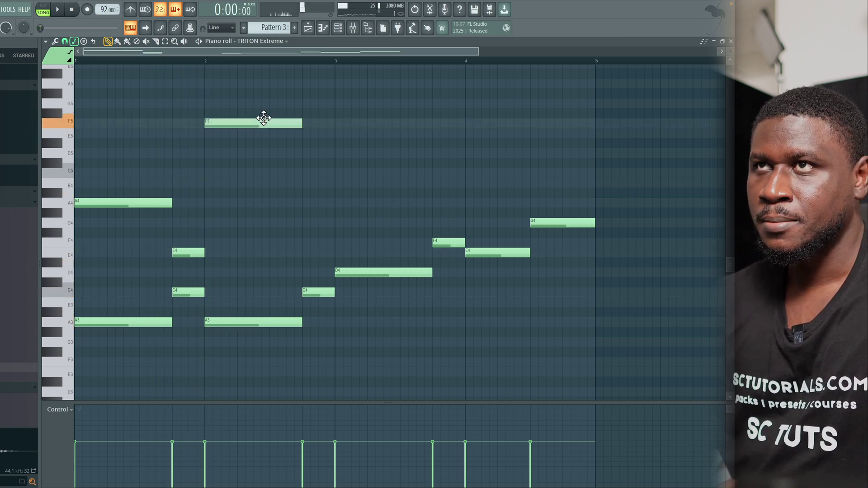
pyautogui.press('space')
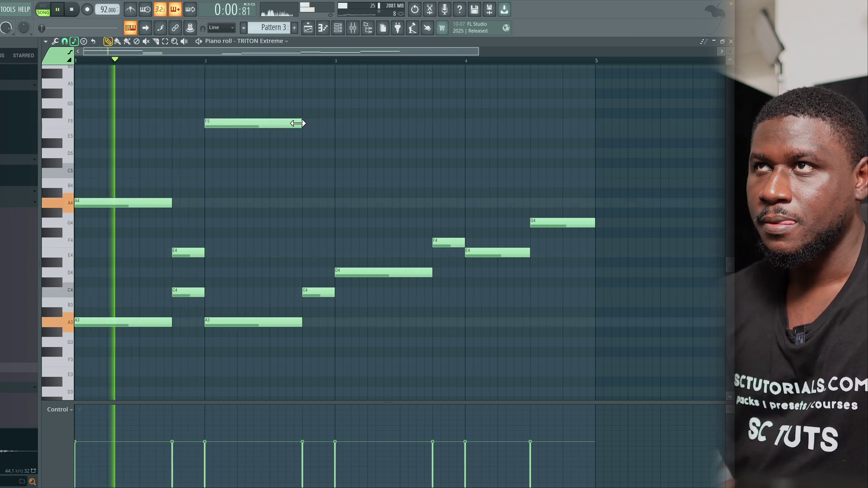
pyautogui.moveTo(300, 123); pyautogui.dragTo(245, 127)
pyautogui.press('space')
pyautogui.press('space')
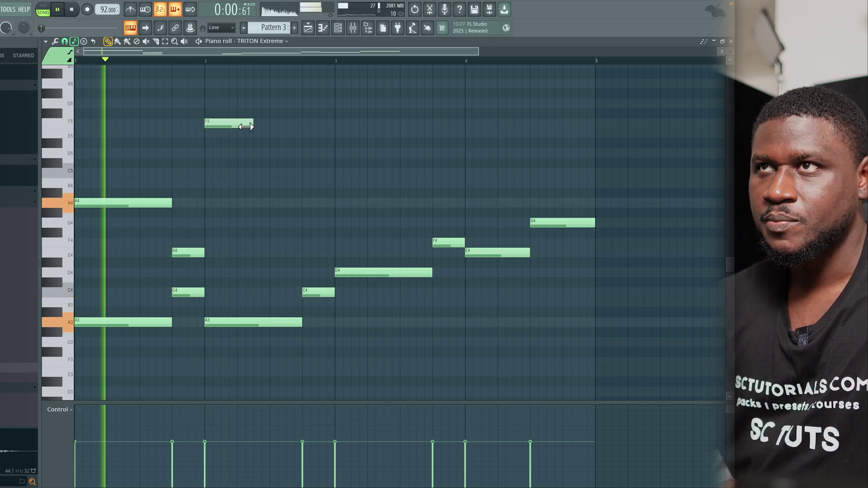
pyautogui.click(260, 132)
pyautogui.click(277, 152)
pyautogui.click(304, 173)
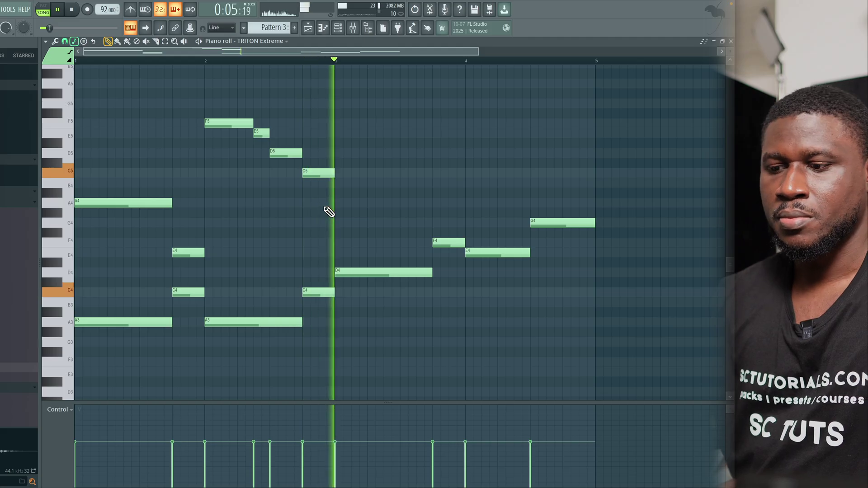
# - Add an A4 note above the D4 in bar 3 and lengthen it to three beats
pyautogui.press('space')
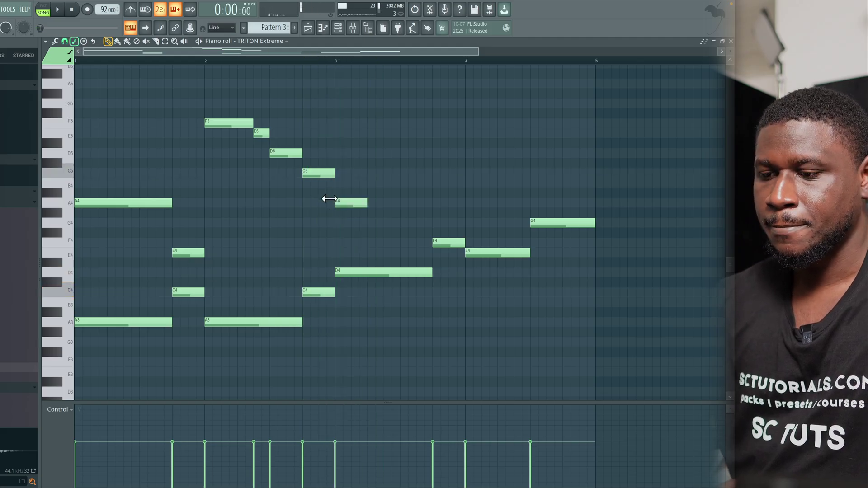
pyautogui.press('space')
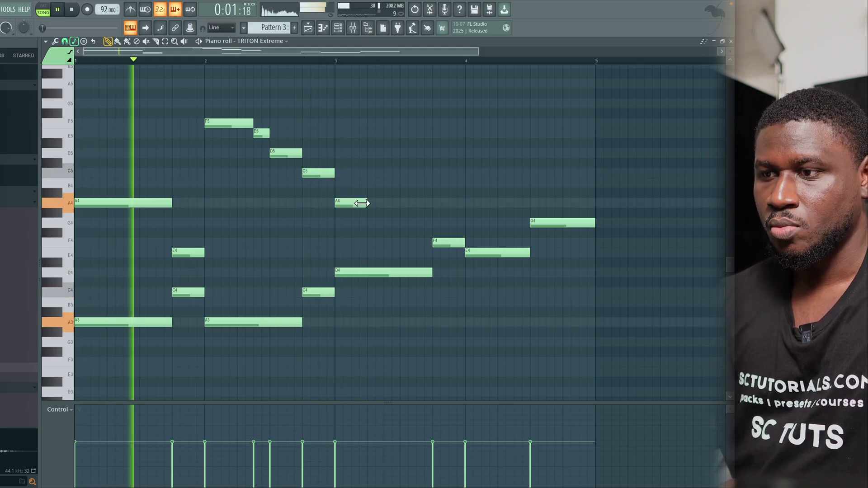
pyautogui.moveTo(370, 204); pyautogui.dragTo(425, 203)
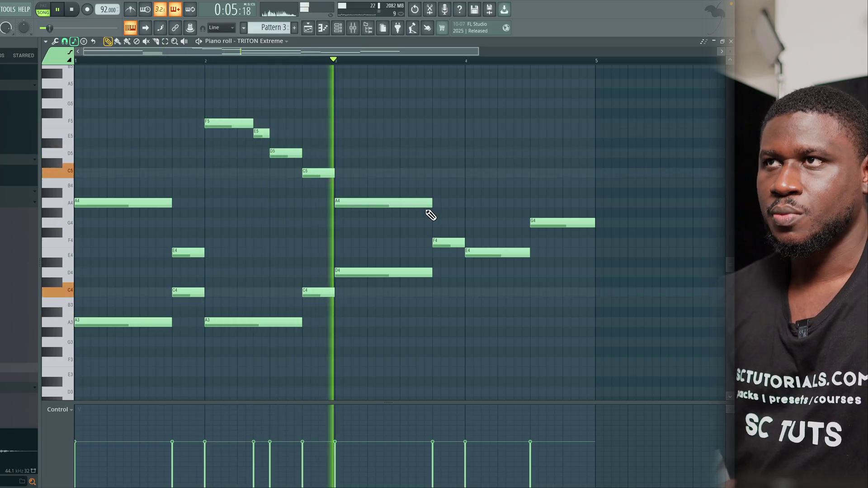
# - Layer a C5 above the F4, a B4 above the E4 and a two-beat A4 above the final G4, and play them
pyautogui.press('space')
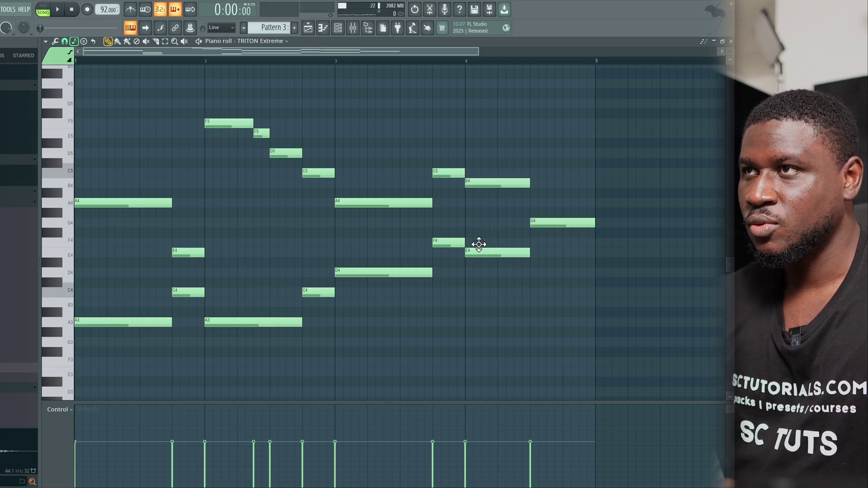
pyautogui.press('space')
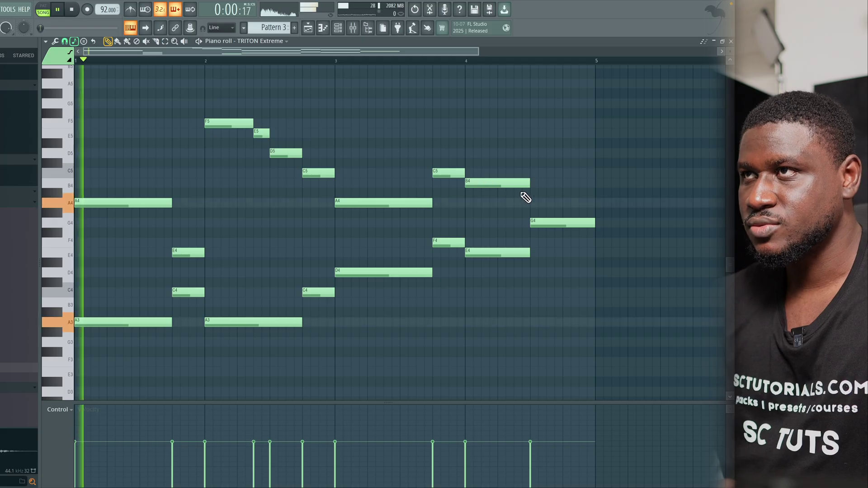
pyautogui.click(413, 61)
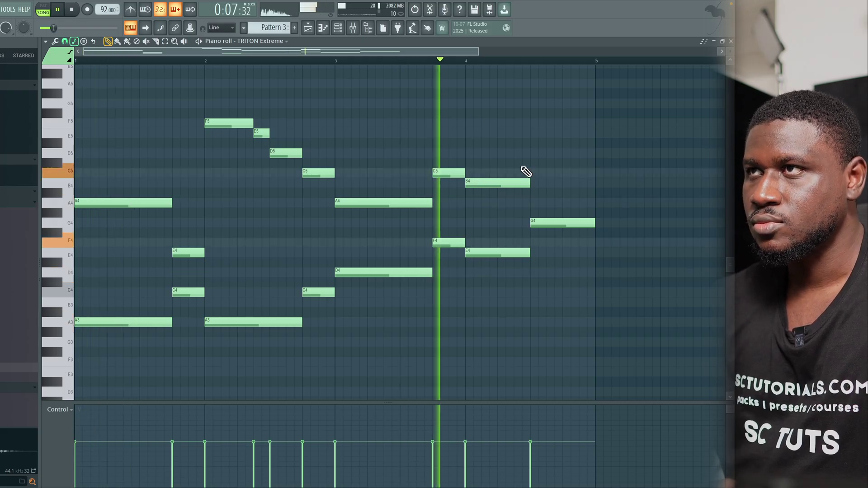
pyautogui.moveTo(555, 183); pyautogui.dragTo(555, 207)
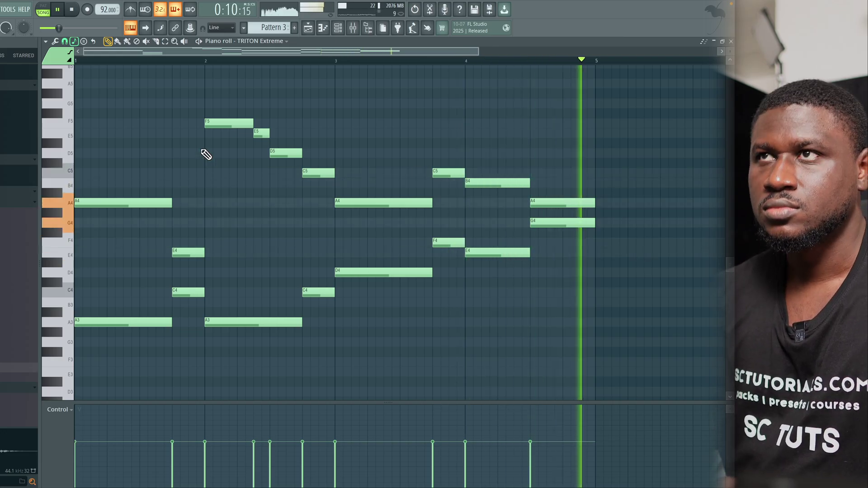
# - Vary the velocities of the TRITON Extreme notes and play the strings part with the beat
pyautogui.press('F6')
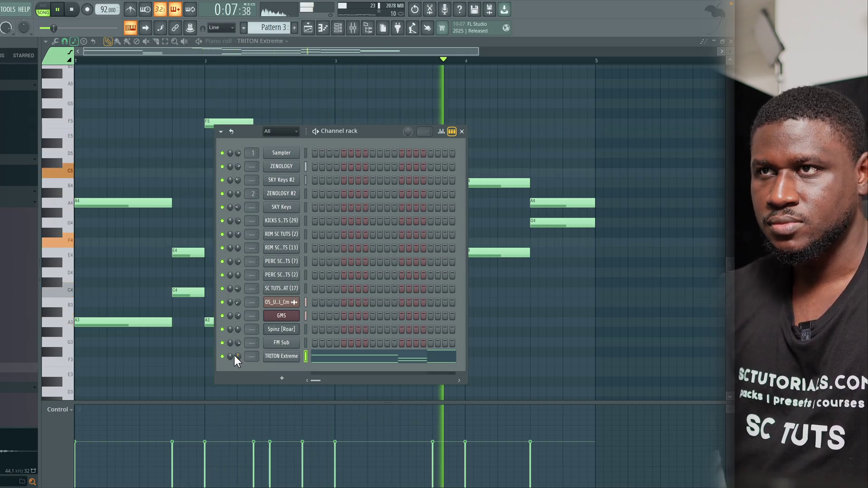
pyautogui.press('F6')
pyautogui.press('space')
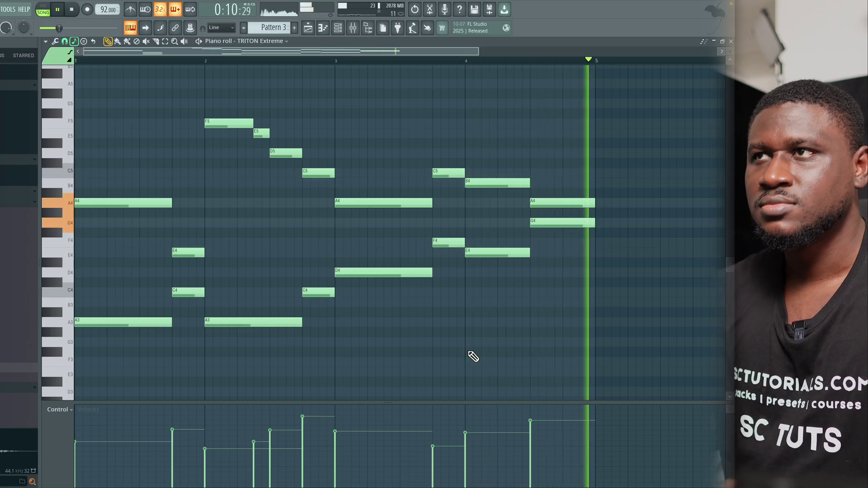
pyautogui.press('space')
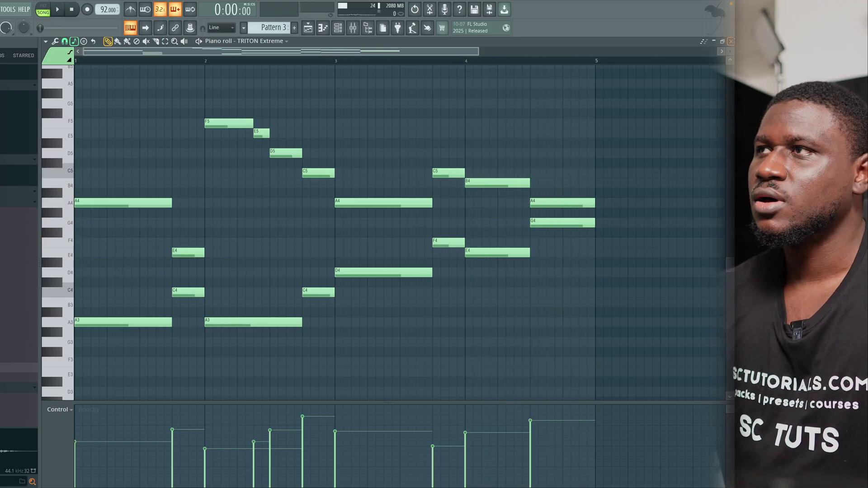
# - Add a second TRITON Extreme instance and filter its preset browser to the Strings category
pyautogui.click(731, 41)
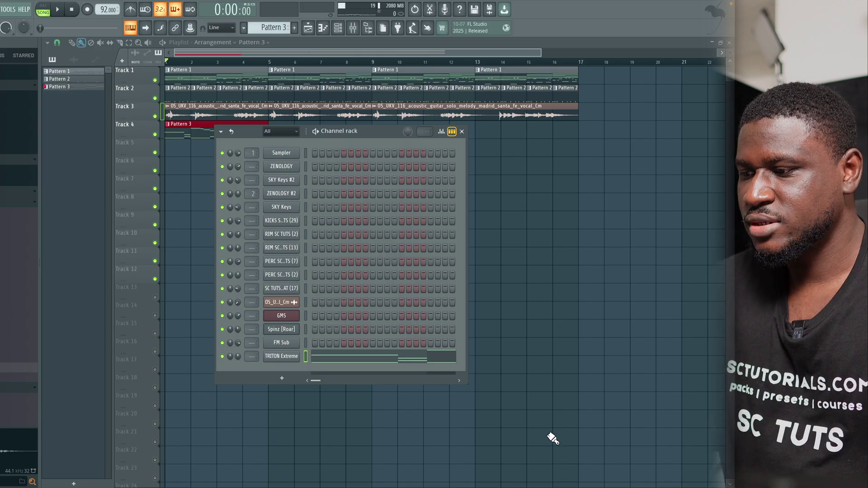
pyautogui.hotkey('alt', 'c')
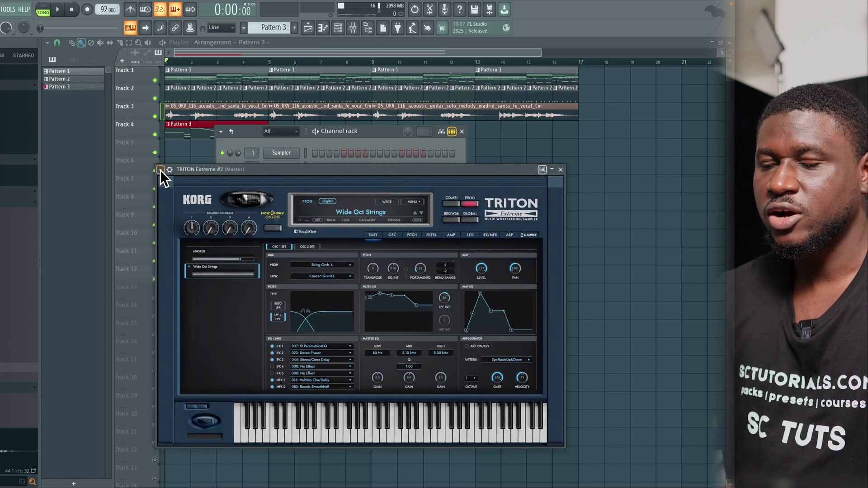
pyautogui.click(452, 219)
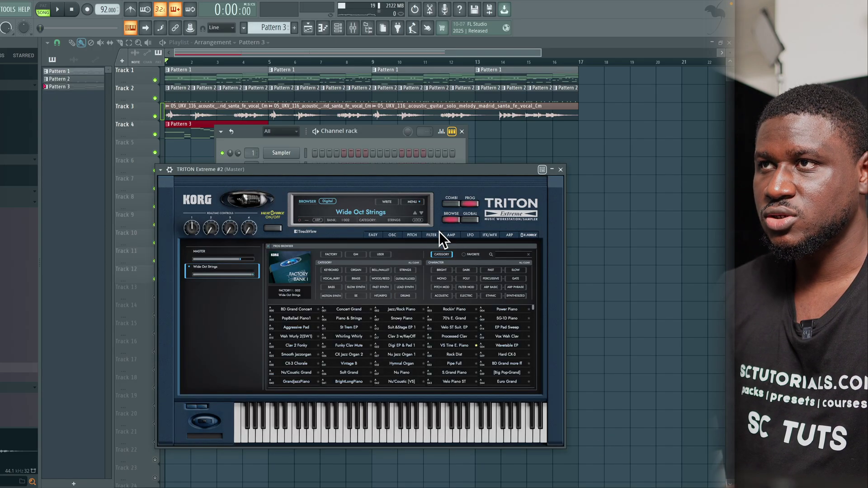
pyautogui.click(405, 270)
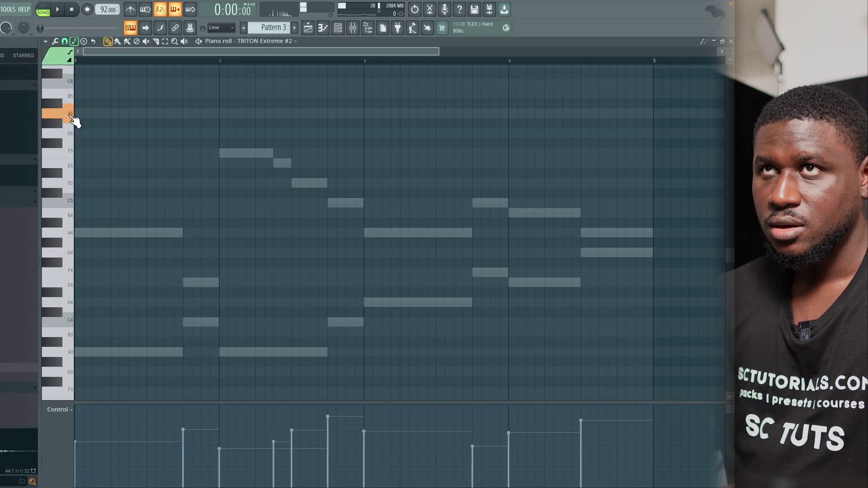
# - Draw a rising D7, E7, F7 line from beat 2 of bar 2, shortening the E7 to half a beat
pyautogui.click(301, 155)
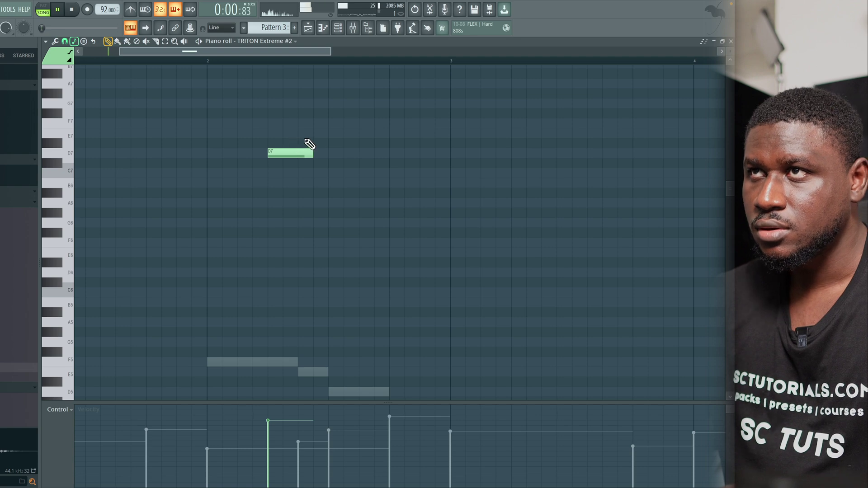
pyautogui.click(300, 134)
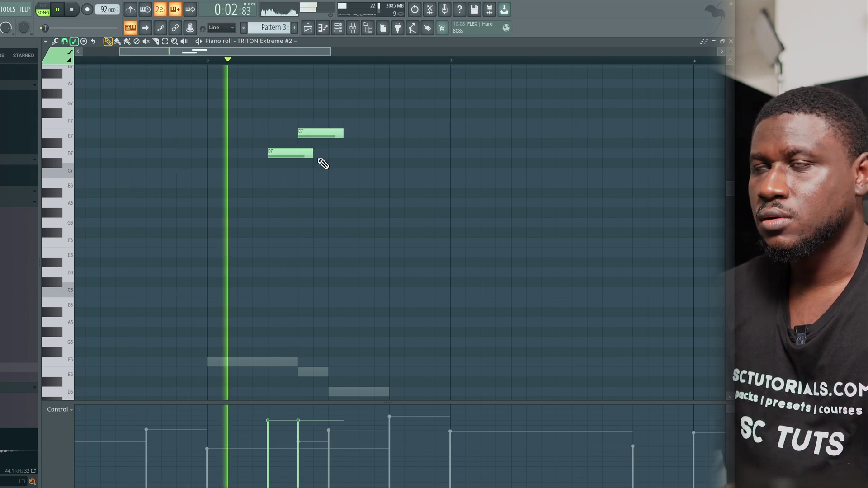
pyautogui.press('space')
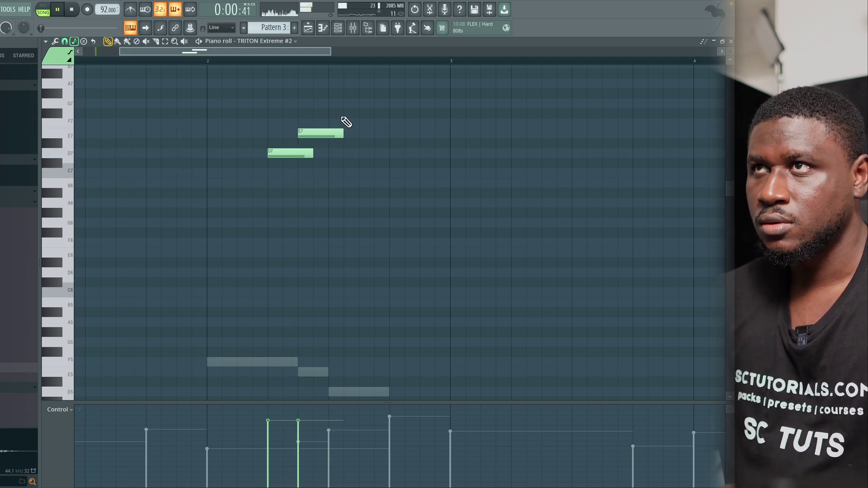
pyautogui.moveTo(342, 132); pyautogui.dragTo(328, 132)
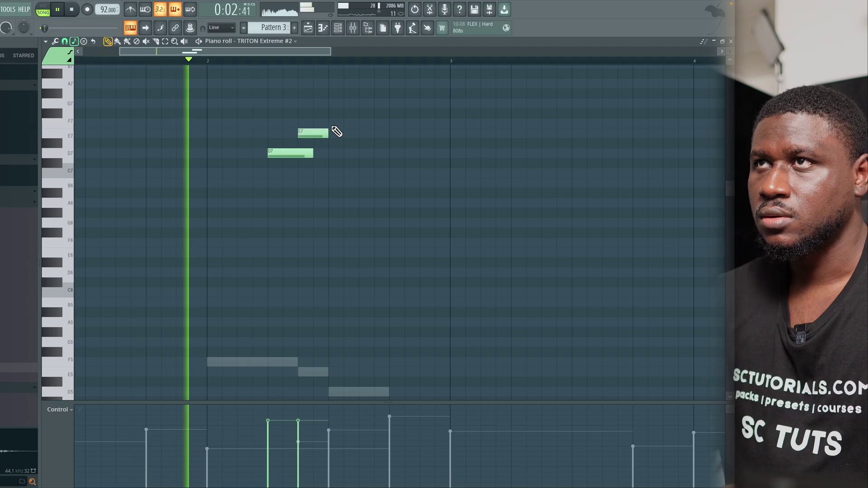
pyautogui.click(328, 122)
pyautogui.press('space')
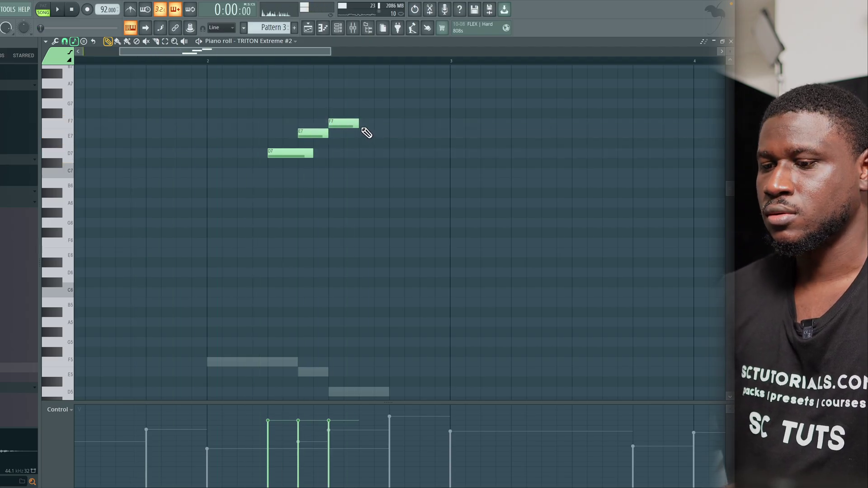
# - Add a half-beat E7 and a one-beat A6 to finish bar 2, and start bar 3 with a two-beat C7
pyautogui.click(362, 133)
pyautogui.click(391, 203)
pyautogui.moveTo(420, 203); pyautogui.dragTo(450, 204)
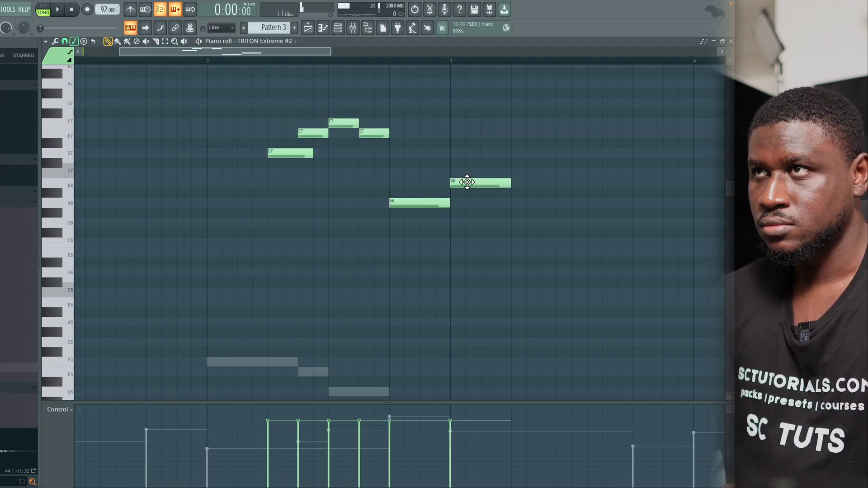
pyautogui.moveTo(472, 182); pyautogui.dragTo(472, 169)
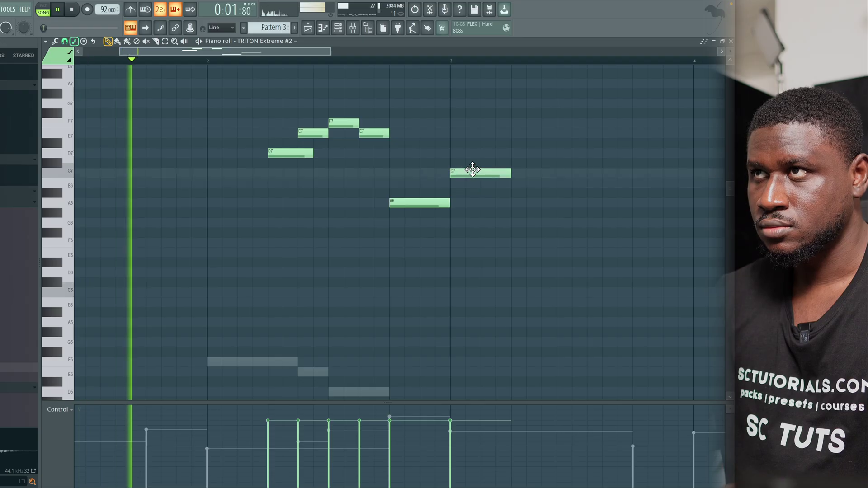
pyautogui.scroll(-2, 471, 168)
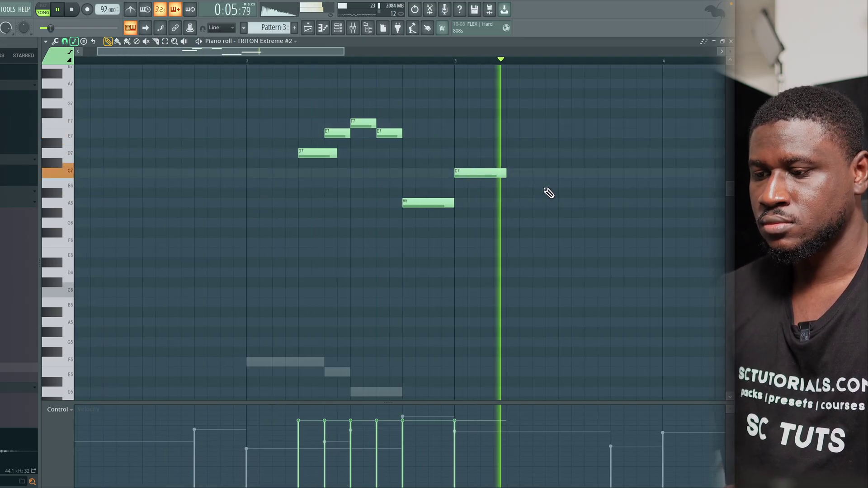
pyautogui.press('space')
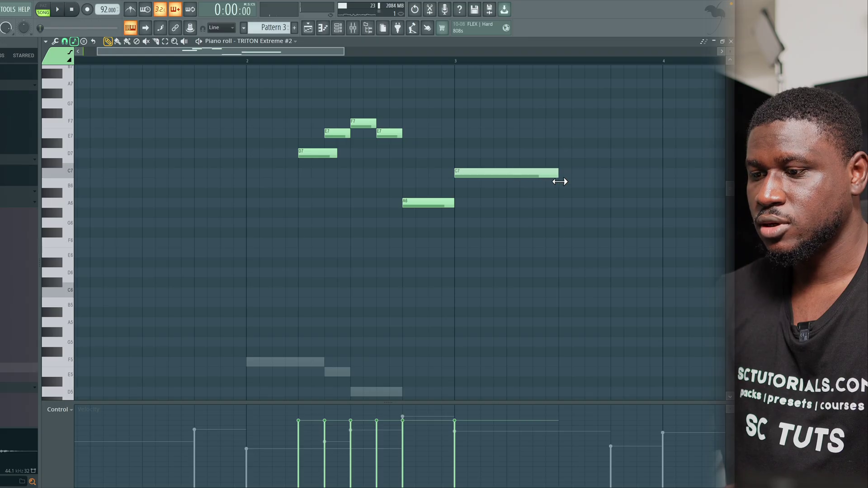
pyautogui.press('space')
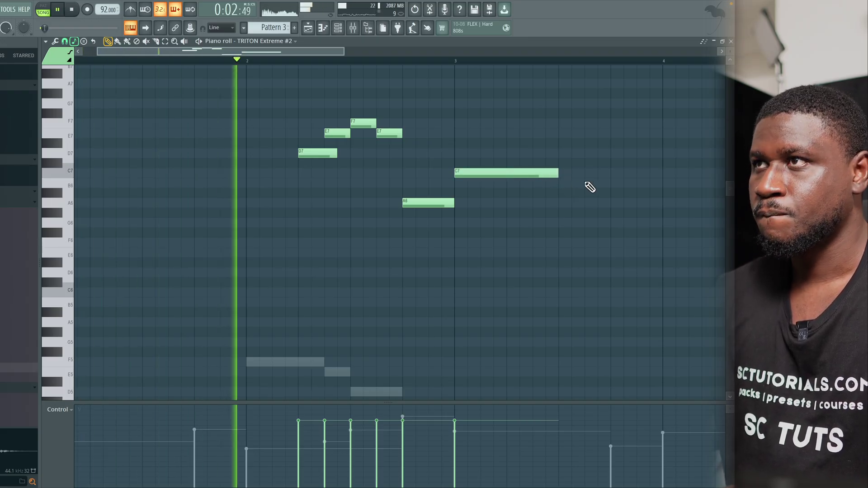
# - Add a one-beat C7 at the end of bar 3 and a two-beat B6 at the start of bar 4
pyautogui.click(608, 172)
pyautogui.scroll(-1, 592, 181)
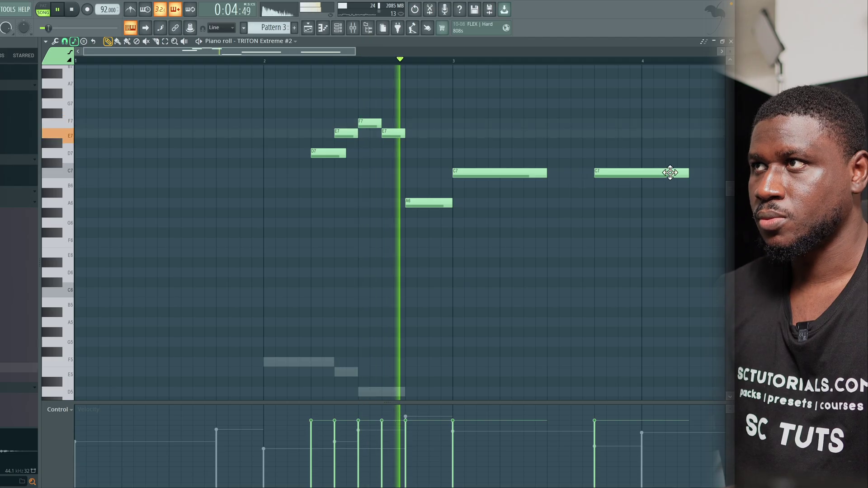
pyautogui.moveTo(686, 173); pyautogui.dragTo(634, 177)
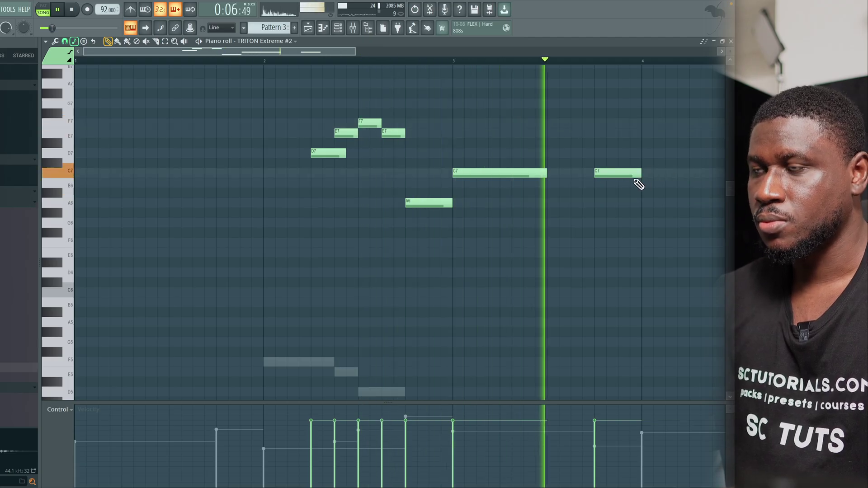
pyautogui.scroll(-1, 533, 209)
pyautogui.click(566, 186)
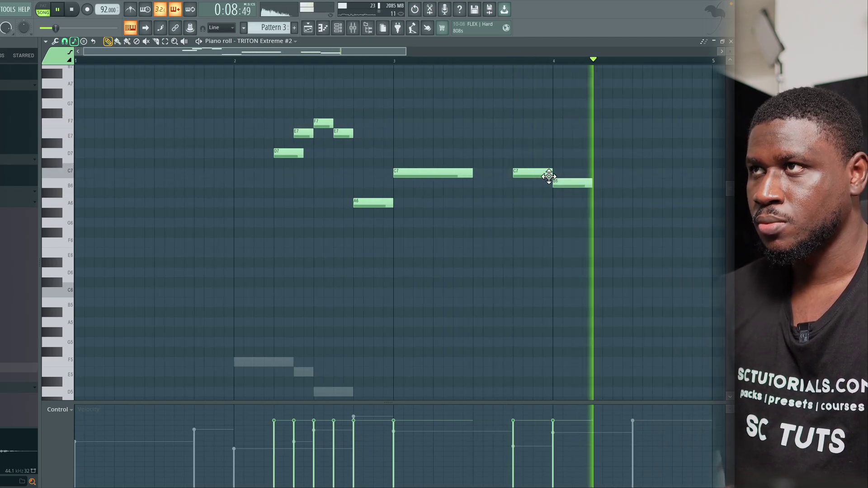
pyautogui.scroll(-1, 580, 179)
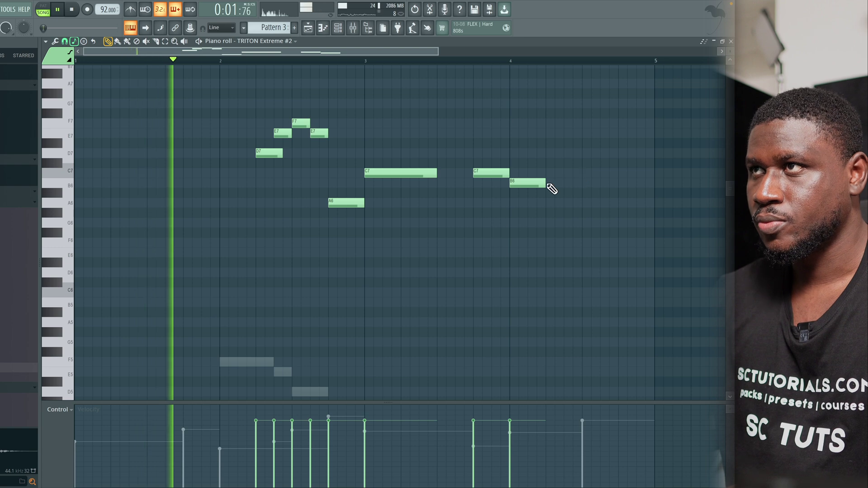
pyautogui.moveTo(543, 183); pyautogui.dragTo(574, 182)
pyautogui.scroll(-1, 574, 182)
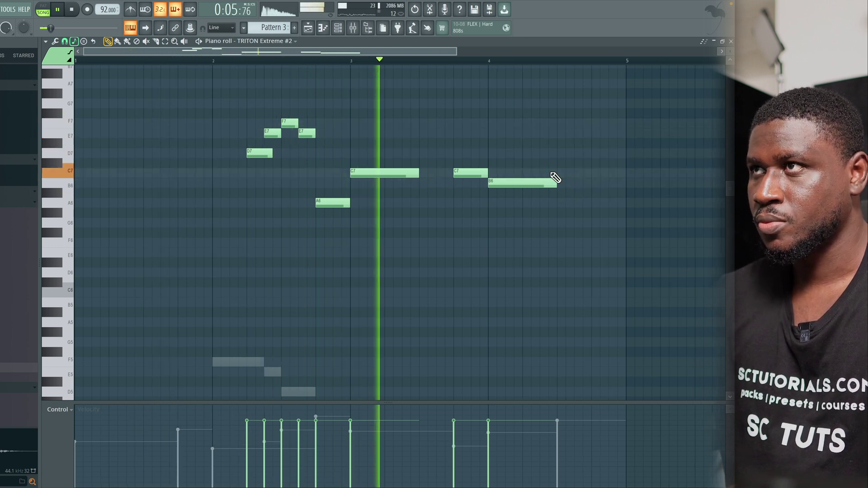
# - Finish bar 4 with a two-beat E7 after the B6
pyautogui.click(563, 151)
pyautogui.moveTo(565, 148); pyautogui.dragTo(564, 127)
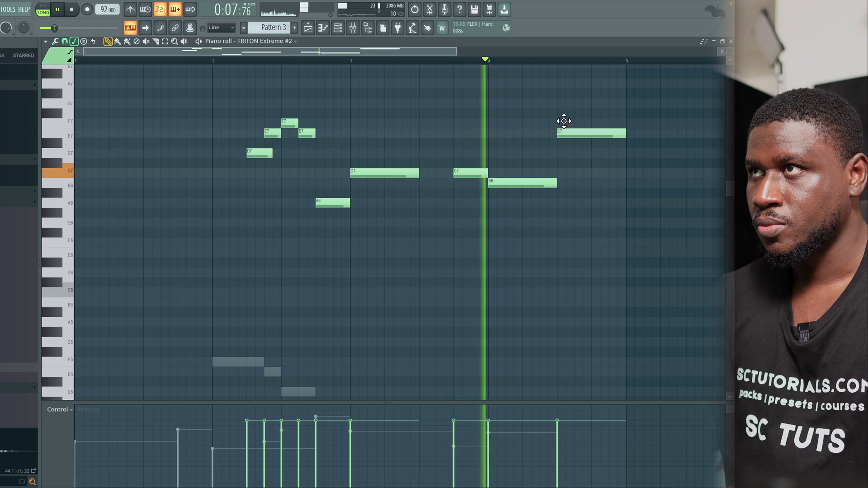
pyautogui.scroll(-1, 534, 208)
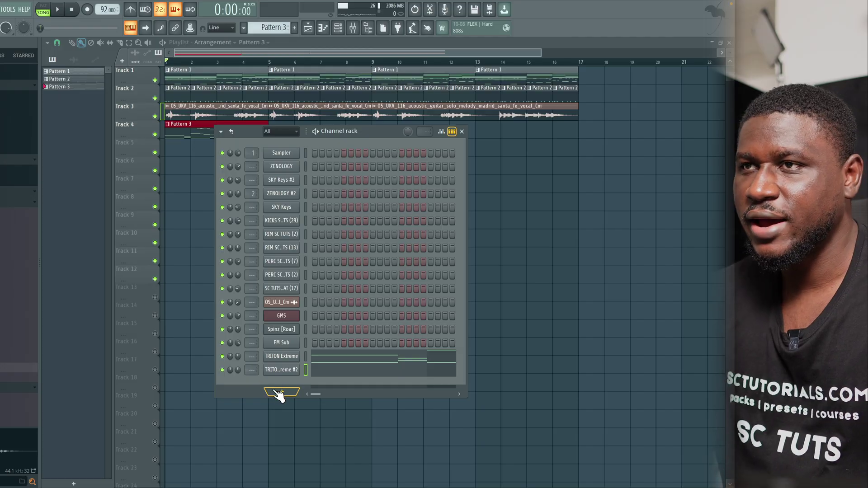
# - Add a third TRITON Extreme, copy the high line into it two octaves lower, and play it with the beat
pyautogui.click(279, 393)
pyautogui.click(330, 388)
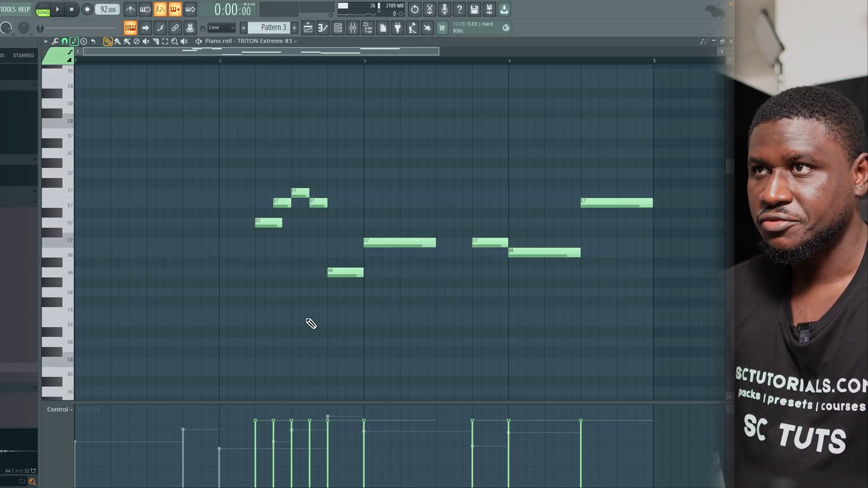
pyautogui.press('space')
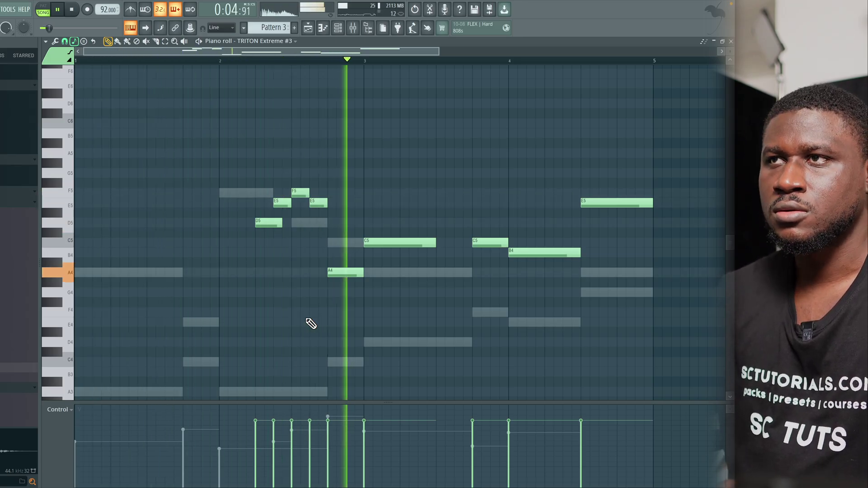
pyautogui.click(342, 30)
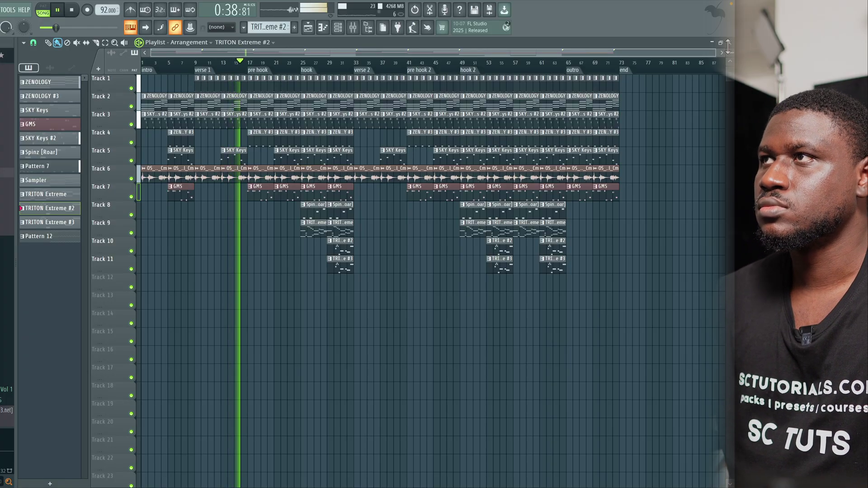
# - Examine the full song arrangement during playback, looking closely at the hook sections, and stop playback
pyautogui.scroll(3, 380, 281)
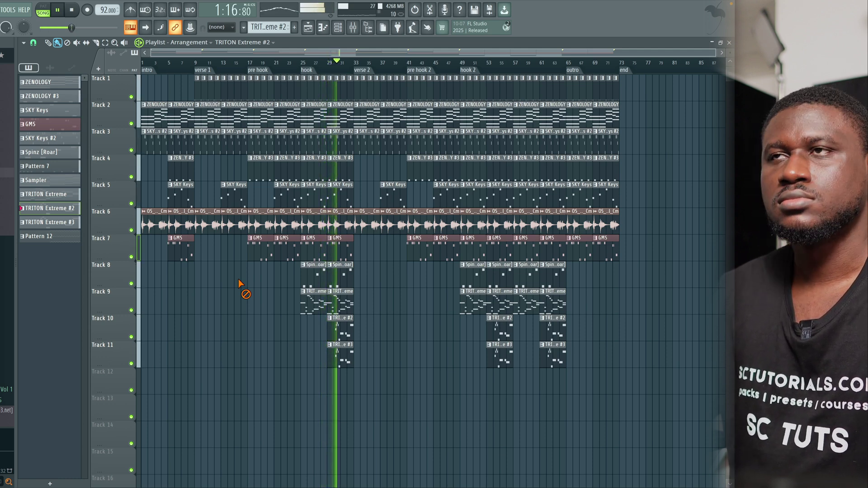
pyautogui.scroll(3, 305, 321)
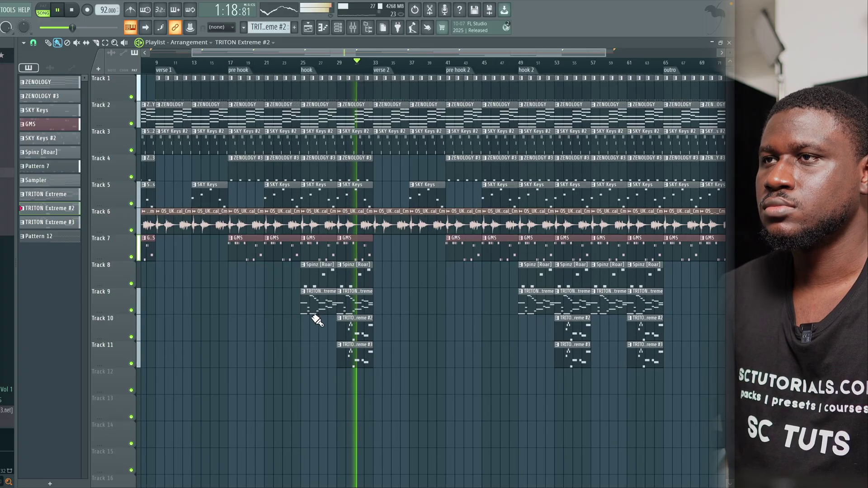
pyautogui.scroll(-3, 320, 319)
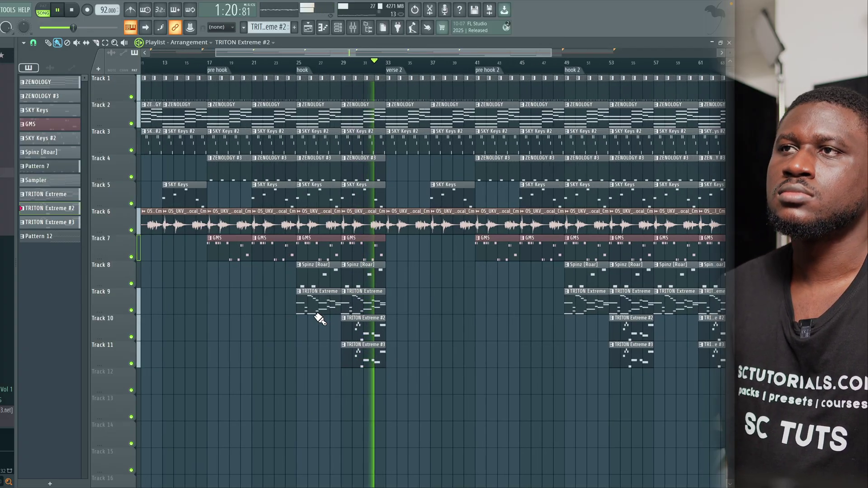
pyautogui.scroll(-2, 319, 320)
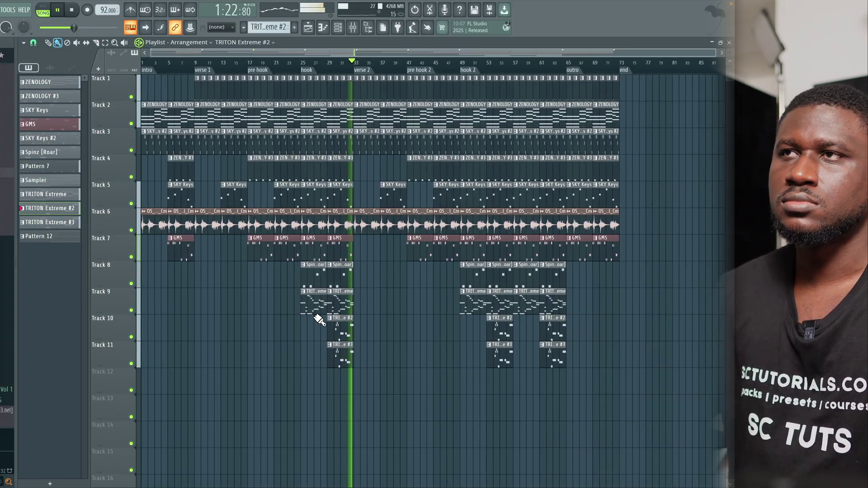
pyautogui.press('space')
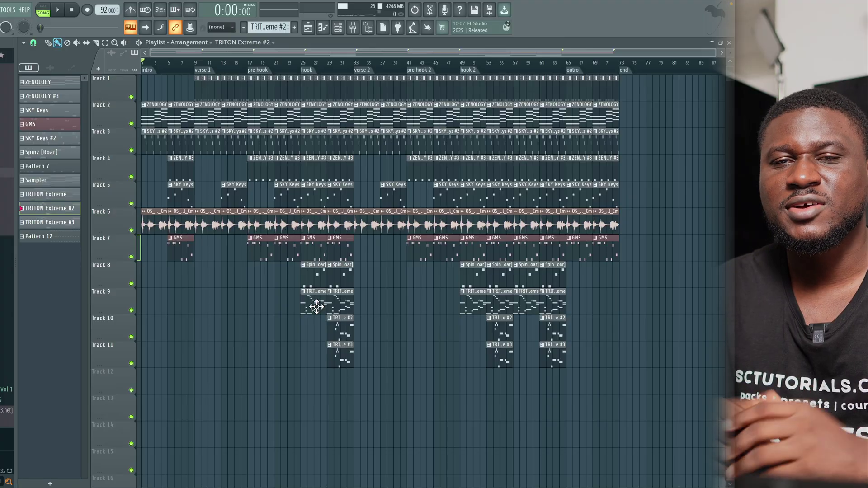